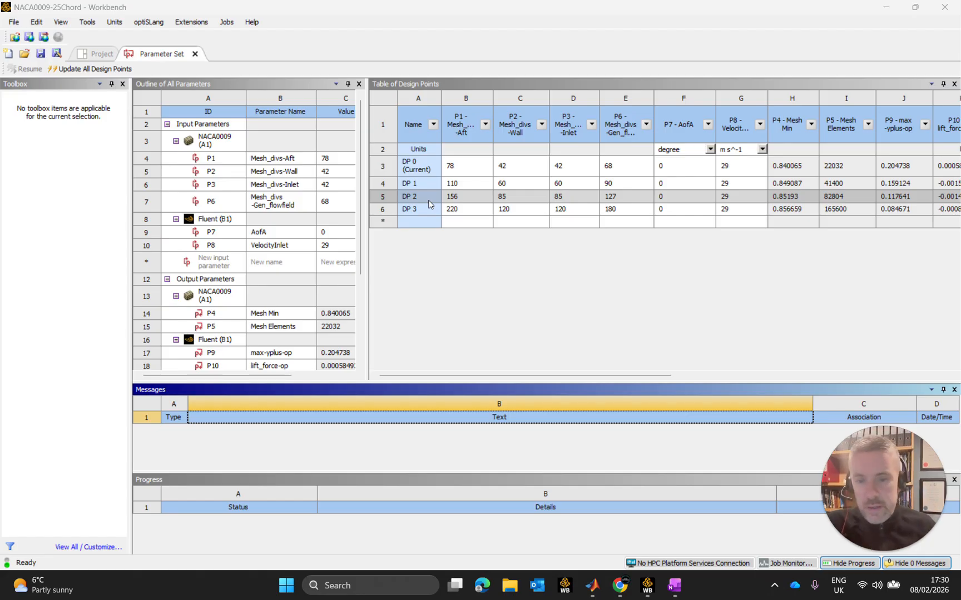
Mark design point DP 3 as retained in the table of design points.
click(402, 209)
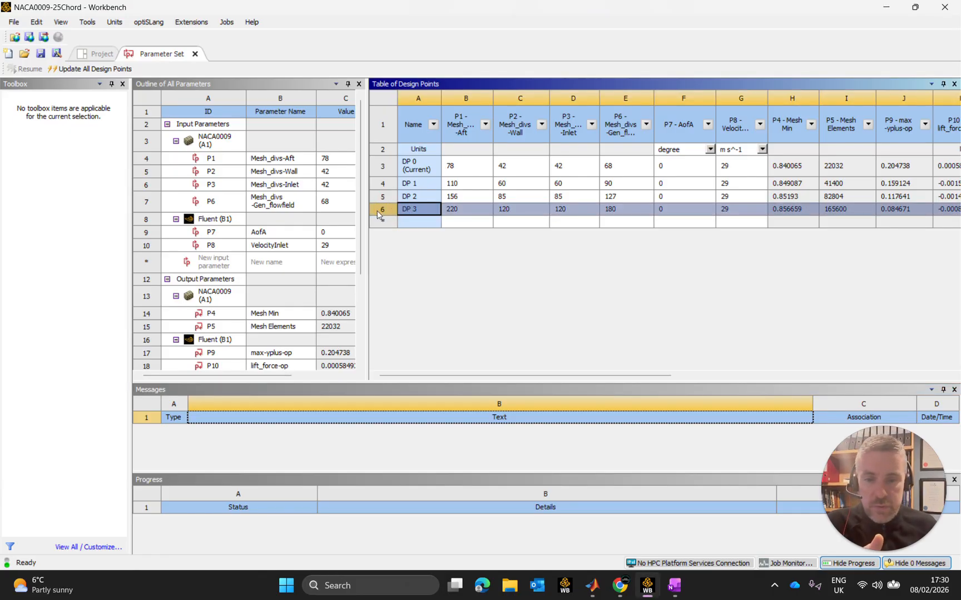
right_click(421, 209)
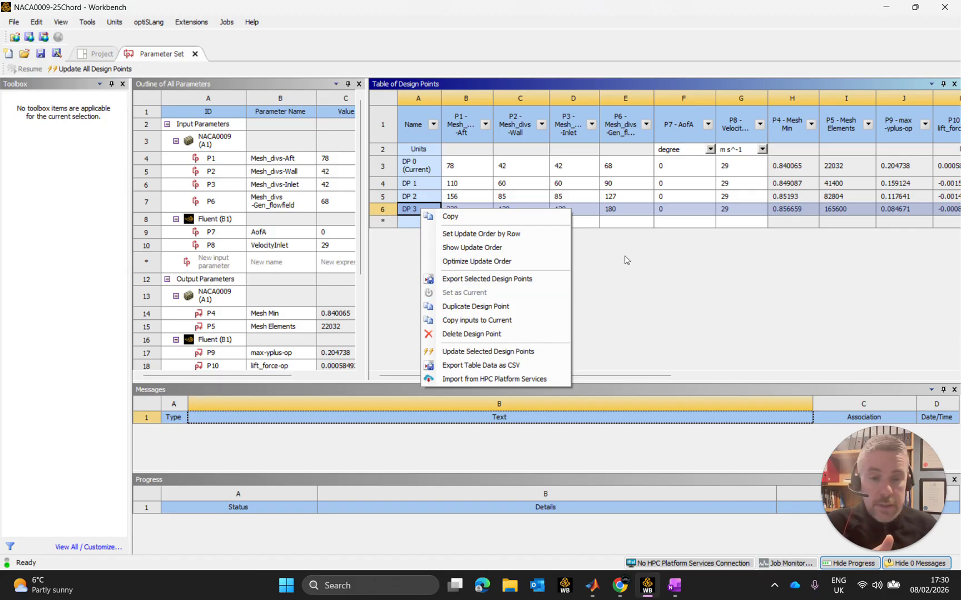
click(619, 376)
drag(620, 376, 907, 380)
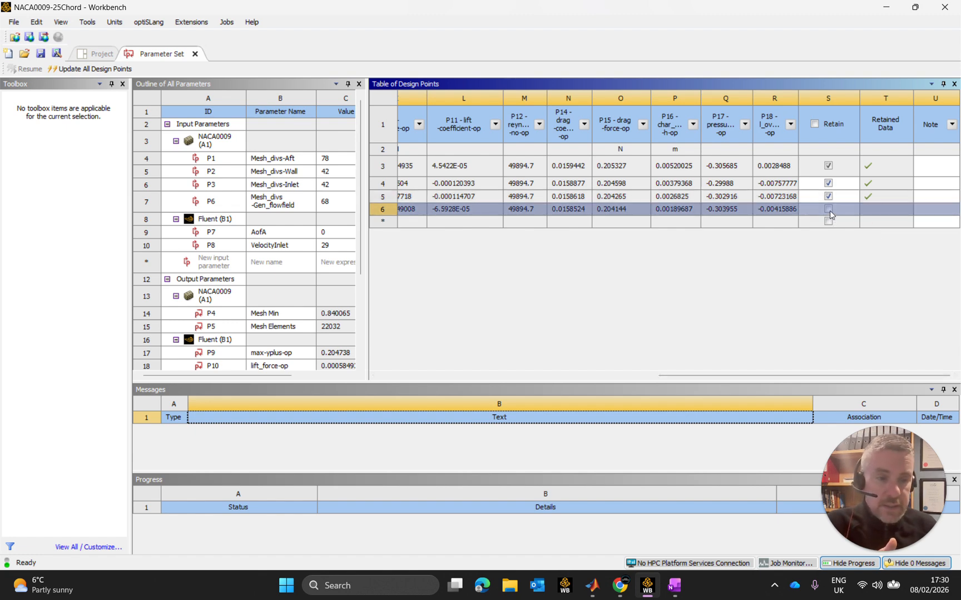
click(828, 210)
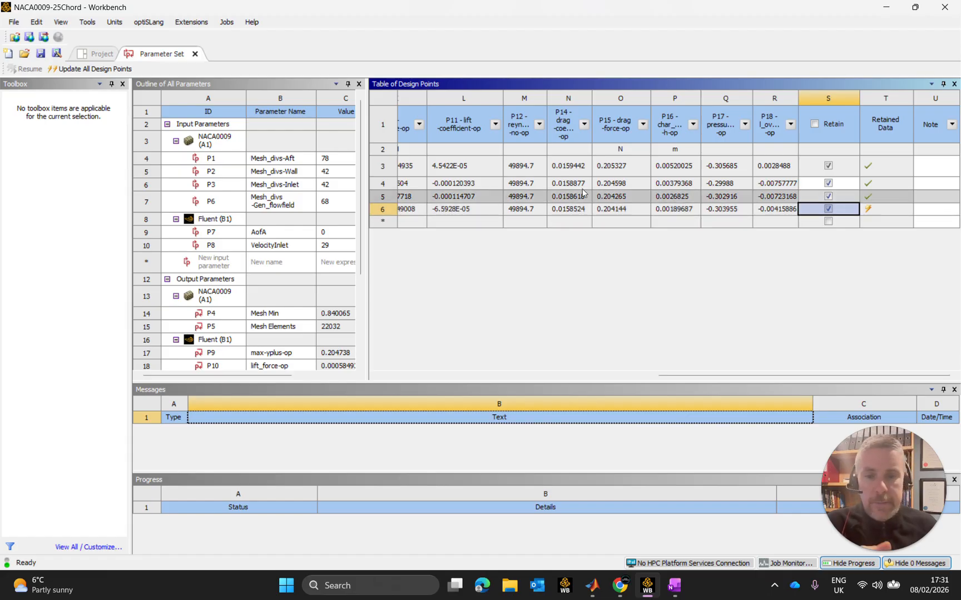
Make DP 3 the current design point and return to the project schematic.
drag(689, 376, 426, 375)
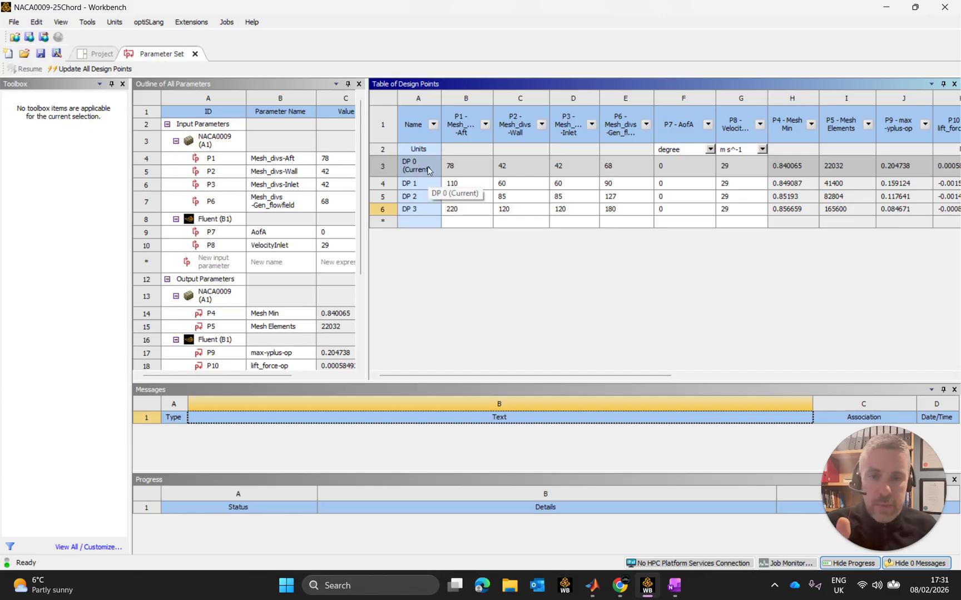
drag(556, 375, 895, 373)
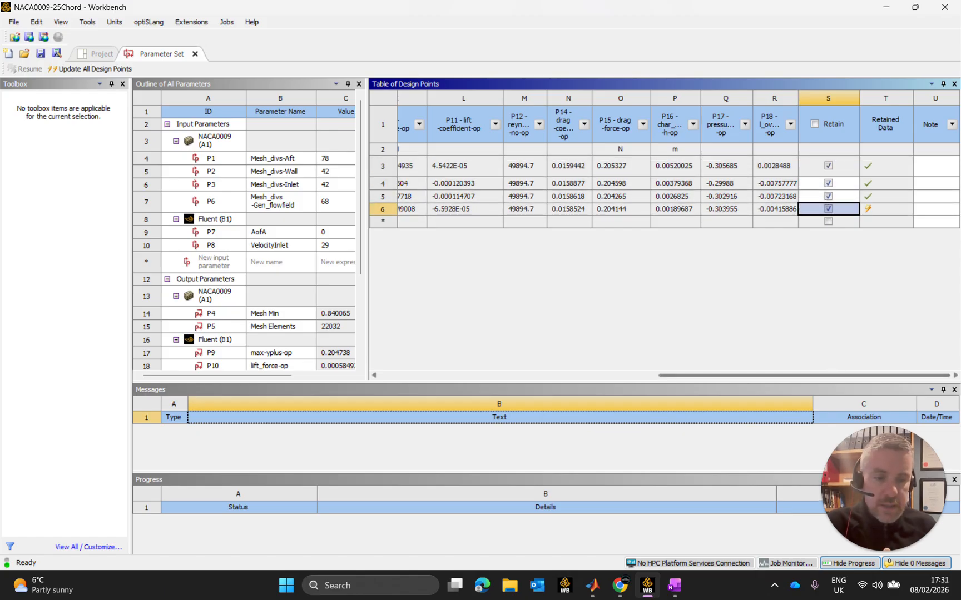
drag(830, 377, 442, 216)
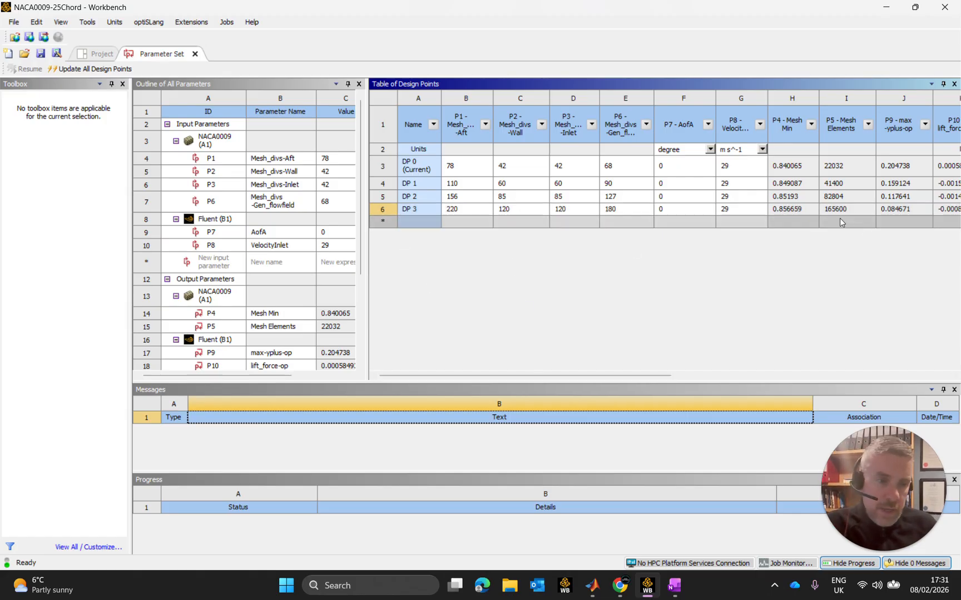
click(384, 209)
right_click(387, 212)
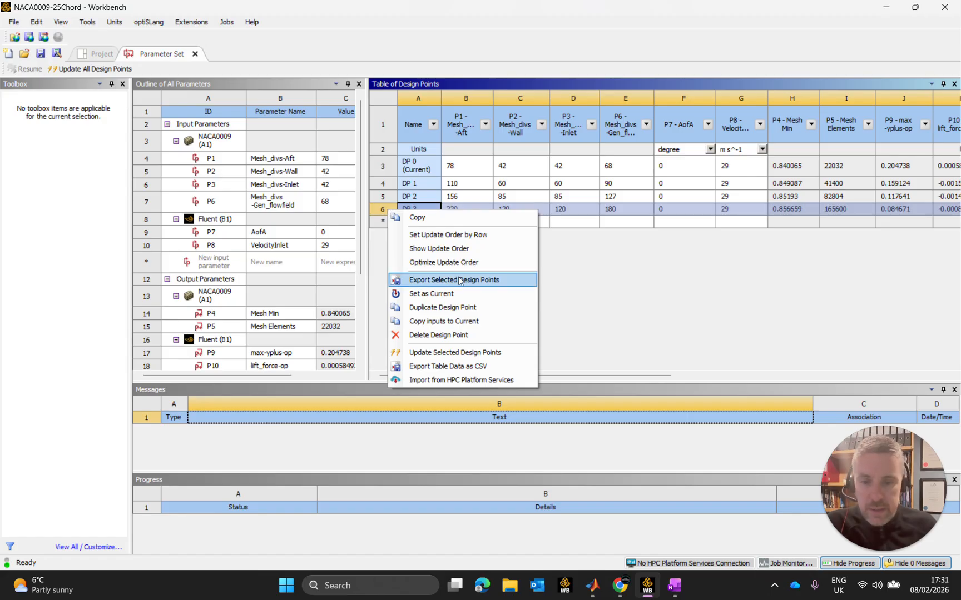
click(455, 295)
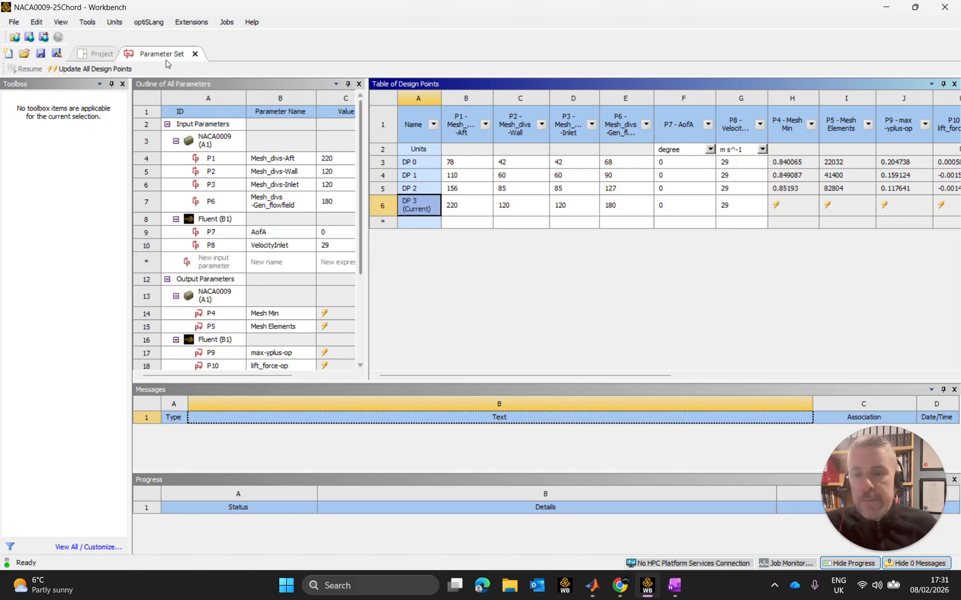
click(95, 56)
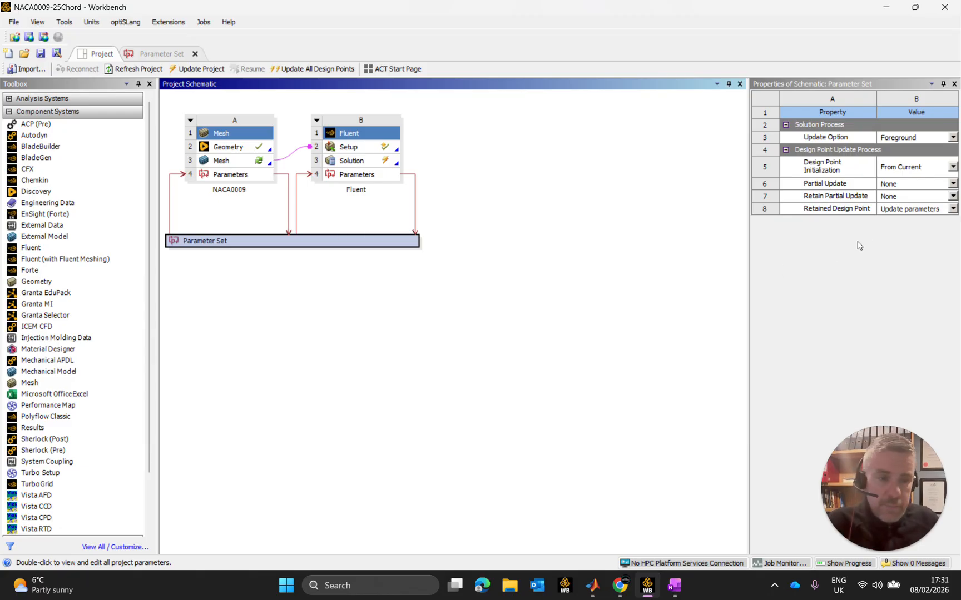
click(918, 209)
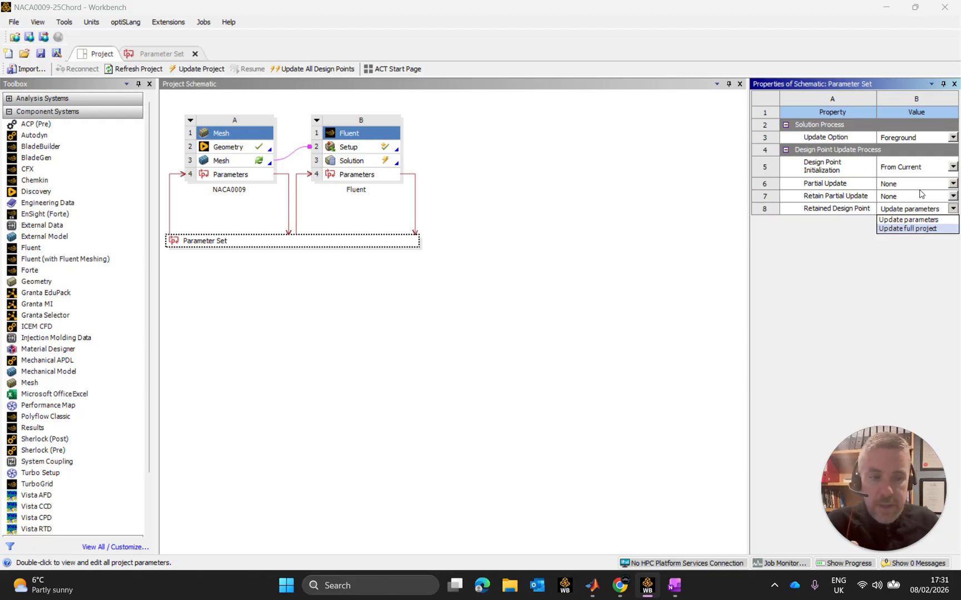
click(953, 86)
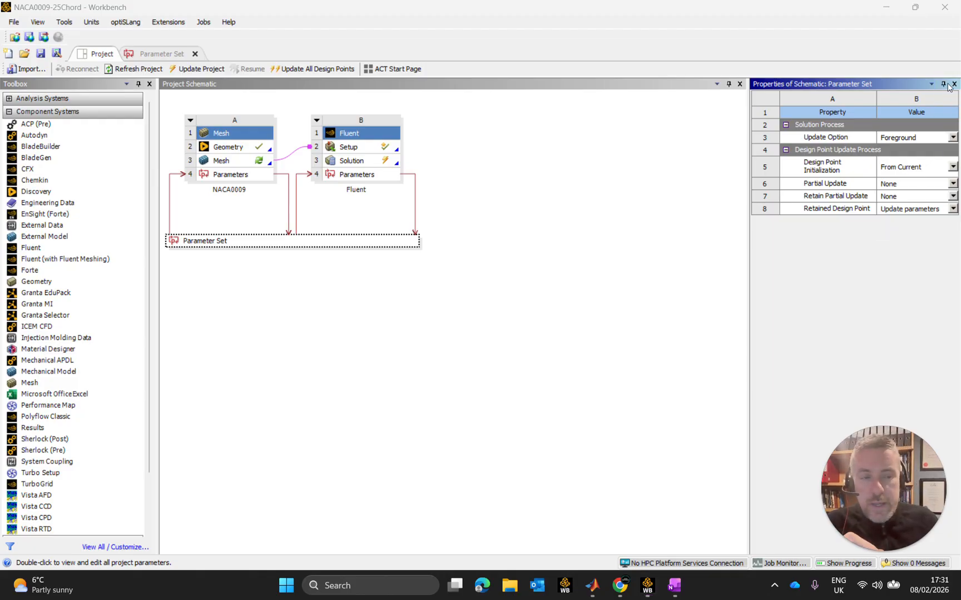
click(954, 84)
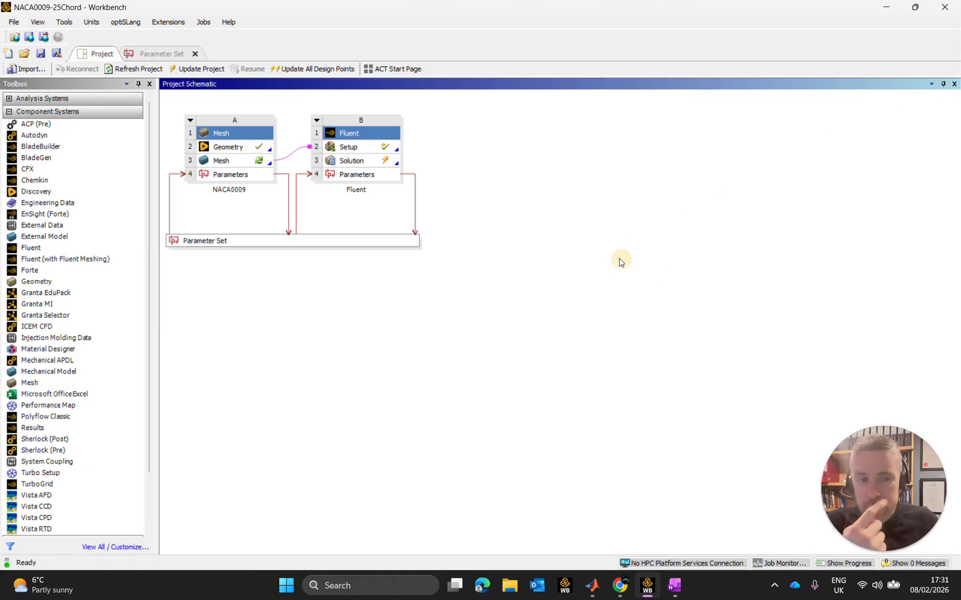
Show the Parameter Set's properties and set its Retained Design Point option to Update full project.
right_click(263, 238)
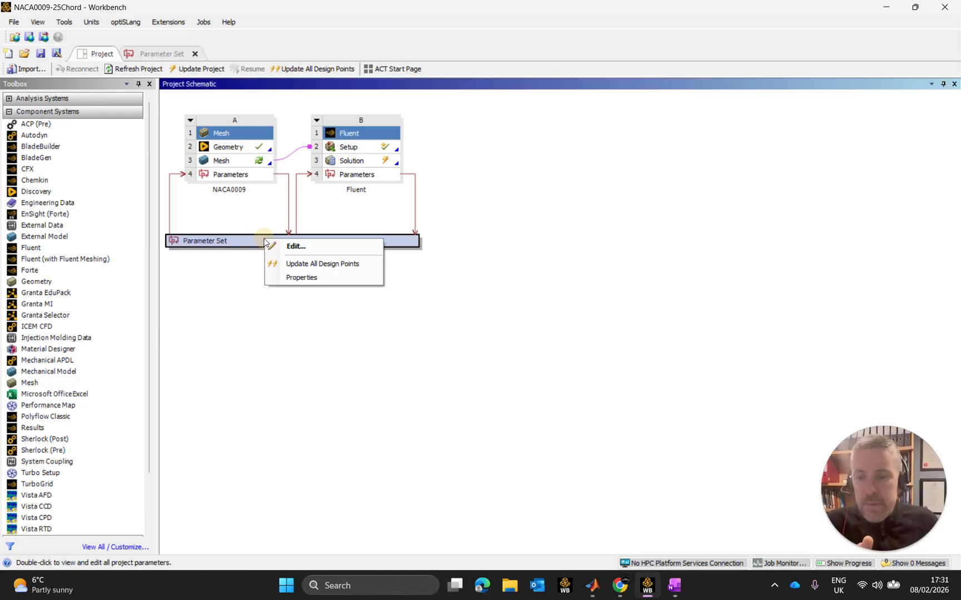
click(285, 278)
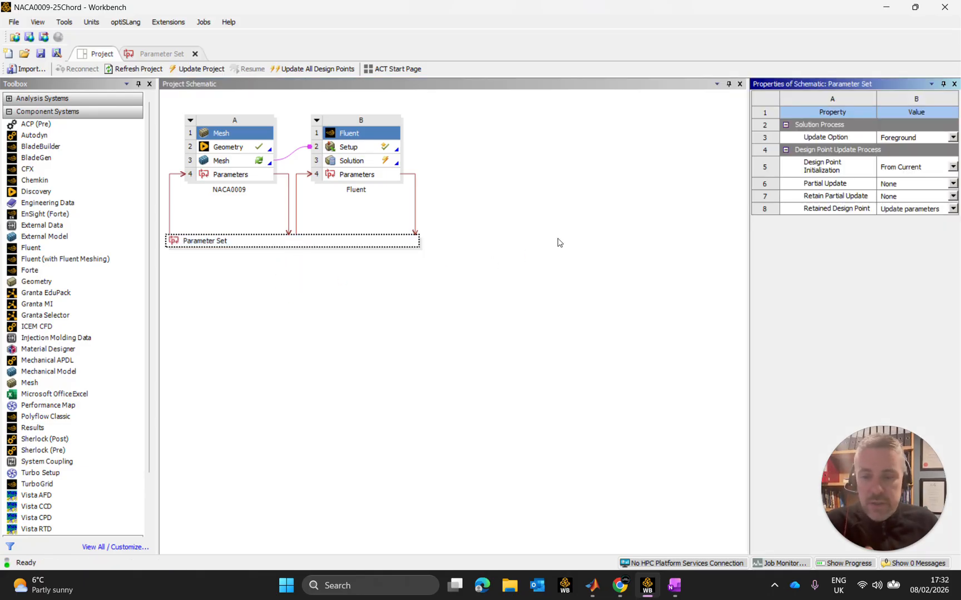
click(832, 210)
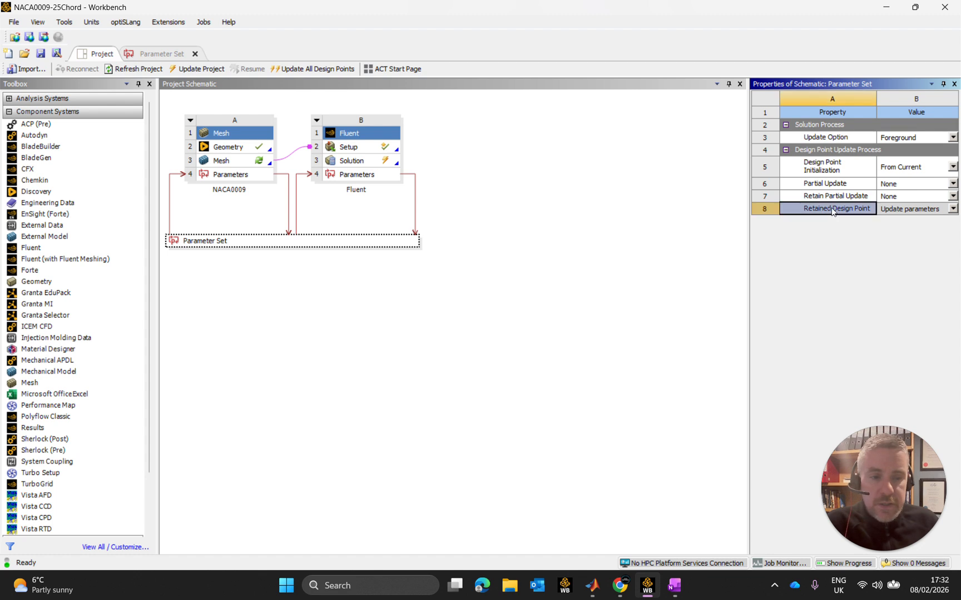
click(953, 208)
click(927, 228)
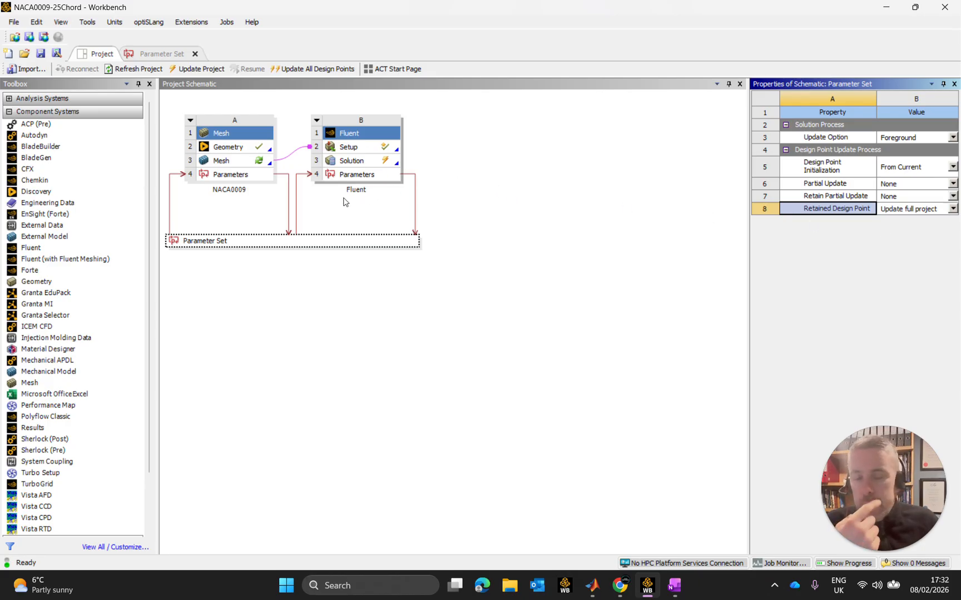
Update only design point DP 3 in the Parameter Set's table and review its results.
click(161, 54)
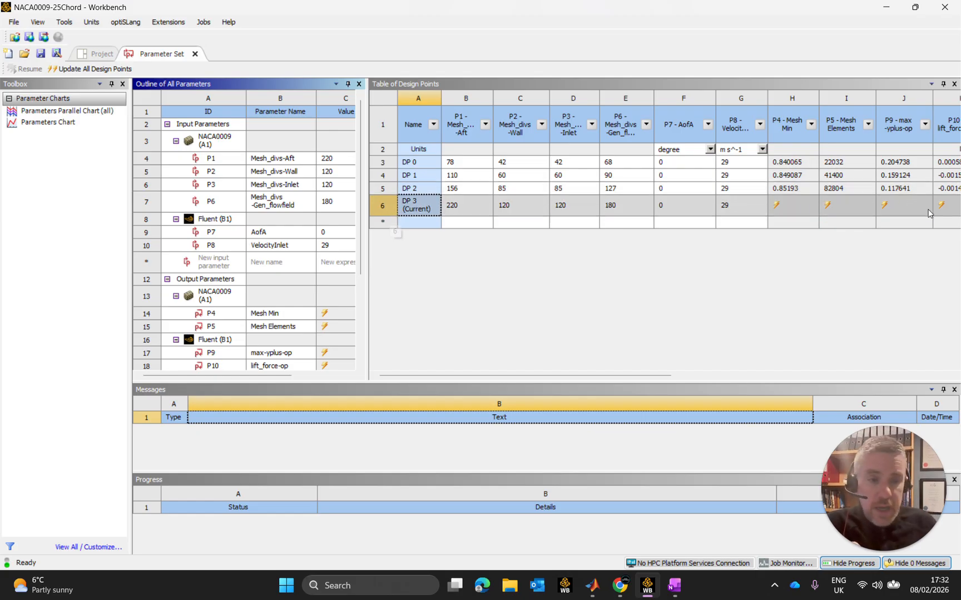
click(383, 208)
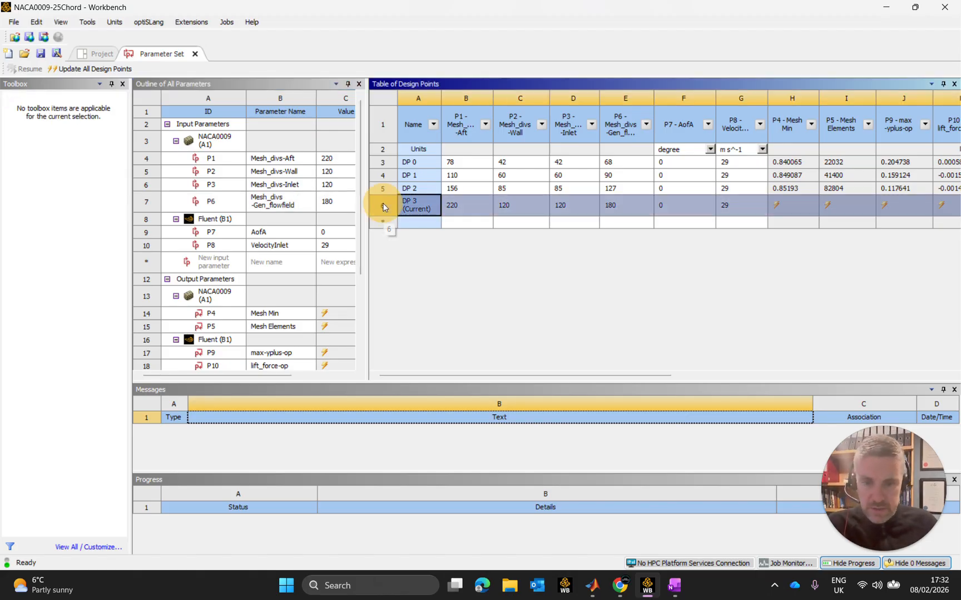
right_click(383, 208)
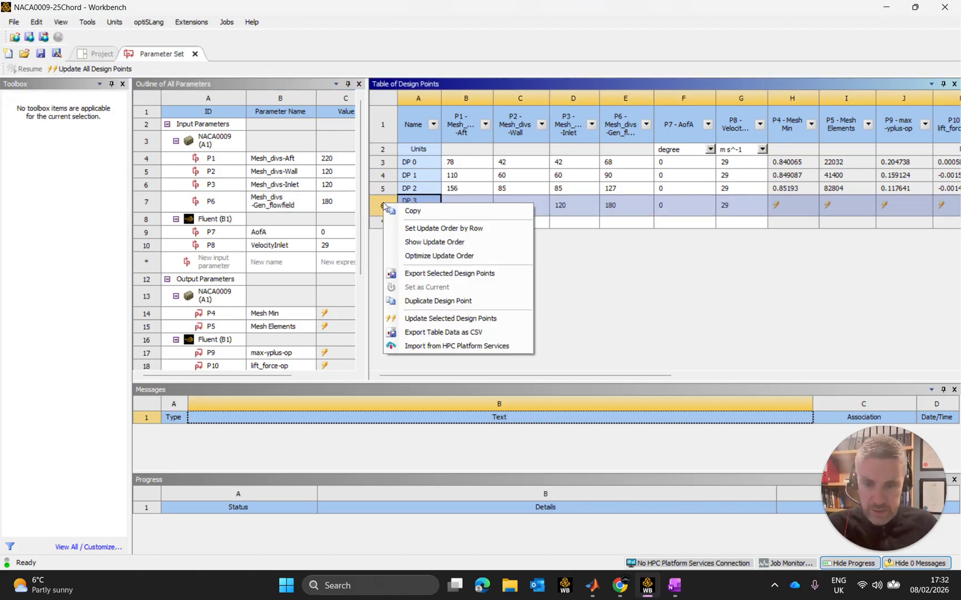
click(477, 320)
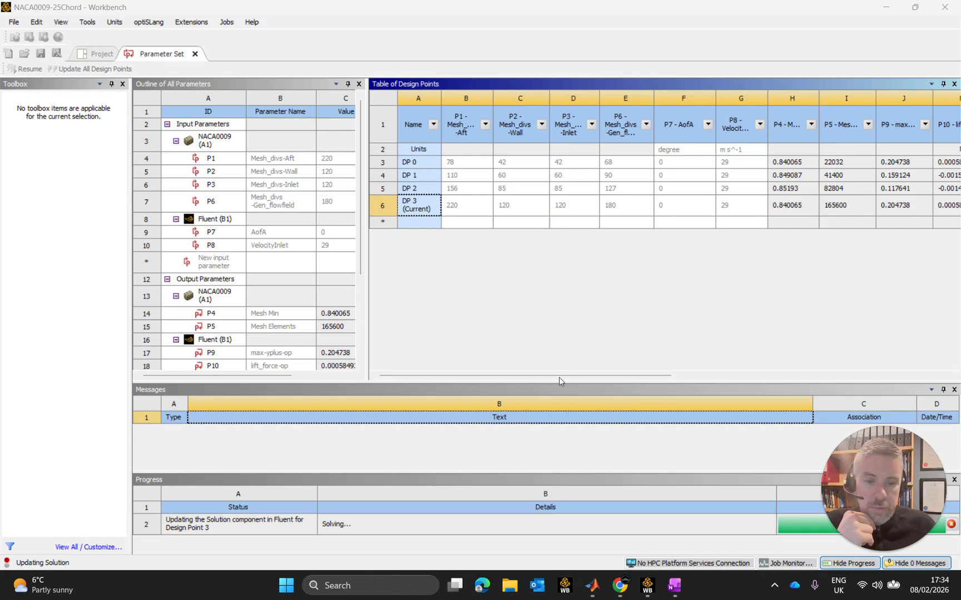
drag(560, 377, 821, 386)
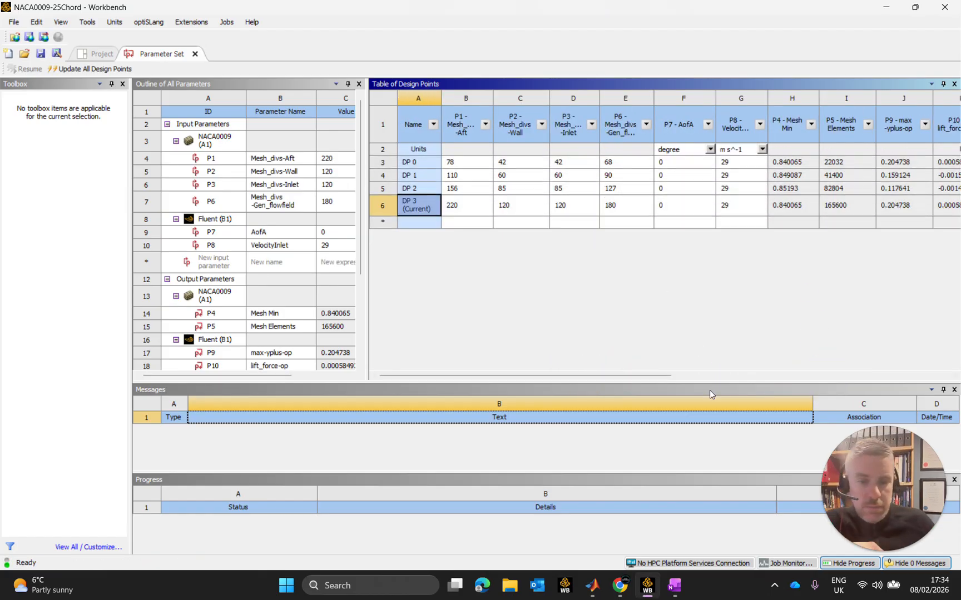
drag(665, 377, 600, 393)
click(417, 205)
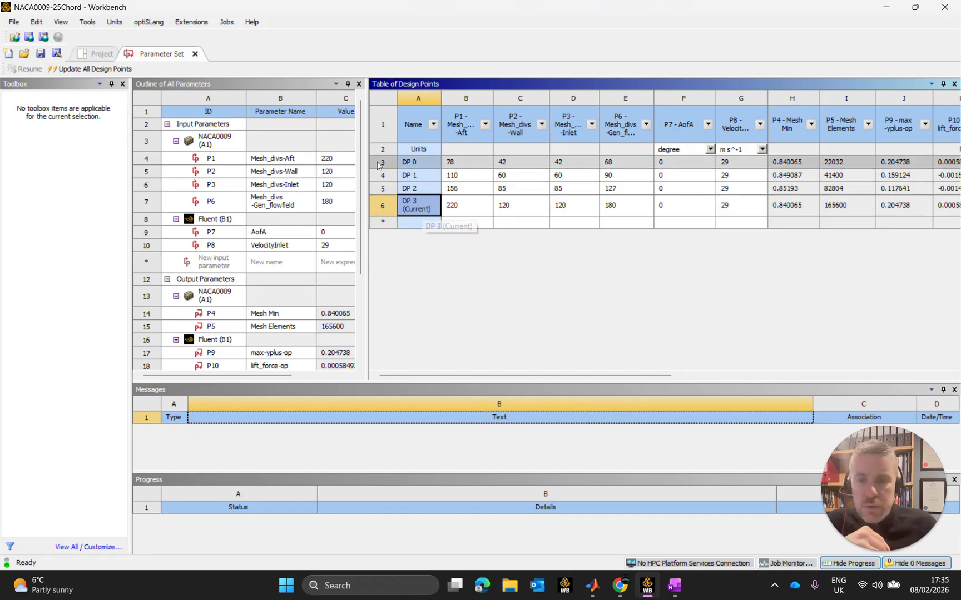
Start saving the project as a new file and go to the Ansys folder in the OneDrive Documents.
click(13, 22)
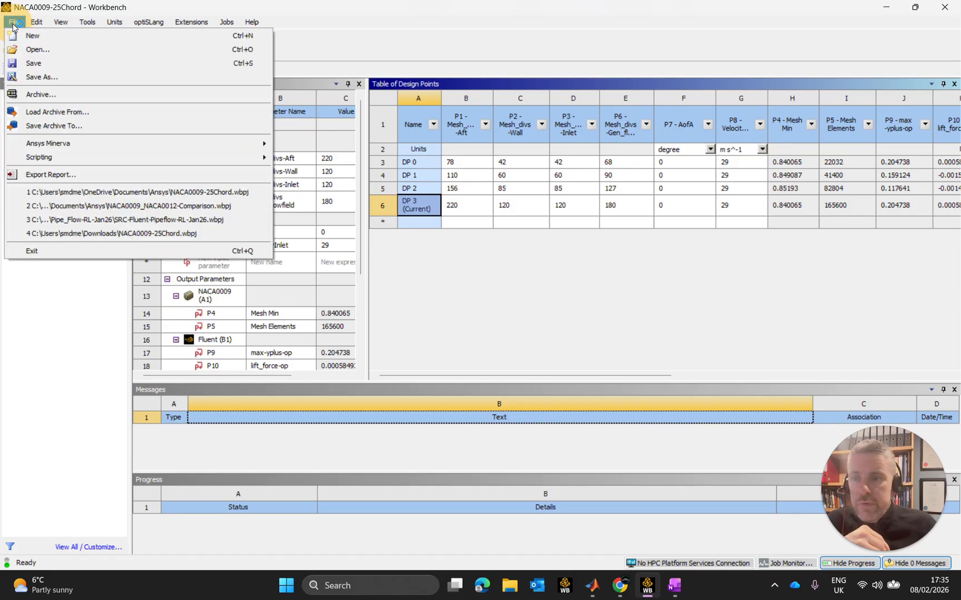
click(56, 75)
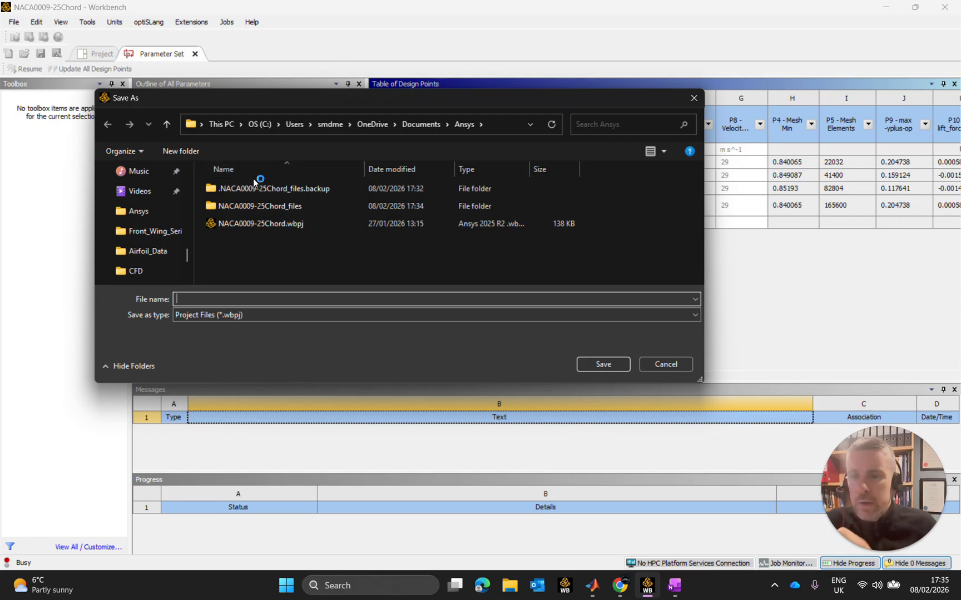
click(360, 126)
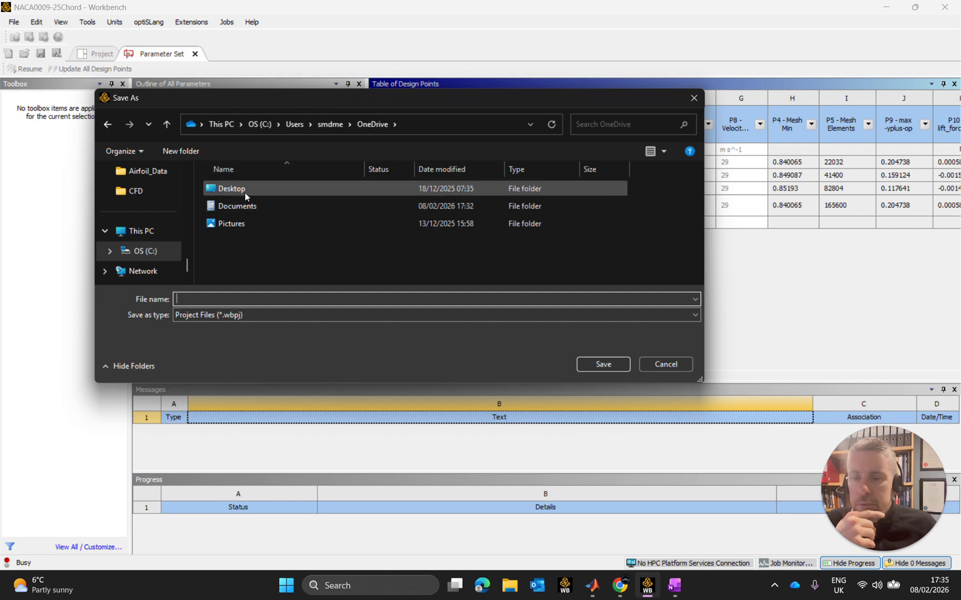
double_click(251, 205)
double_click(258, 208)
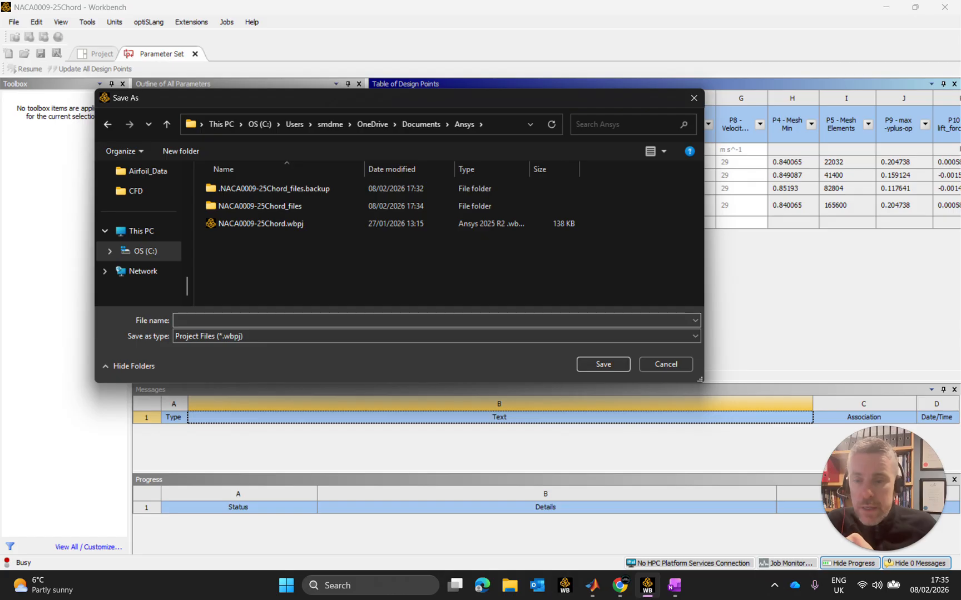
Save the project copy as NACA0009_v_Alternatives.wbpj, basing the name on the existing project file.
click(250, 224)
click(246, 319)
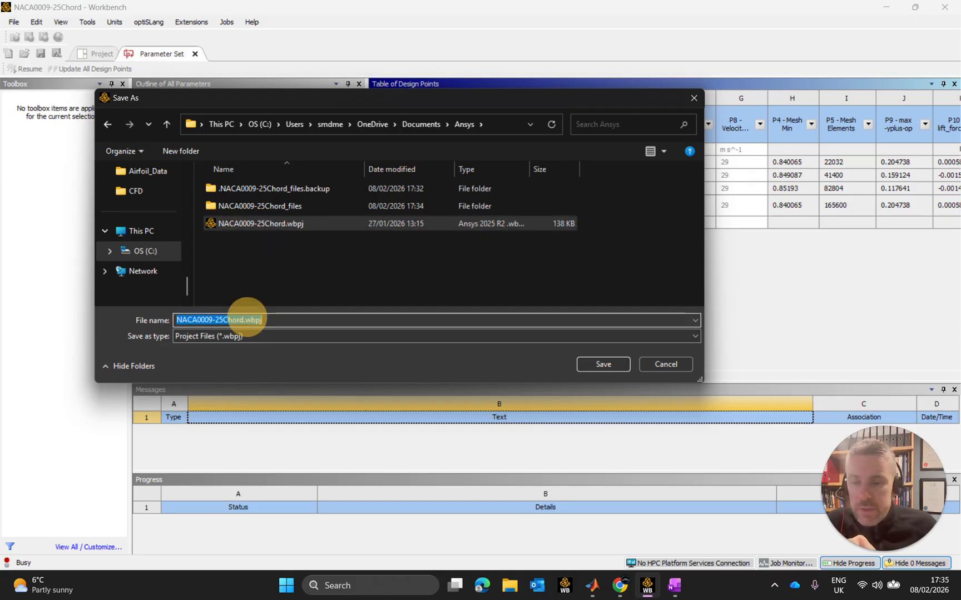
drag(243, 320, 215, 321)
key(BackSpace)
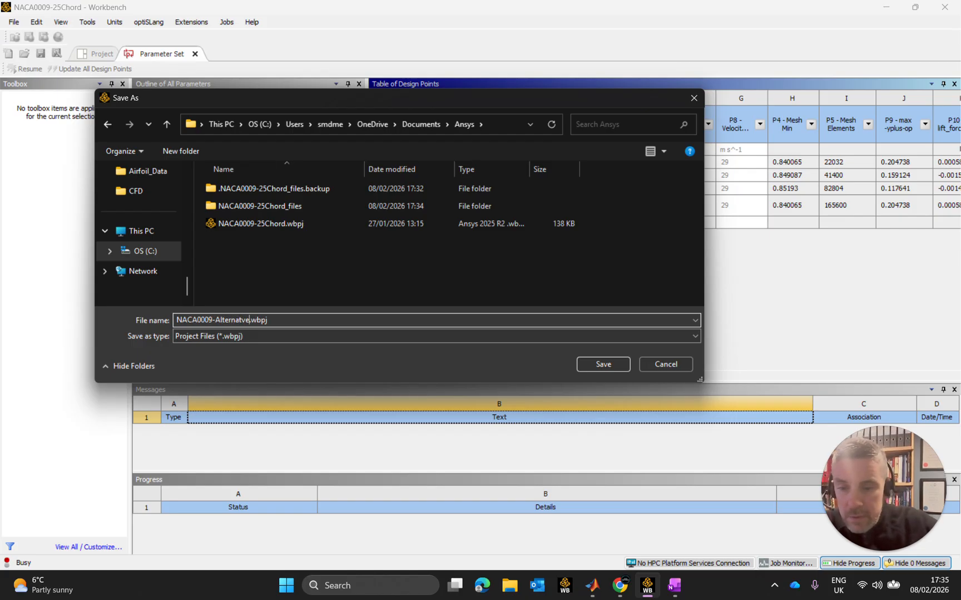
key(BackSpace)
key(BackSpace)
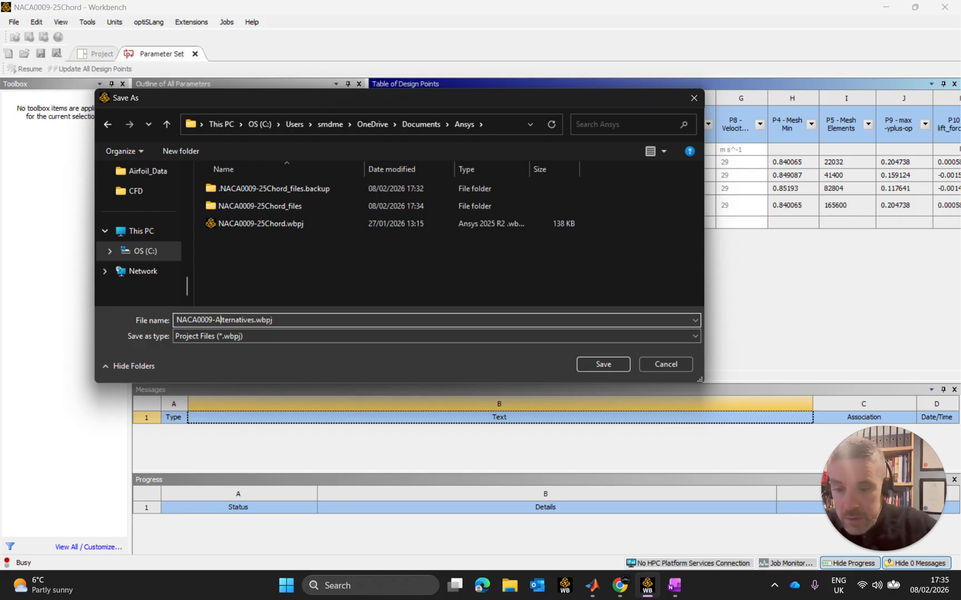
key(BackSpace)
text(_)
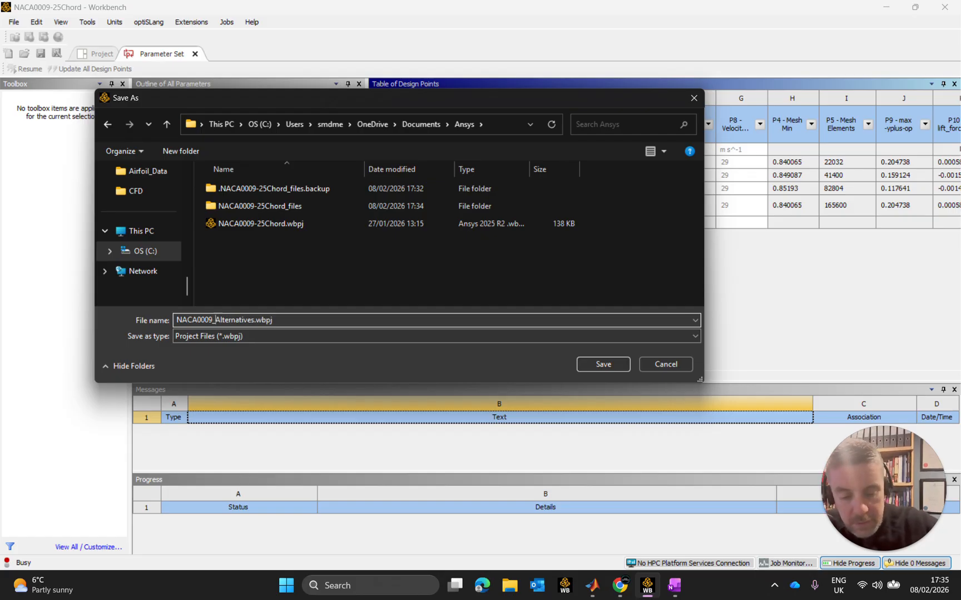
text(v_)
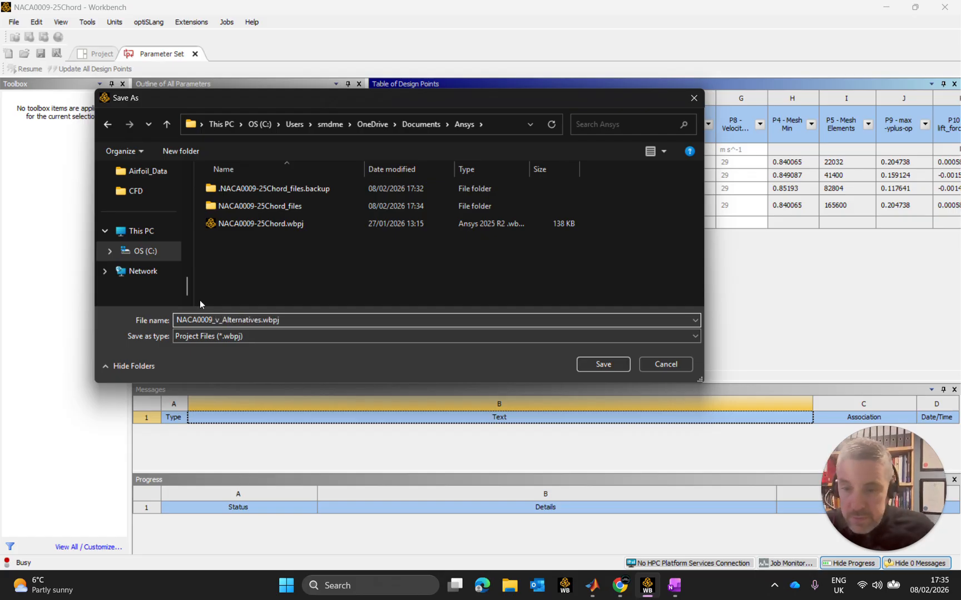
click(303, 321)
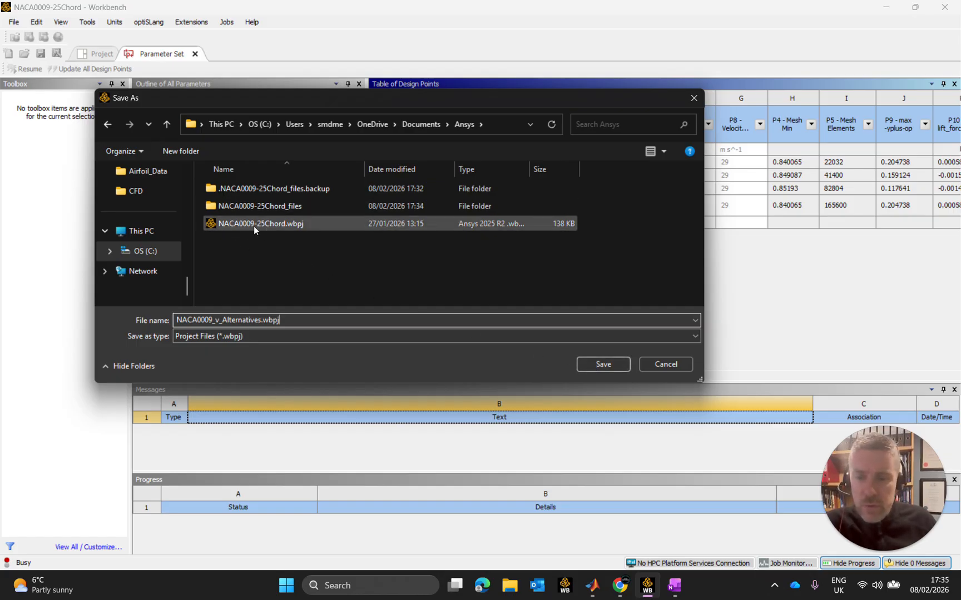
click(612, 367)
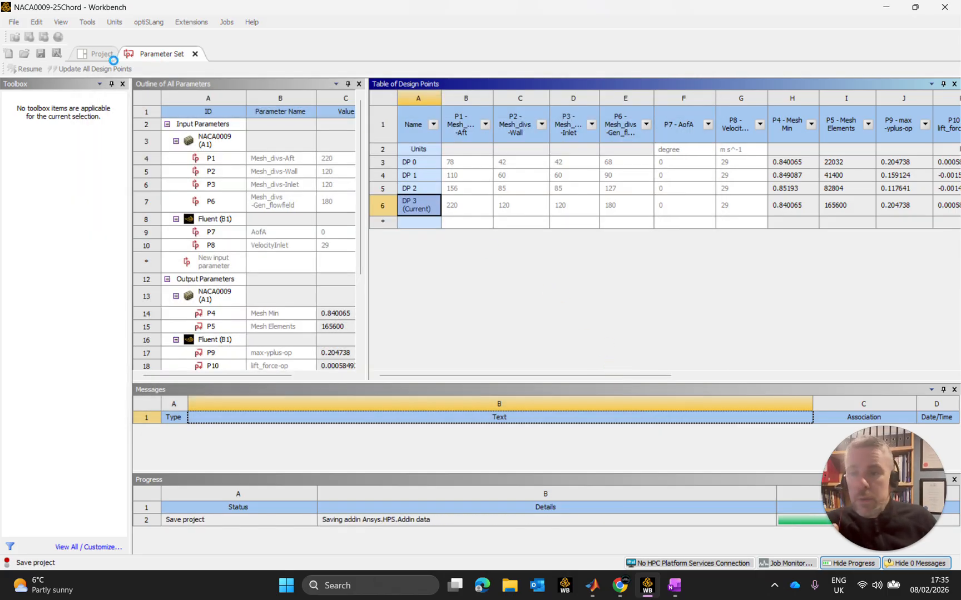
click(15, 25)
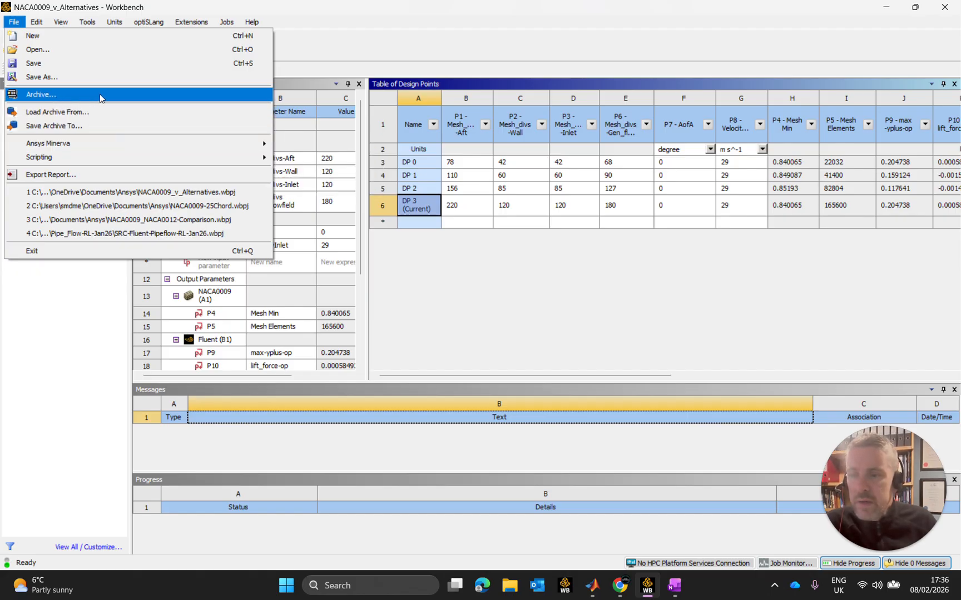
click(391, 12)
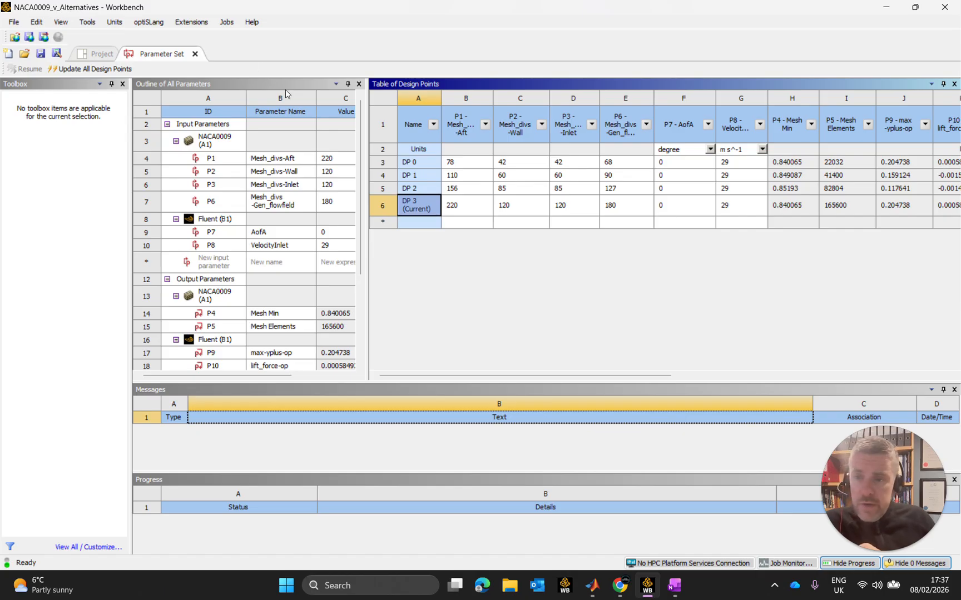
Delete design points DP 0, DP 1 and DP 2 from the Table of Design Points, keeping only DP 3.
click(378, 164)
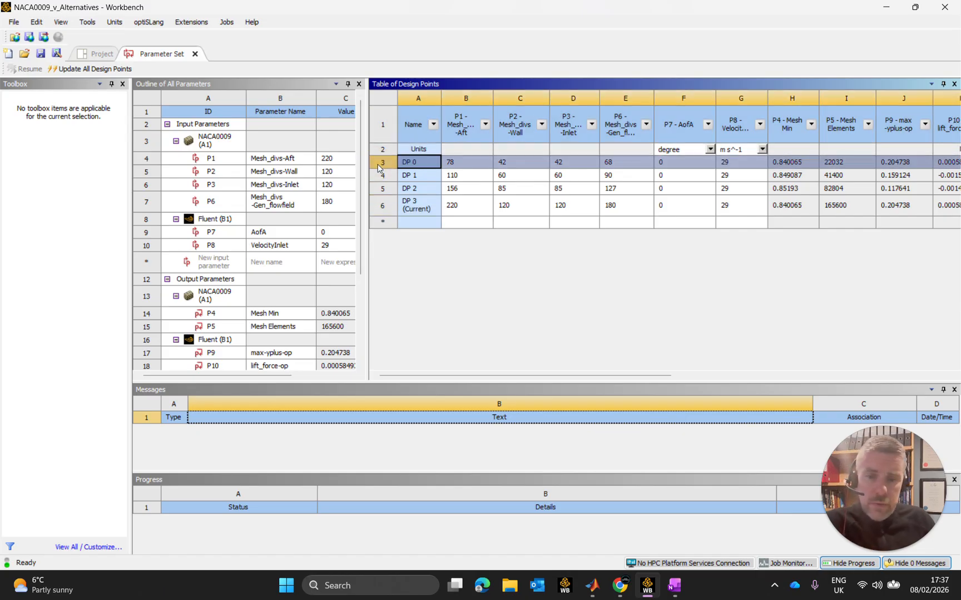
key(ctrl+v)
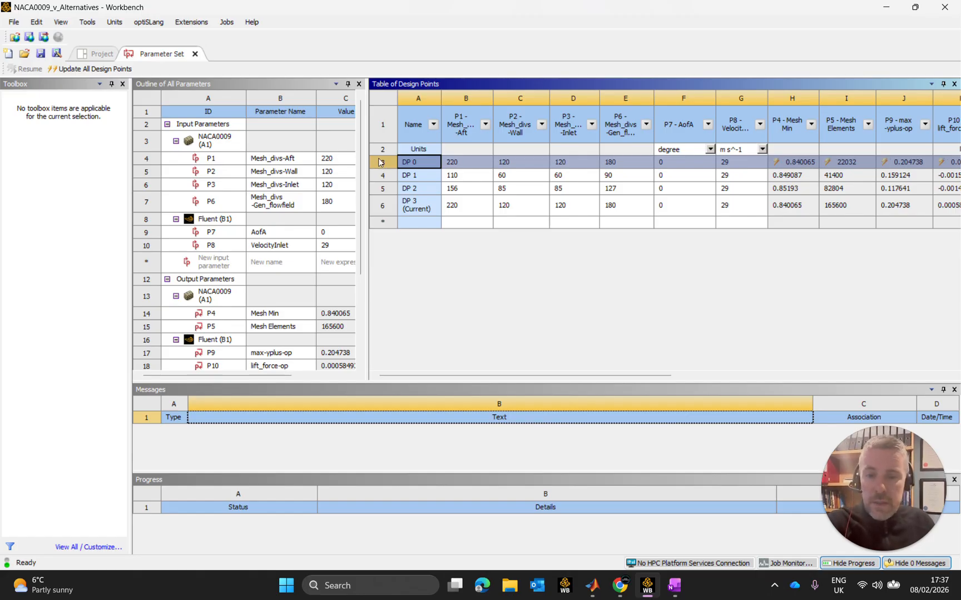
right_click(381, 162)
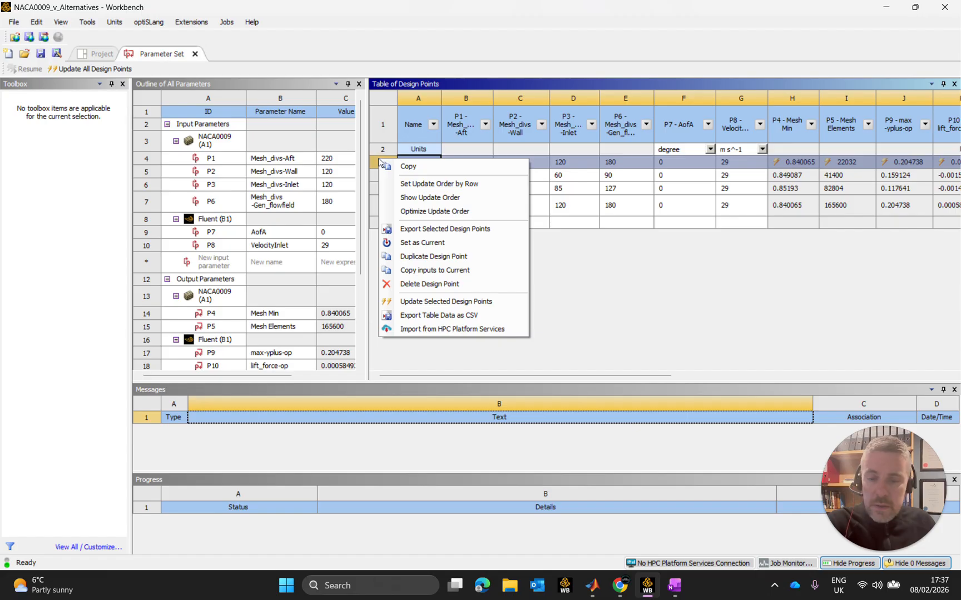
click(437, 284)
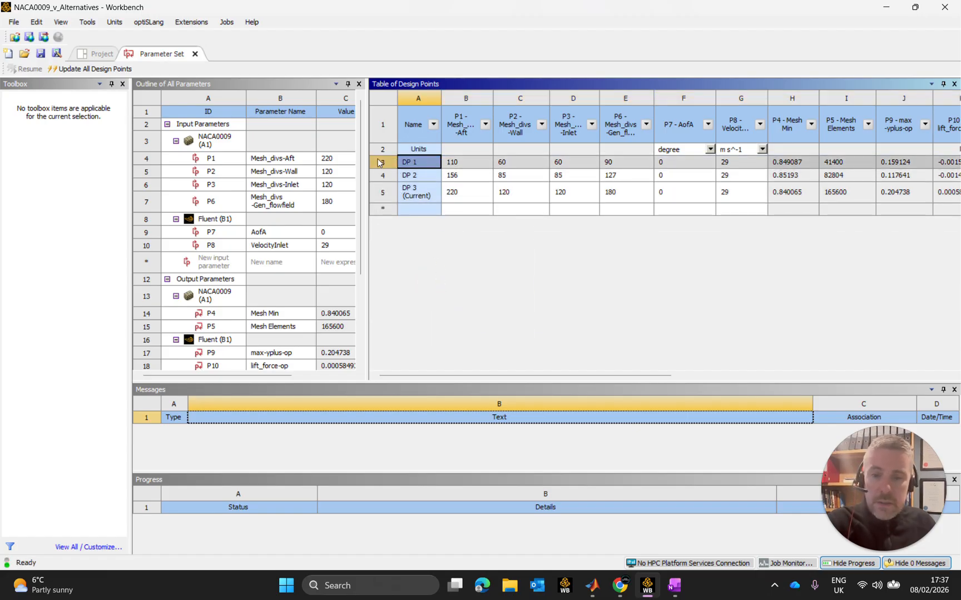
right_click(380, 162)
click(438, 282)
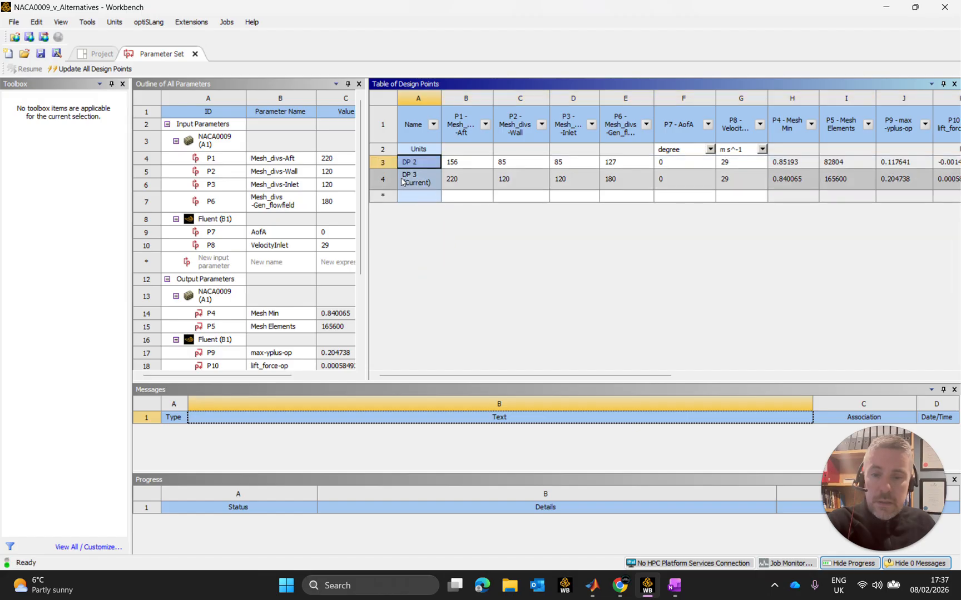
right_click(387, 162)
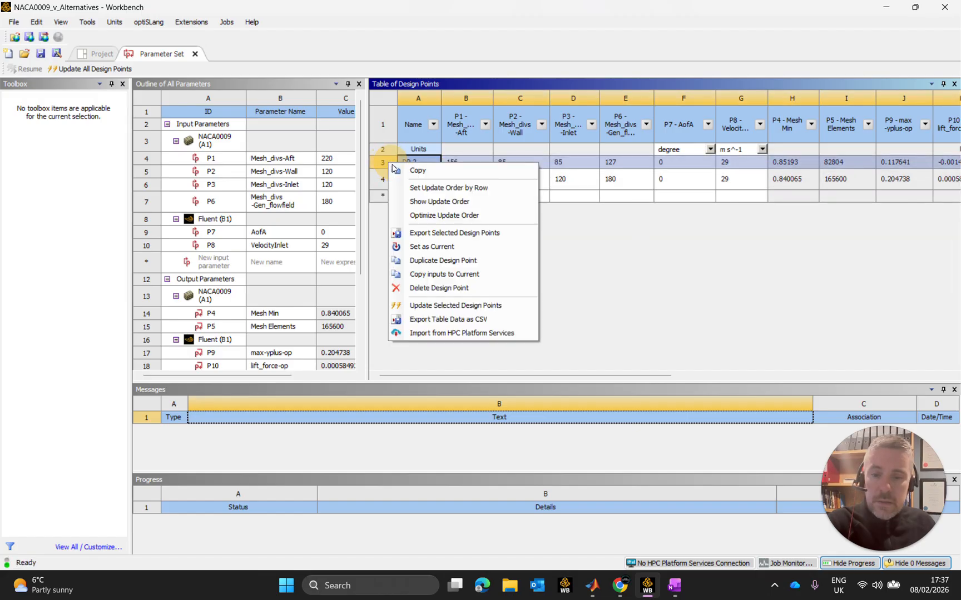
click(455, 286)
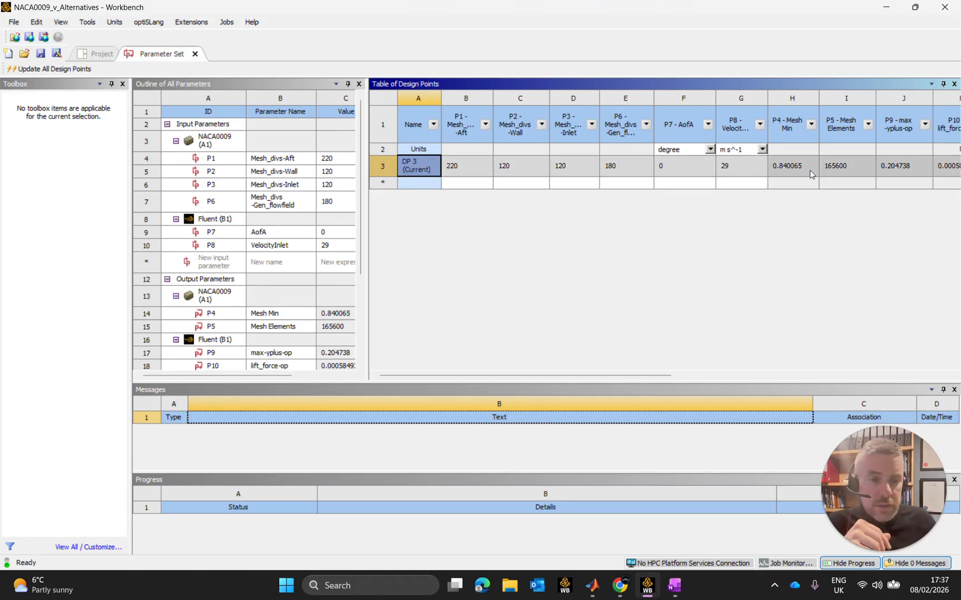
Review DP 3's mesh, flow and force parameters and its retained-data columns across the Table of Design Points.
drag(578, 375, 847, 386)
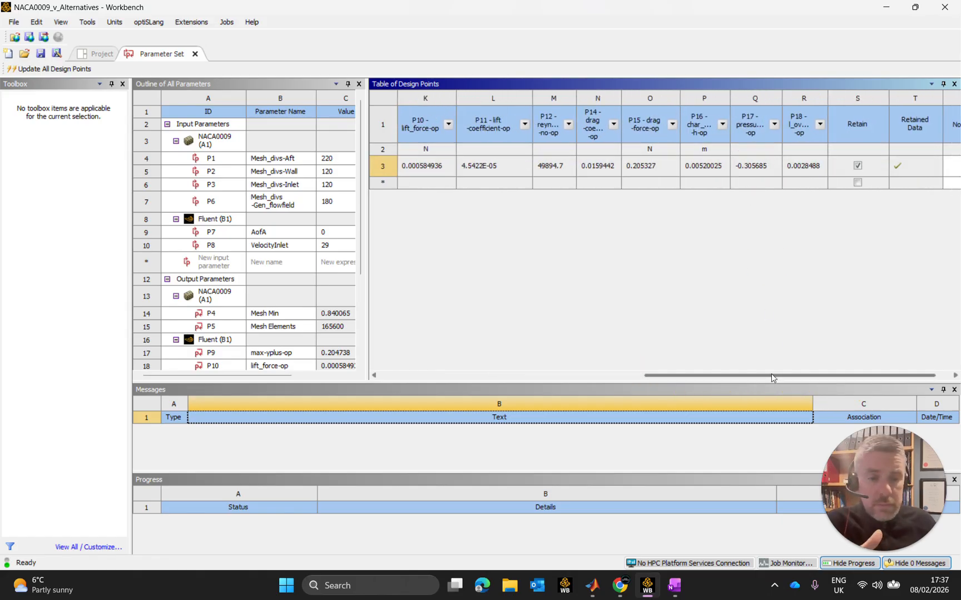
drag(771, 374, 612, 377)
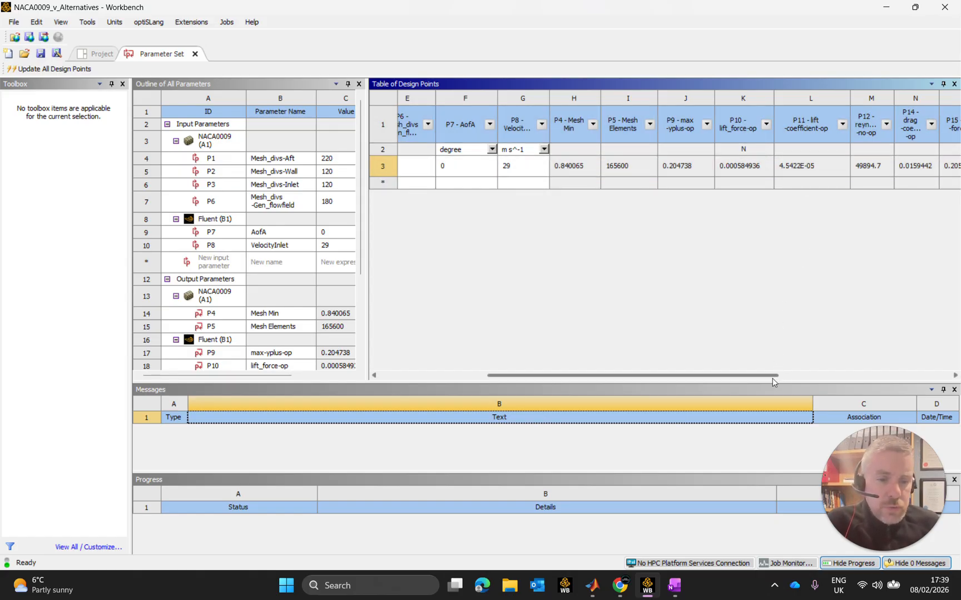
drag(775, 375, 874, 375)
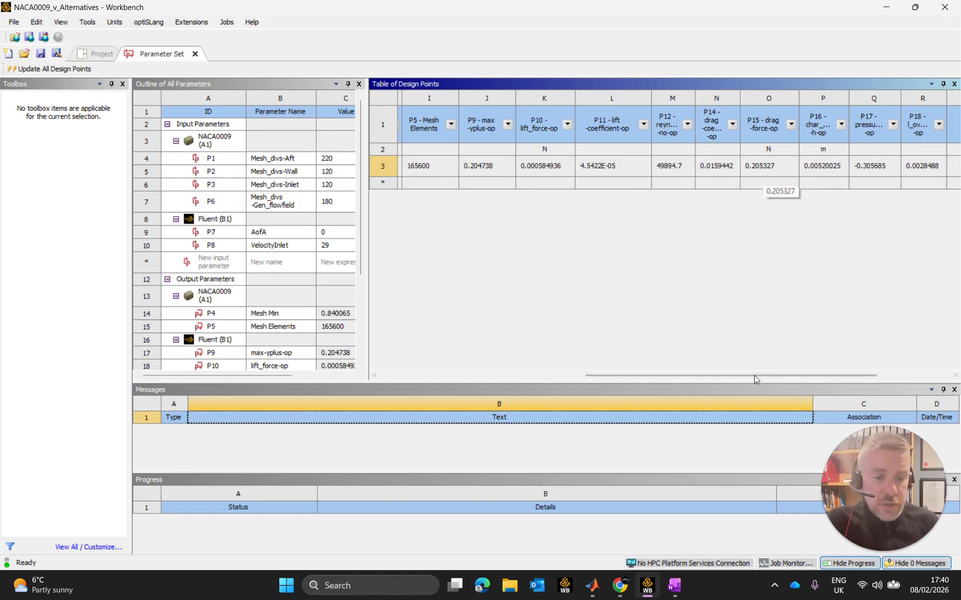
drag(756, 376, 511, 376)
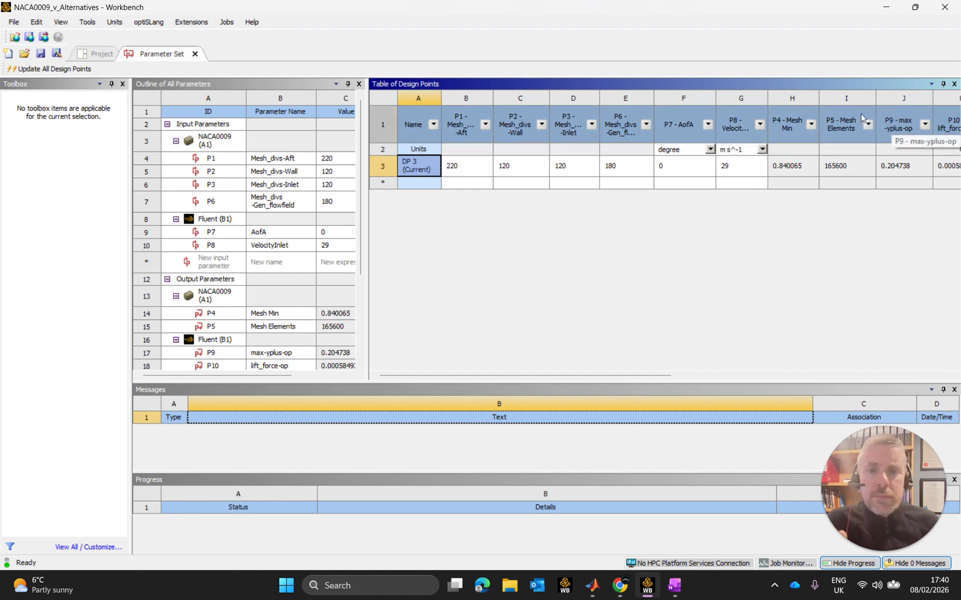
Return to the project schematic and open the Solution cell of the Fluent system.
click(99, 54)
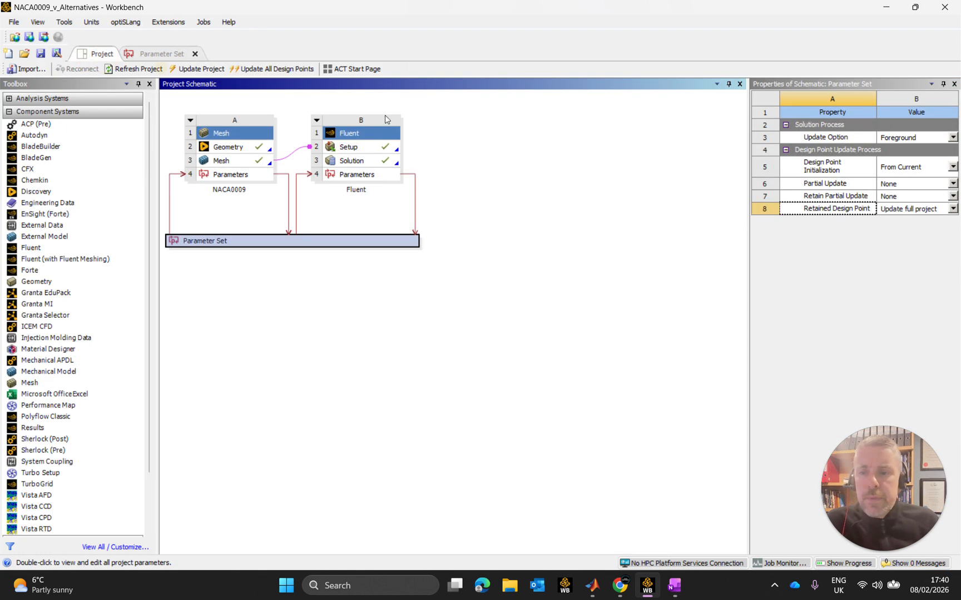
click(359, 161)
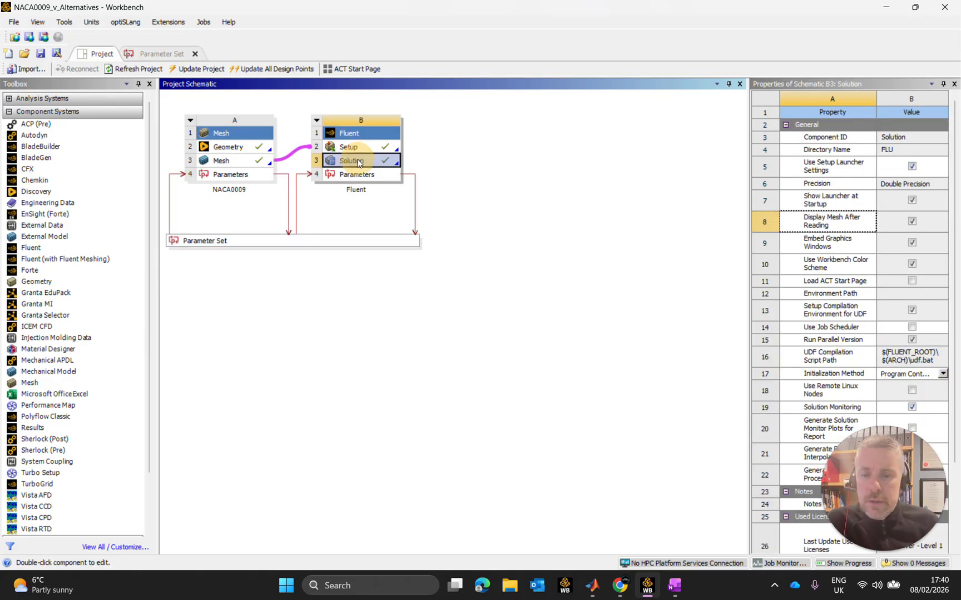
double_click(359, 161)
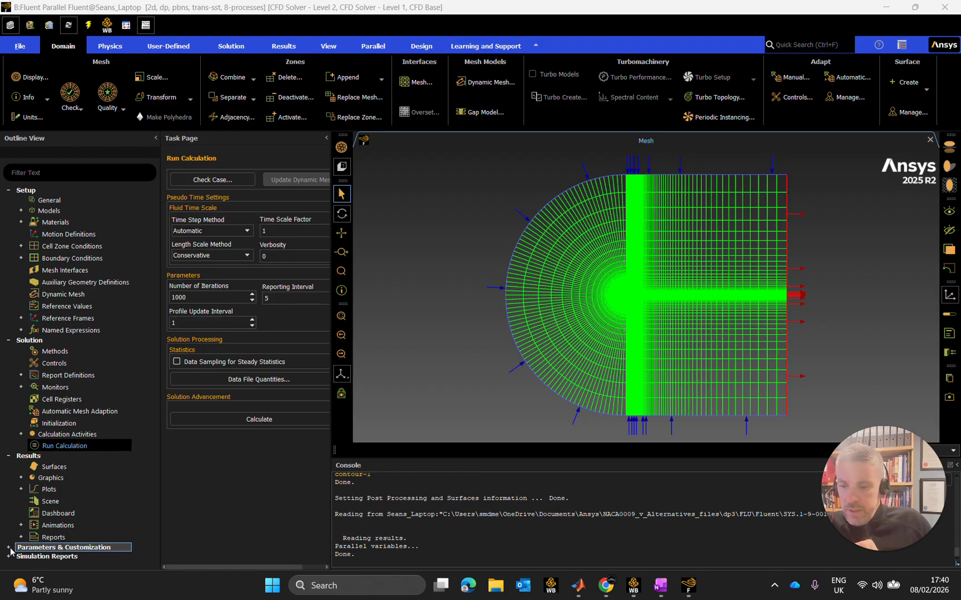
Examine the input and output parameters listed under Parameters & Customization in the Fluent outline.
click(8, 548)
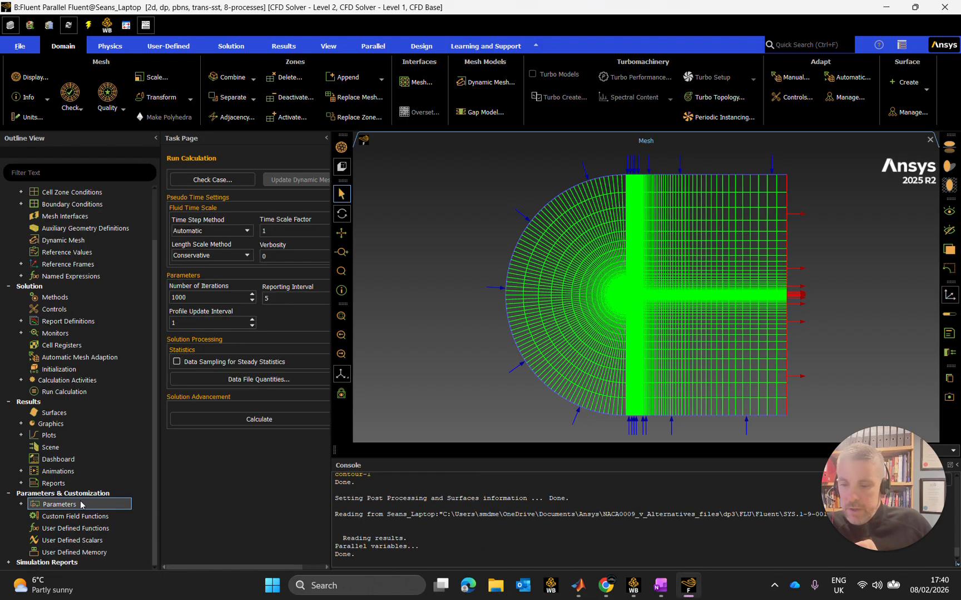
click(21, 504)
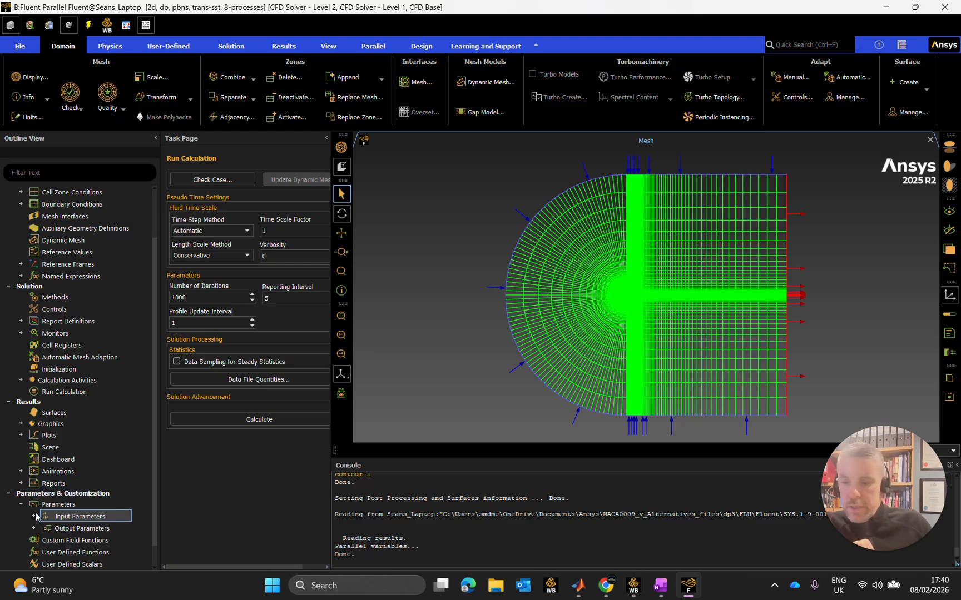
click(33, 517)
click(102, 528)
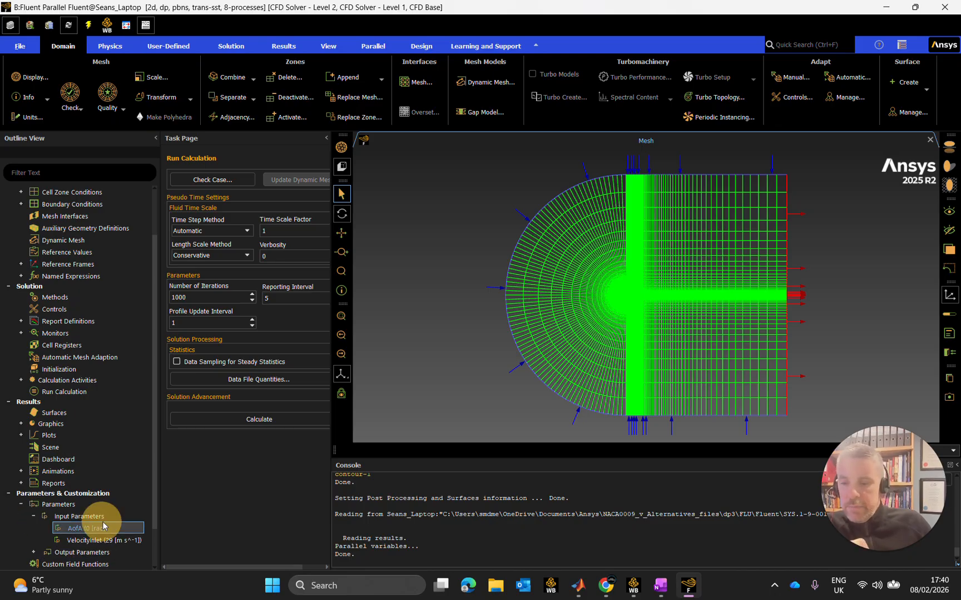
right_click(106, 527)
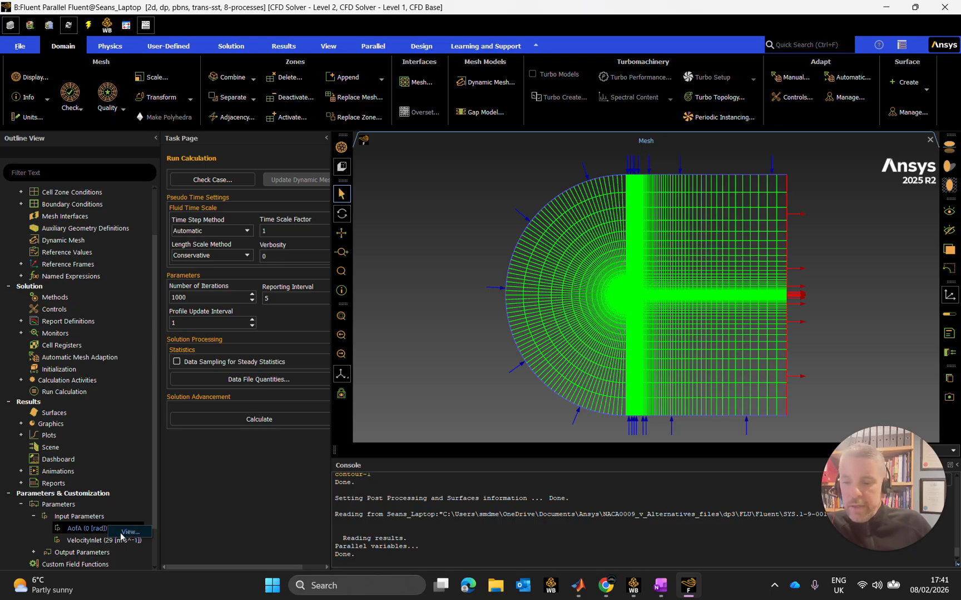
click(123, 504)
scroll(83, 490, down, 2)
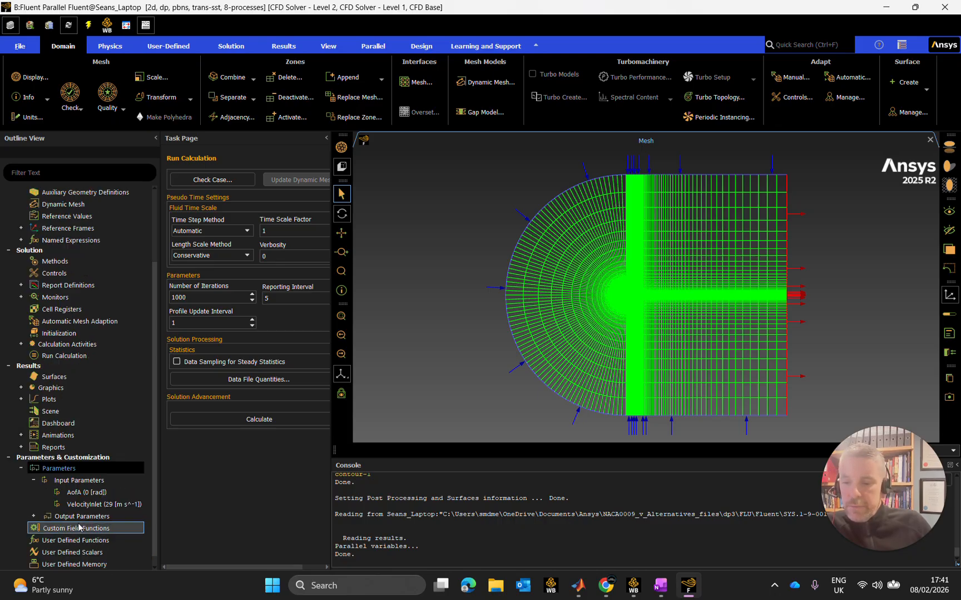
click(33, 504)
scroll(83, 461, down, 3)
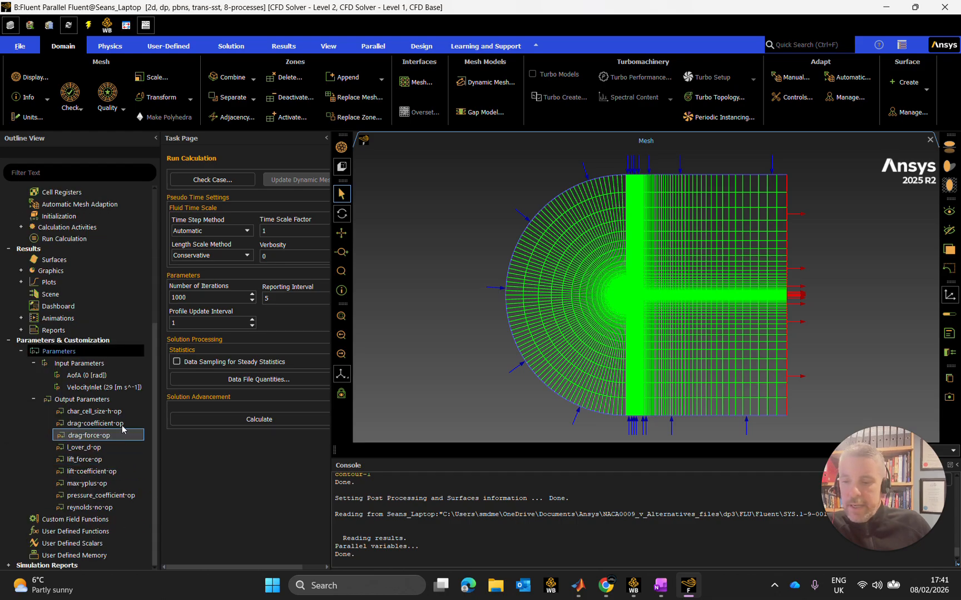
Delete the output parameters char_cell_size-h-op and l_over_d-op, confirming each deletion.
click(94, 411)
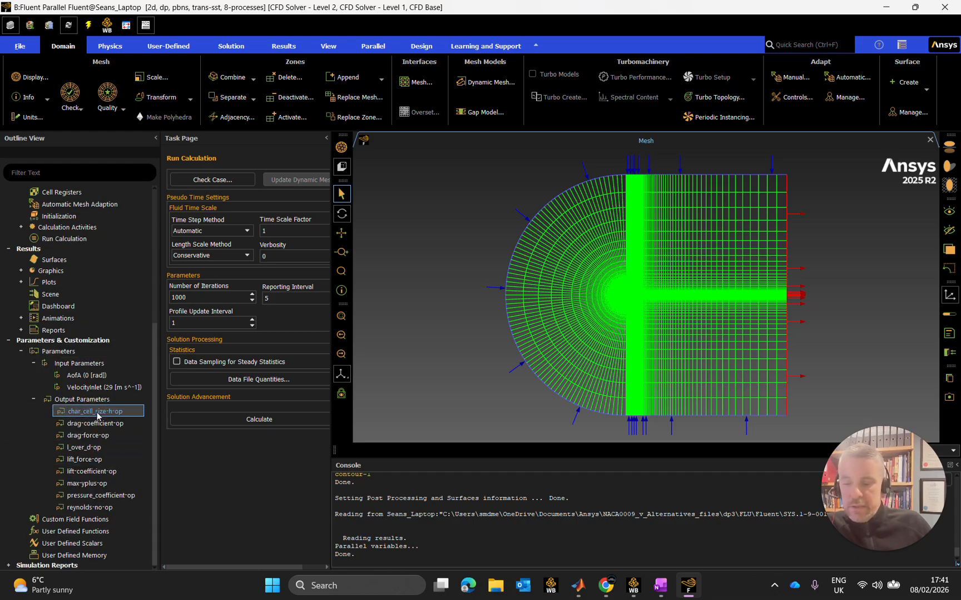
right_click(97, 416)
click(124, 430)
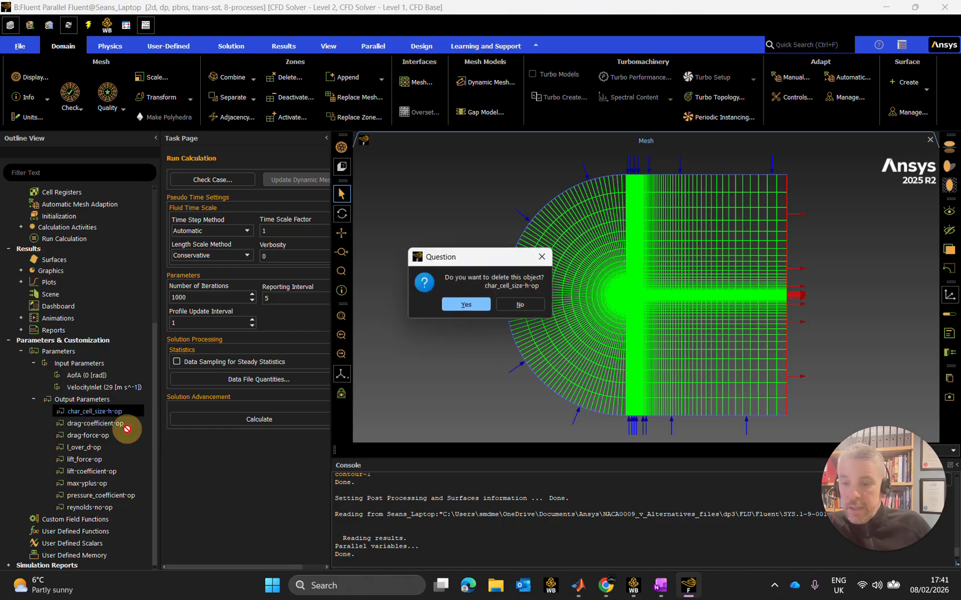
click(466, 305)
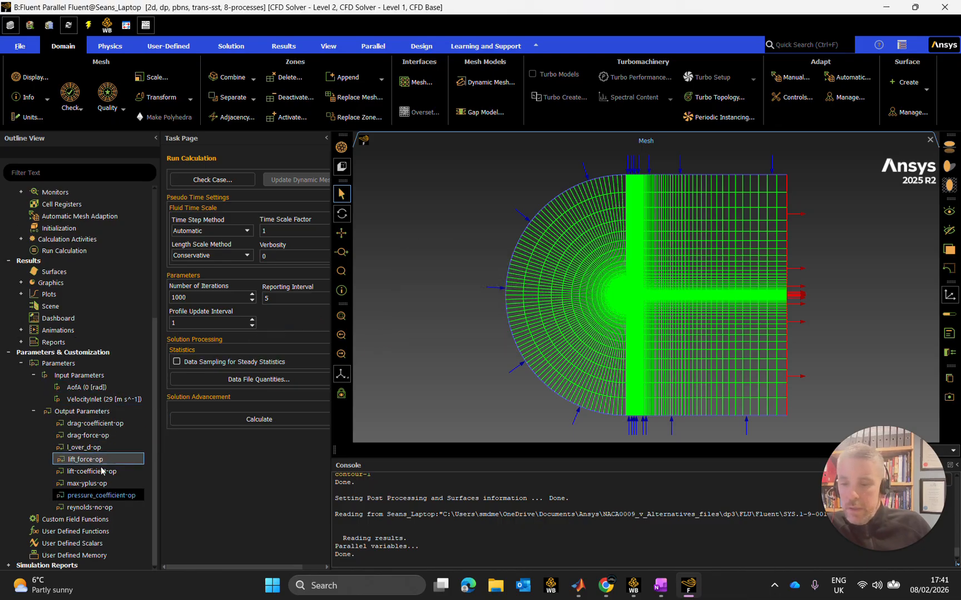
click(103, 434)
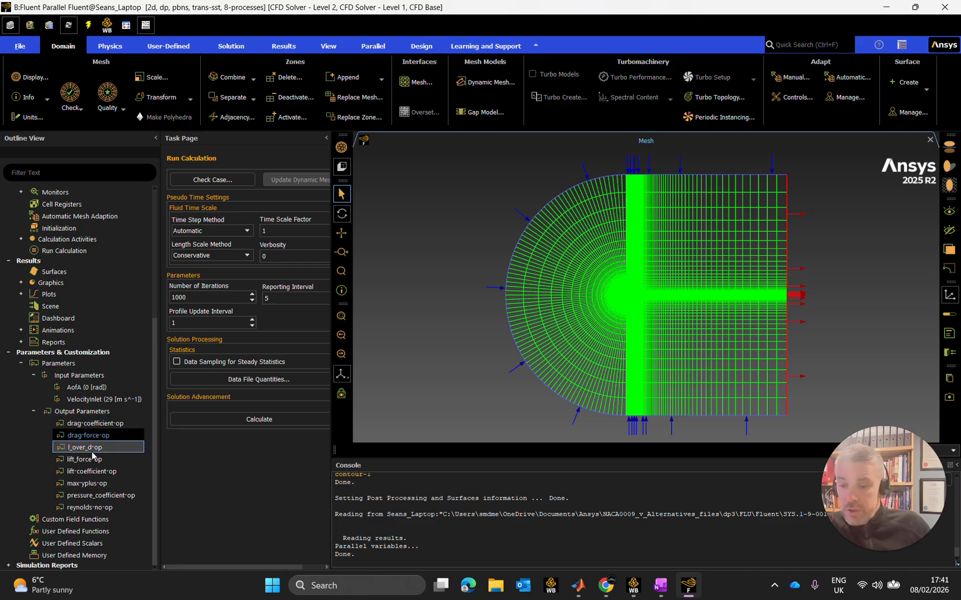
click(132, 452)
right_click(107, 448)
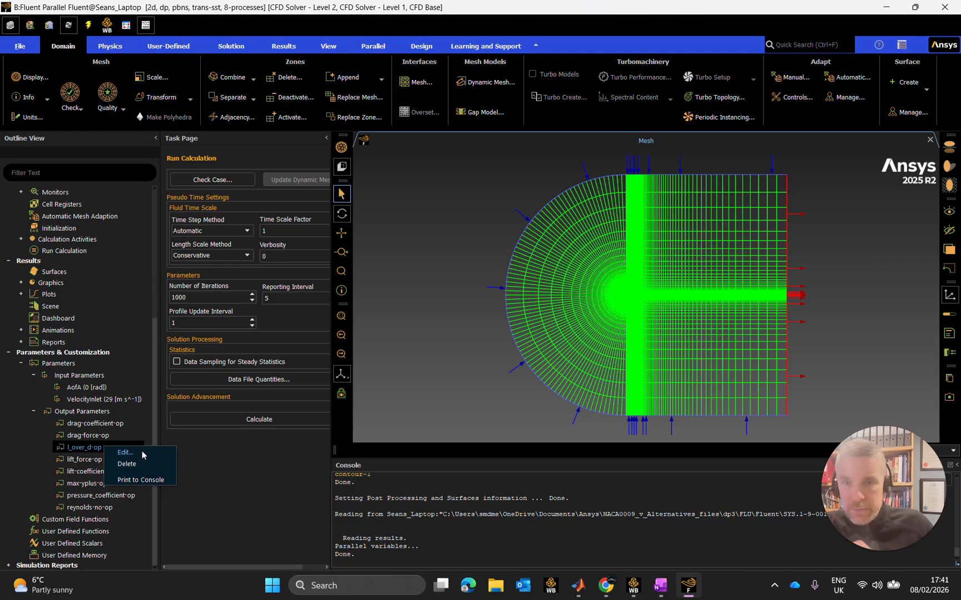
click(133, 465)
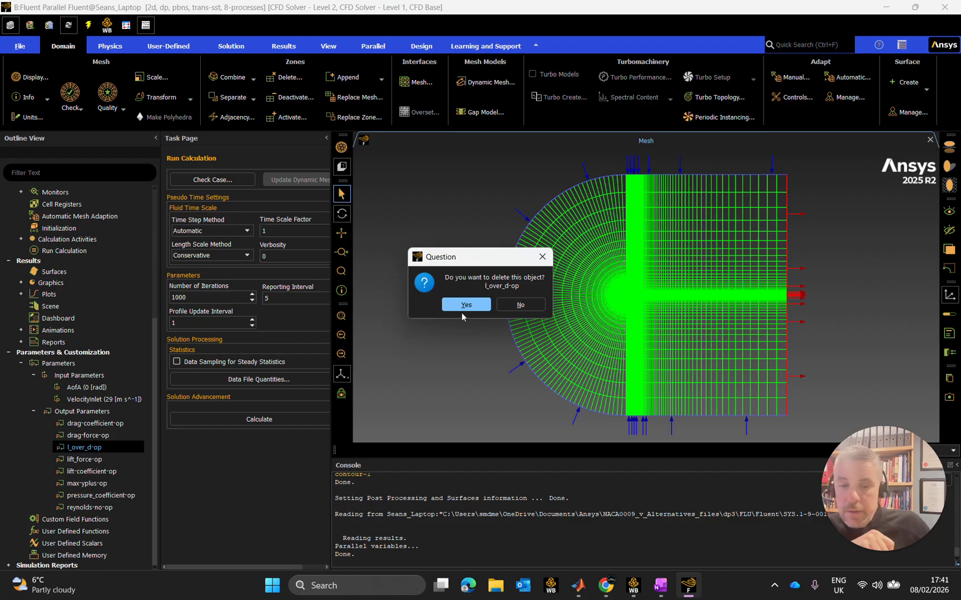
click(467, 302)
Delete the output parameters lift_force-op and lift-coefficient-op, confirming each deletion.
click(89, 457)
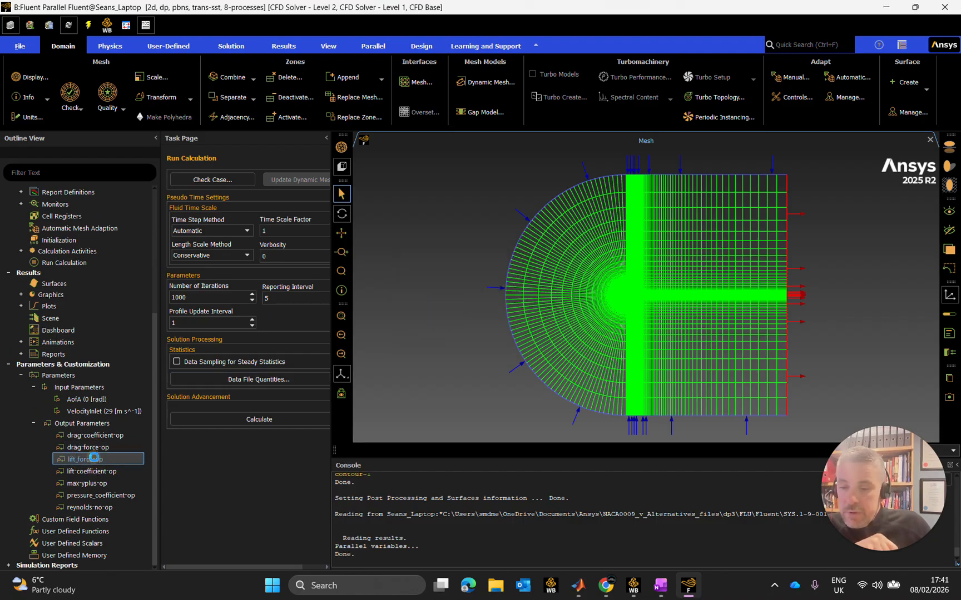
click(97, 457)
right_click(99, 460)
click(131, 472)
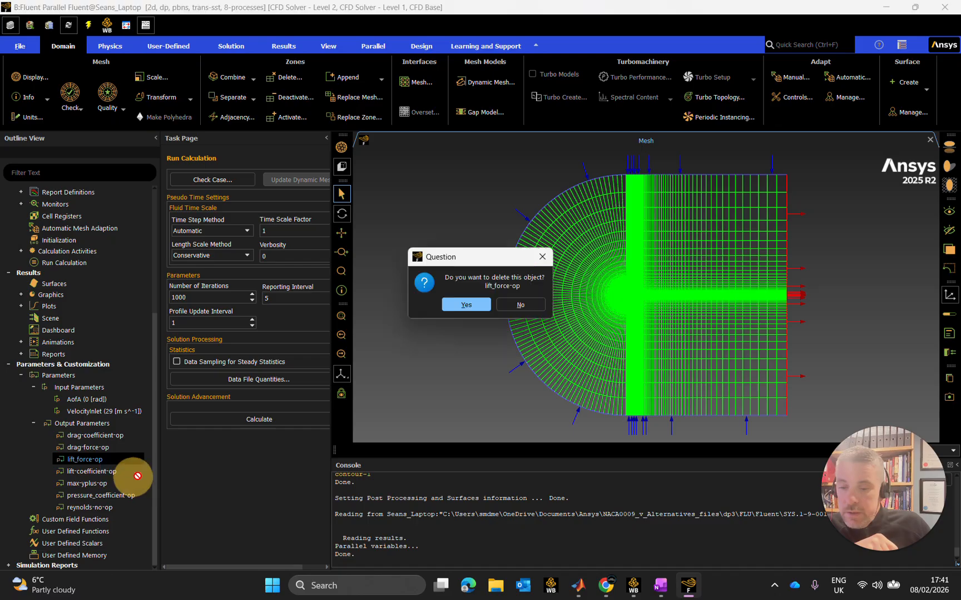
click(461, 305)
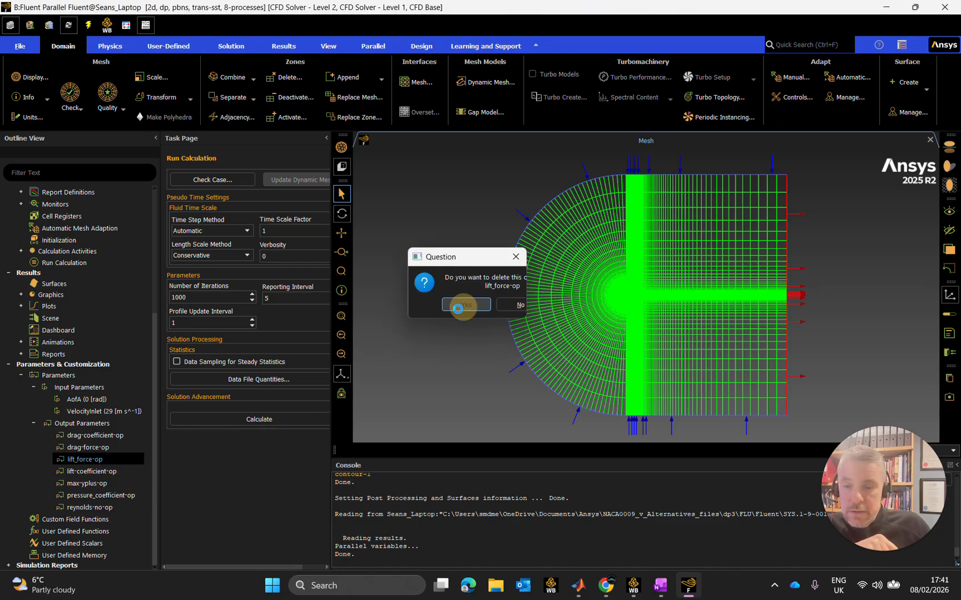
click(103, 474)
right_click(104, 474)
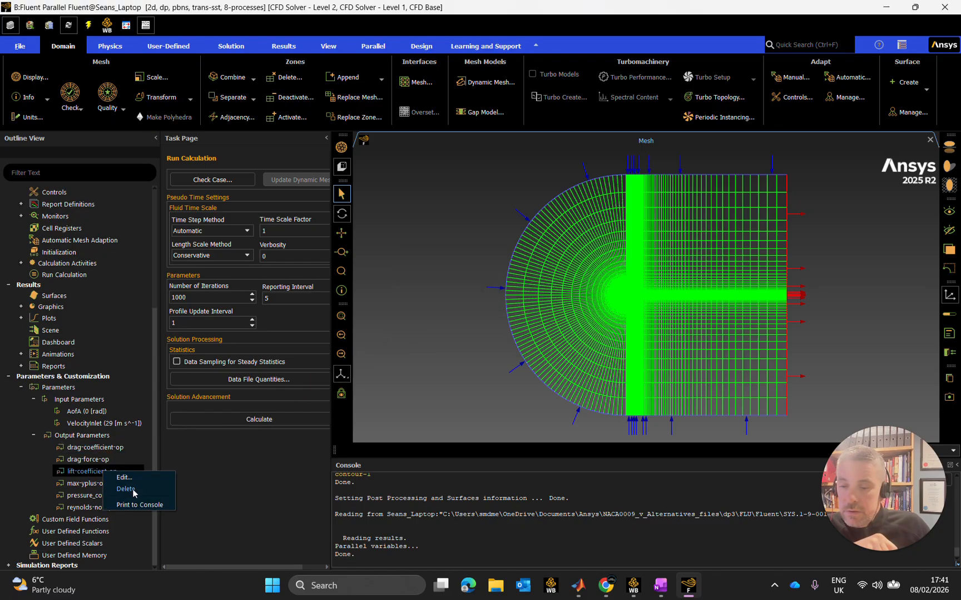
click(133, 490)
click(460, 305)
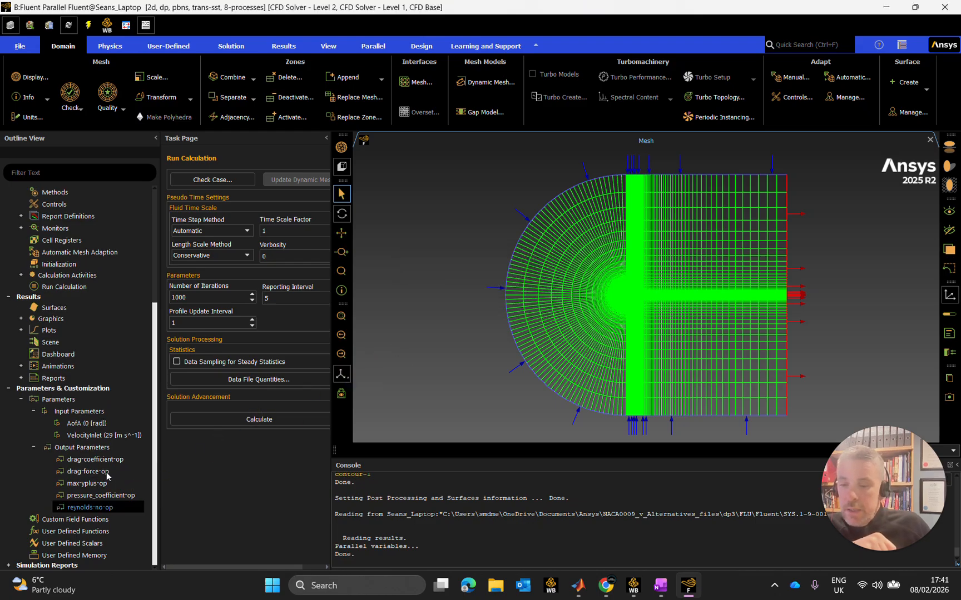
Delete the output parameter pressure_coefficient-op and confirm the deletion.
click(87, 484)
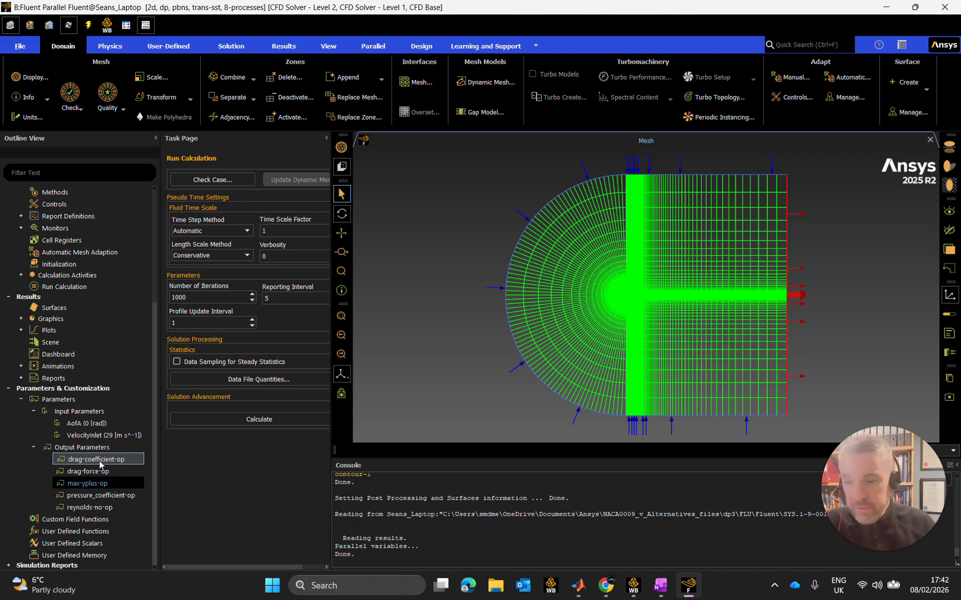
click(94, 483)
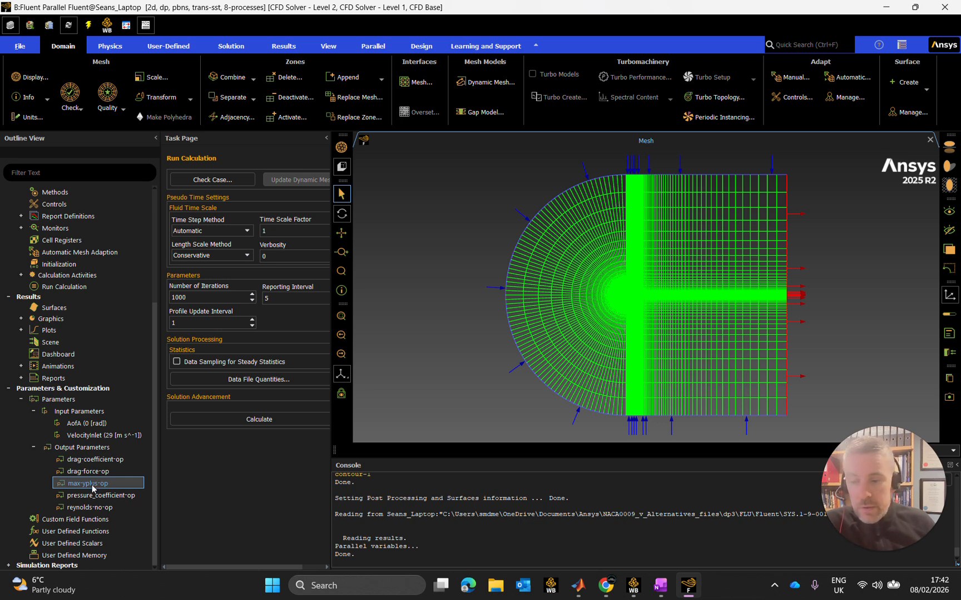
click(102, 495)
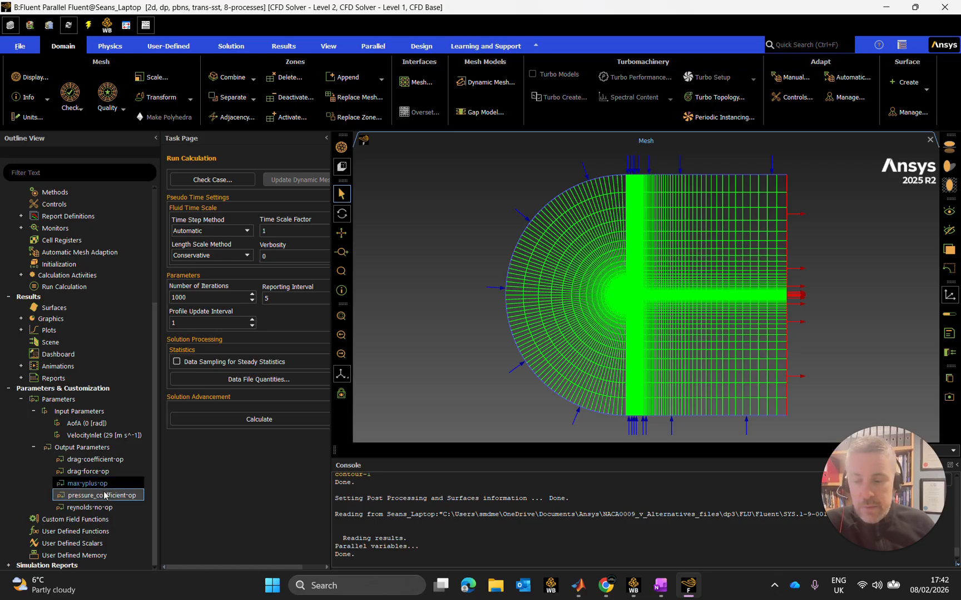
click(104, 495)
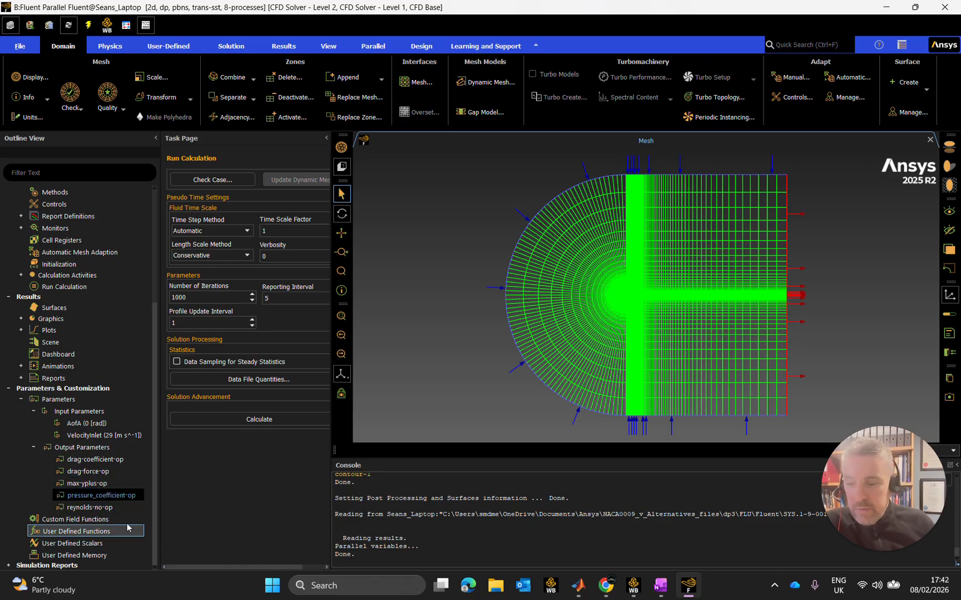
right_click(124, 496)
click(146, 511)
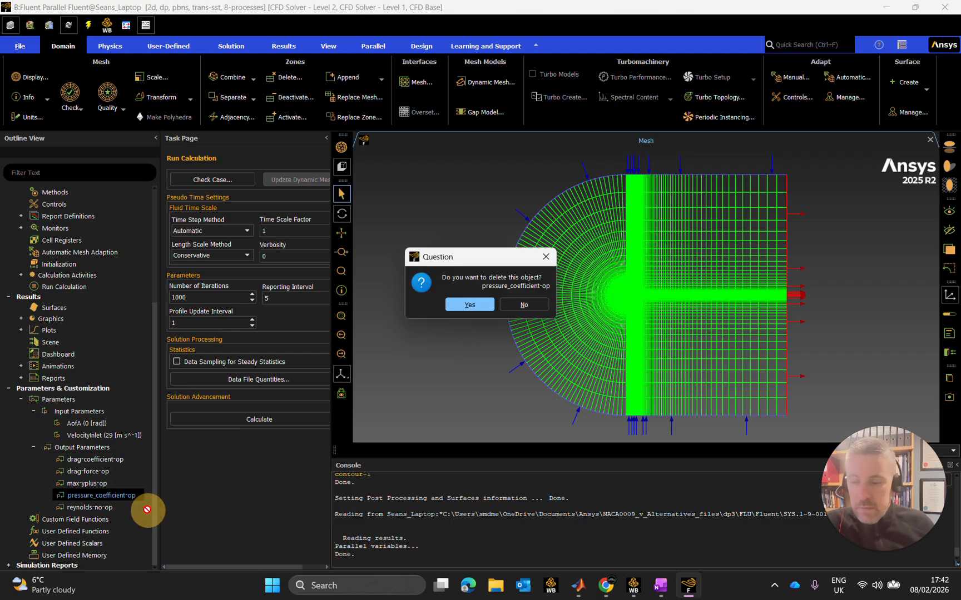
click(468, 305)
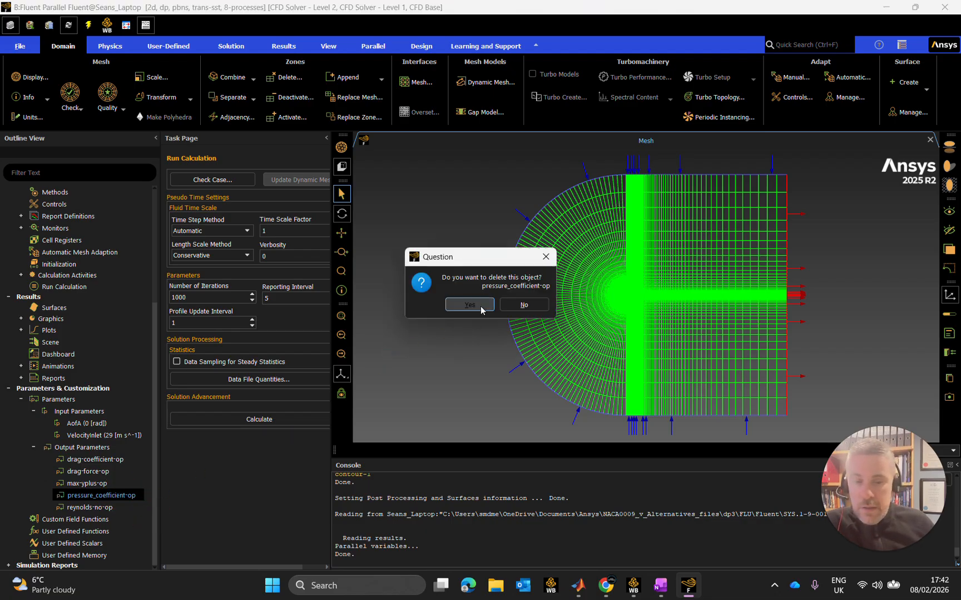
Delete the output parameter reynolds-no-op and confirm the deletion.
click(94, 503)
right_click(98, 502)
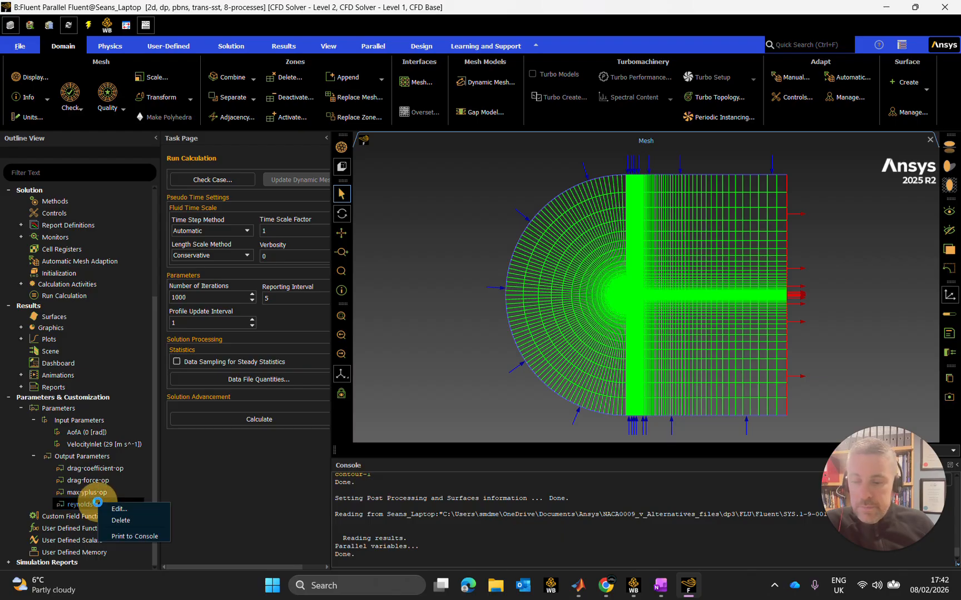
click(121, 520)
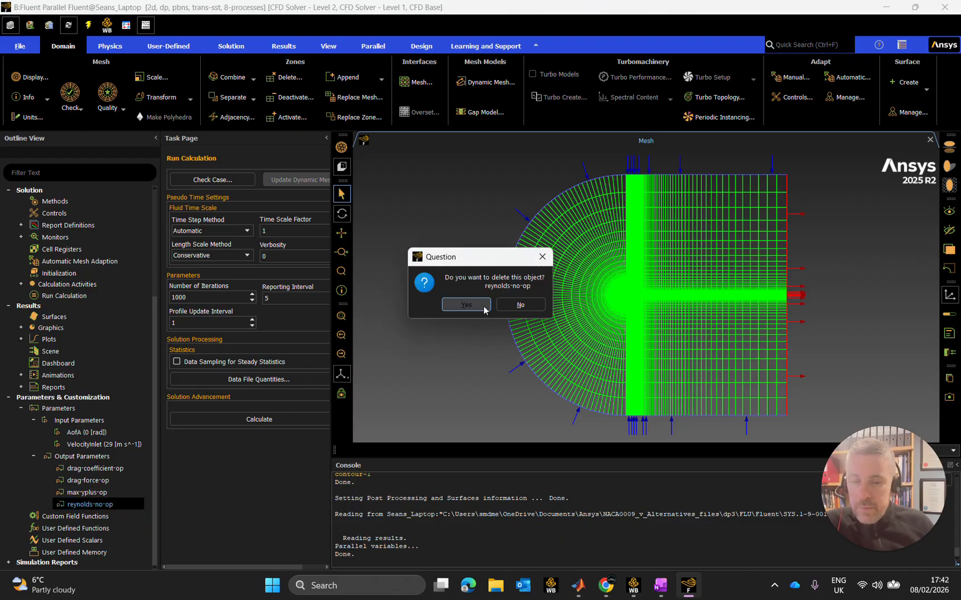
click(484, 309)
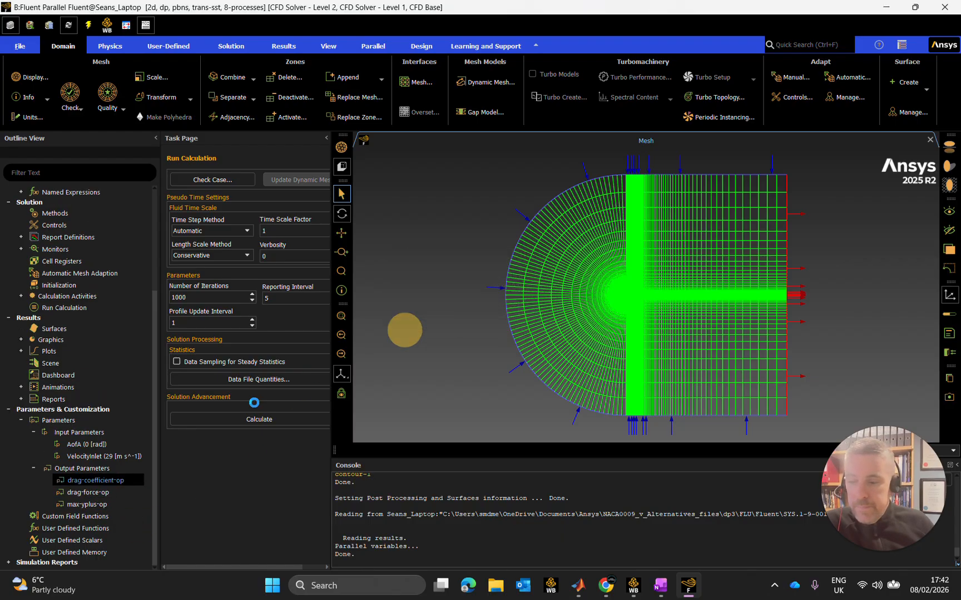
Collapse the parameters branch, expand Named Expressions, and open the Expression Manager.
click(21, 420)
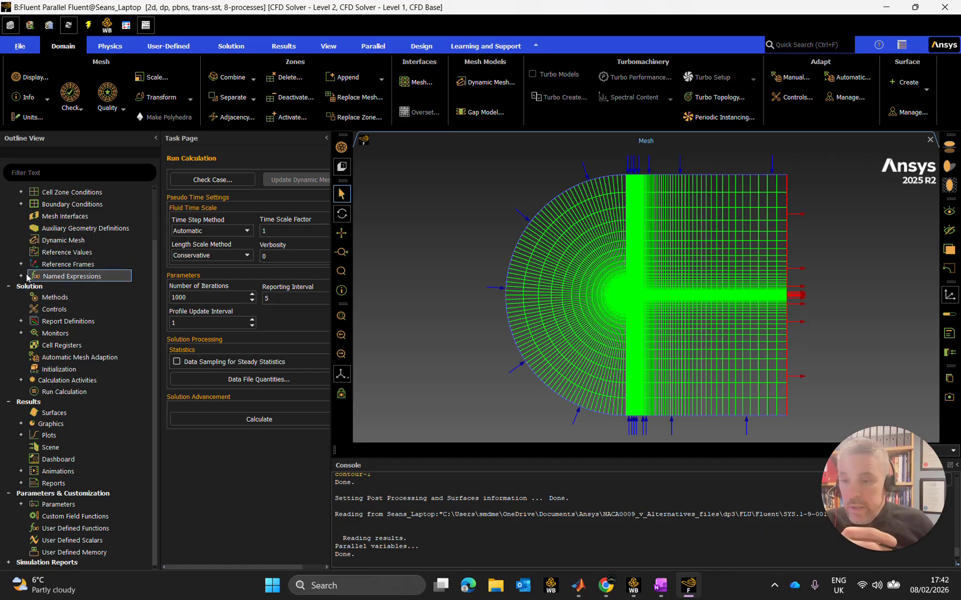
click(21, 276)
click(68, 288)
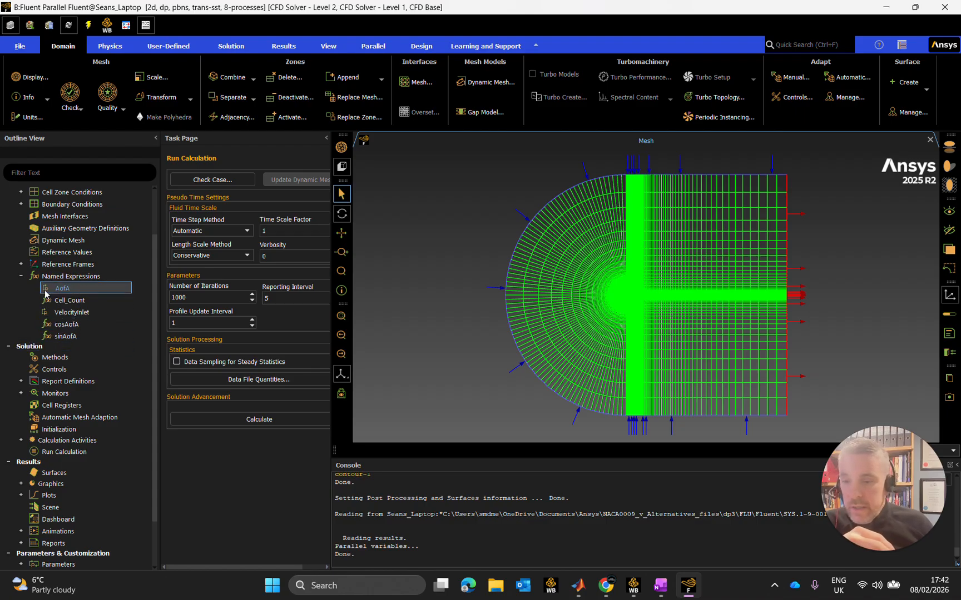
right_click(87, 292)
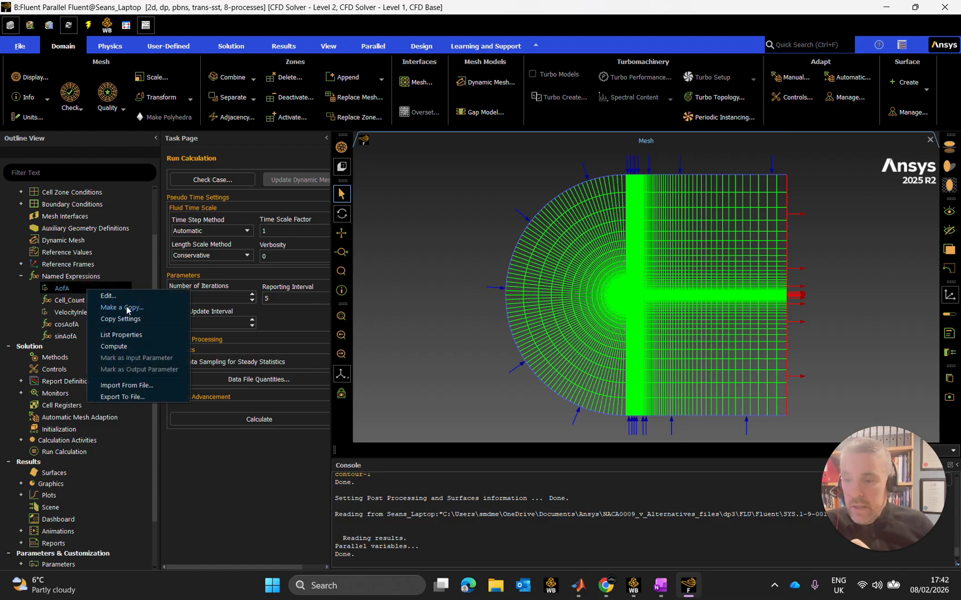
click(77, 277)
right_click(77, 278)
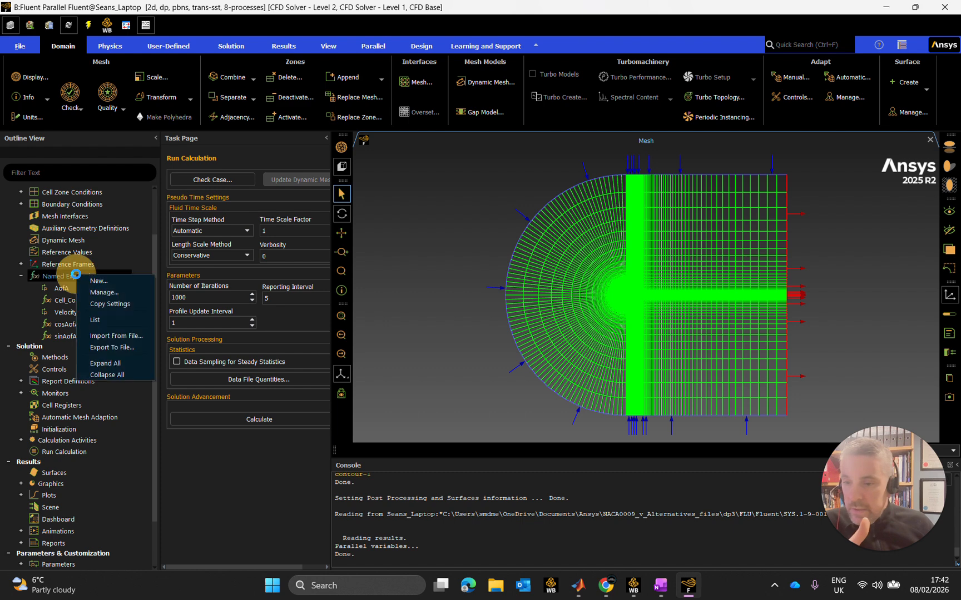
click(102, 295)
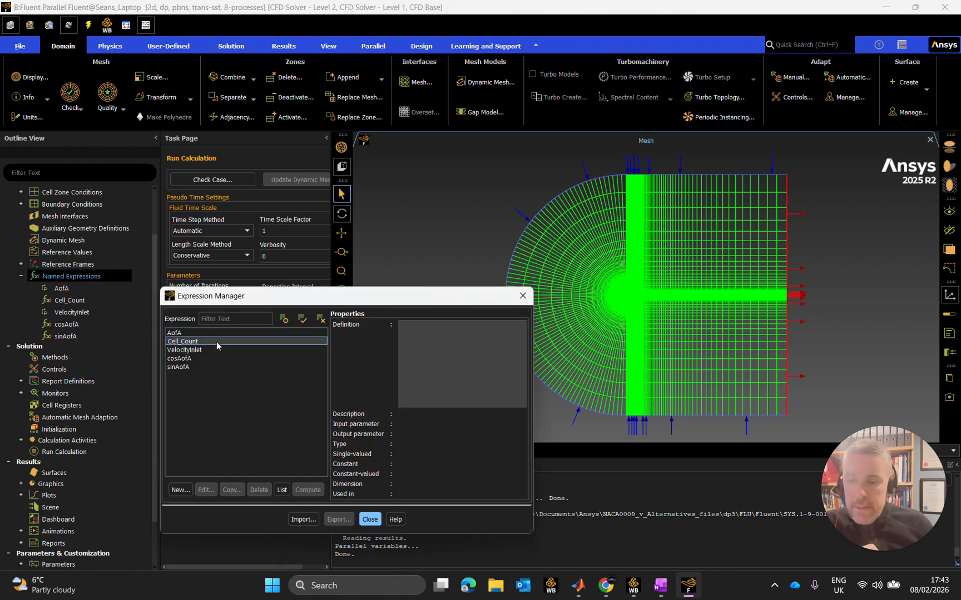
Try to delete the AofA named expression from the Expression Manager.
click(177, 333)
click(259, 489)
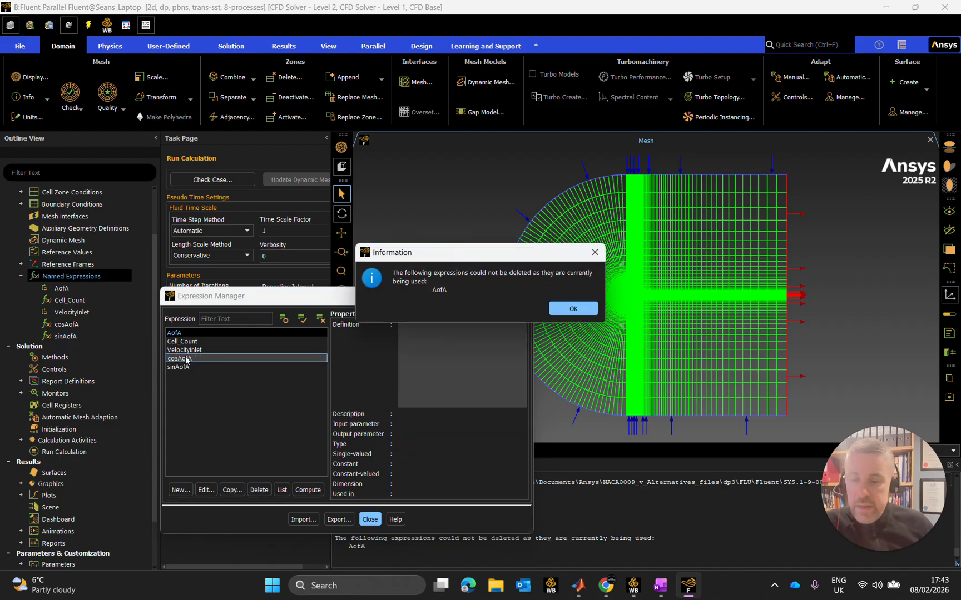
click(567, 306)
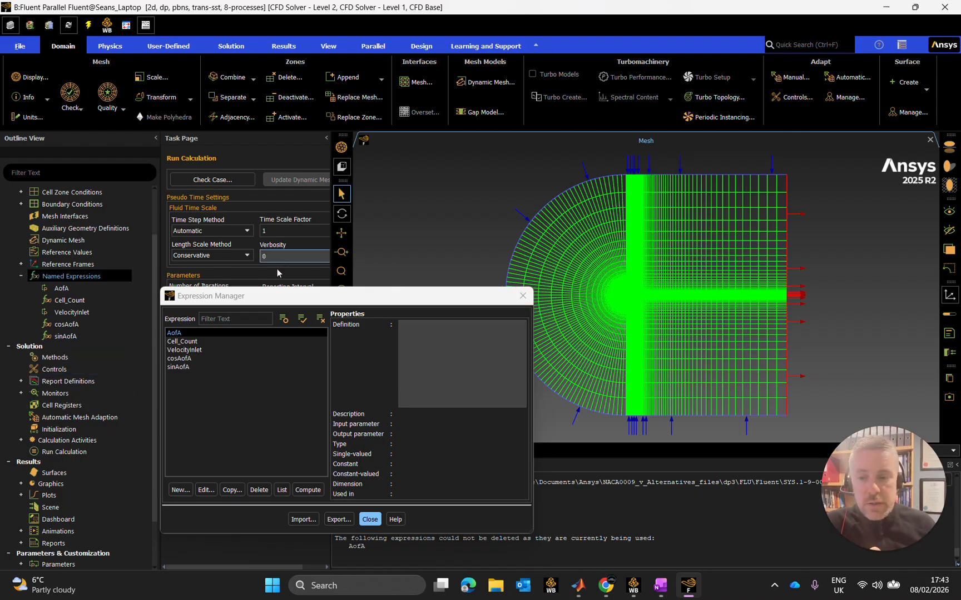
Edit the AofA expression so that it is not used as an input parameter, and accept the change.
click(189, 332)
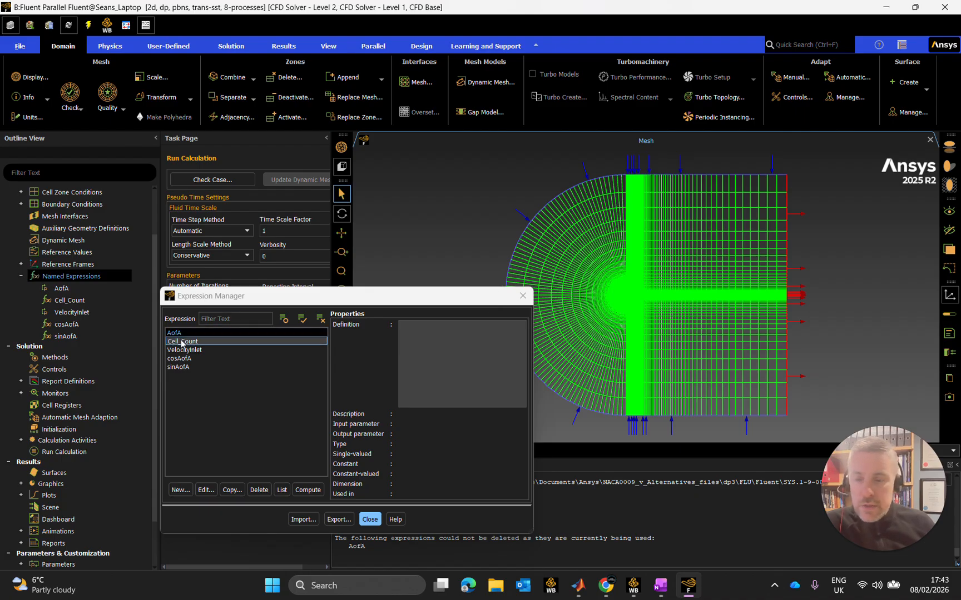
click(289, 335)
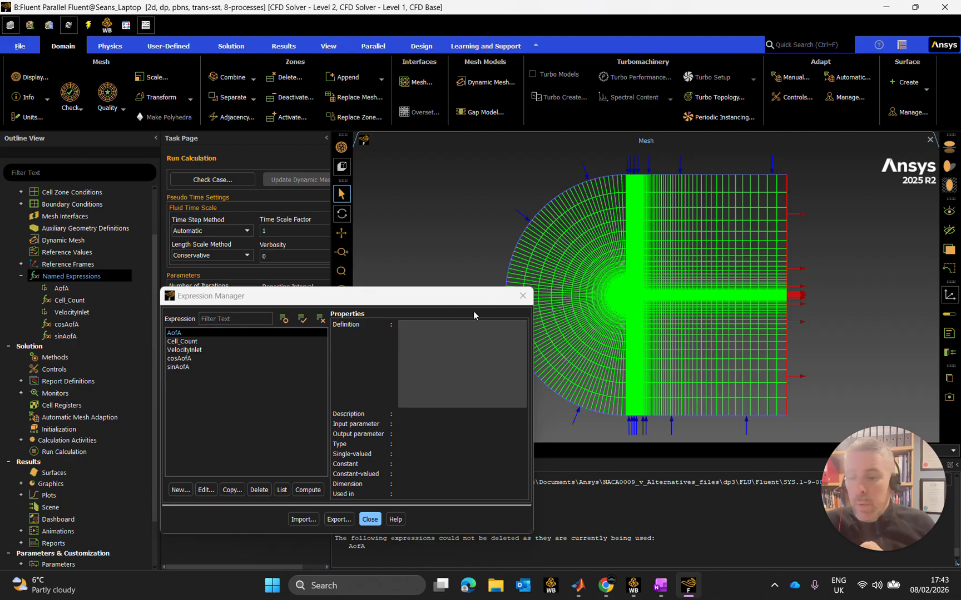
click(203, 491)
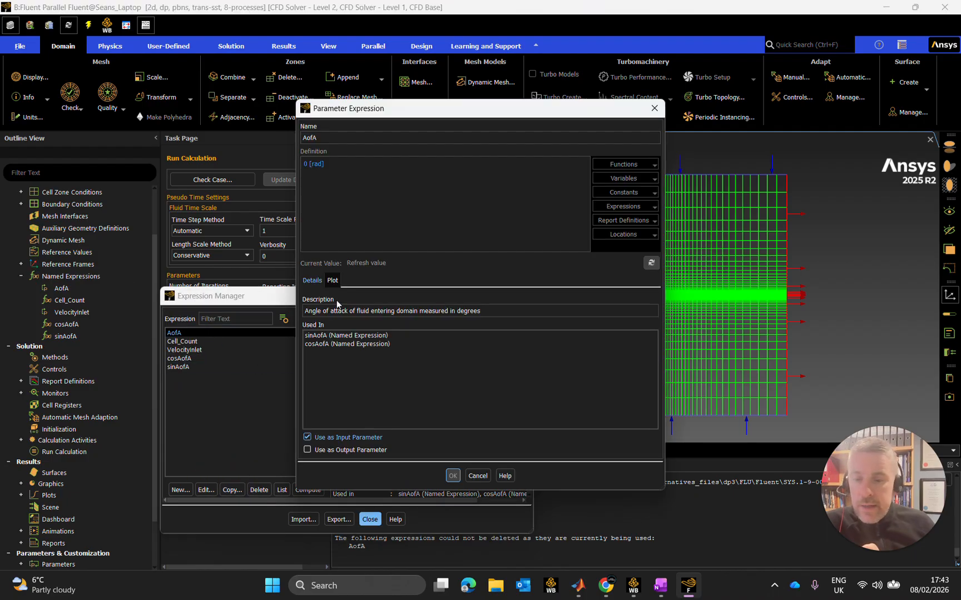
click(307, 438)
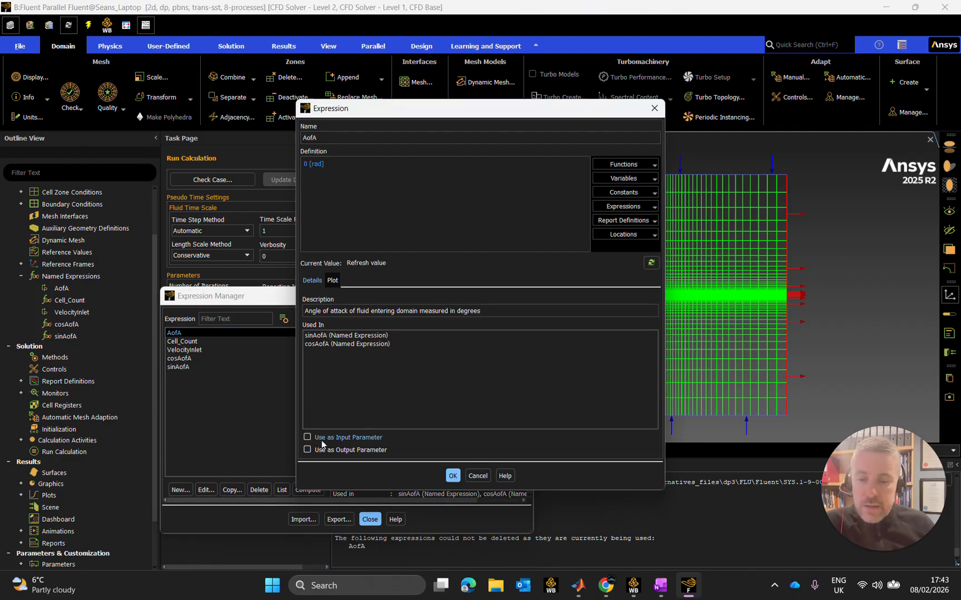
click(453, 475)
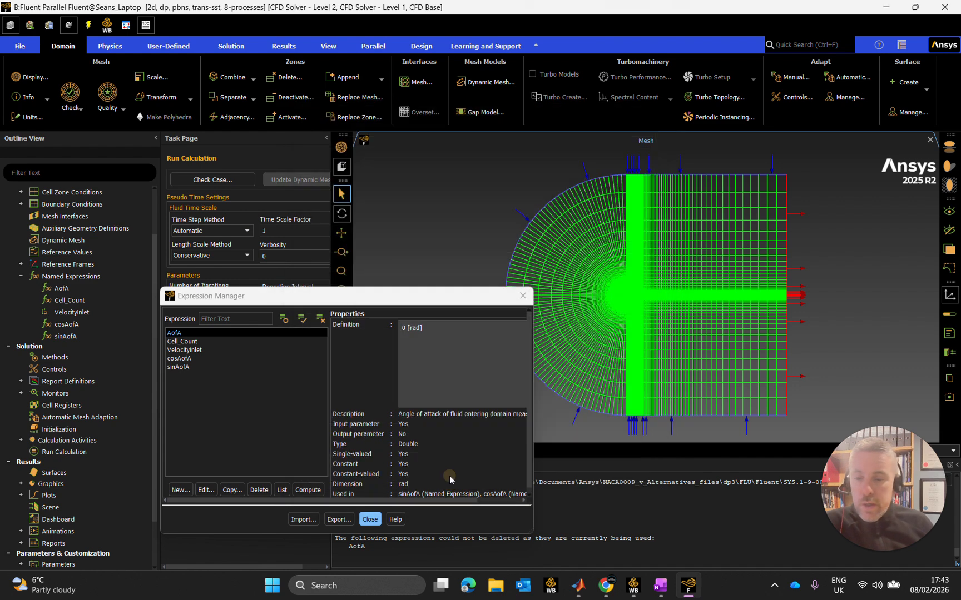
Turn off Use as Input Parameter for the VelocityInlet expression, accept it, and close the Expression Manager.
ctrl+click(216, 349)
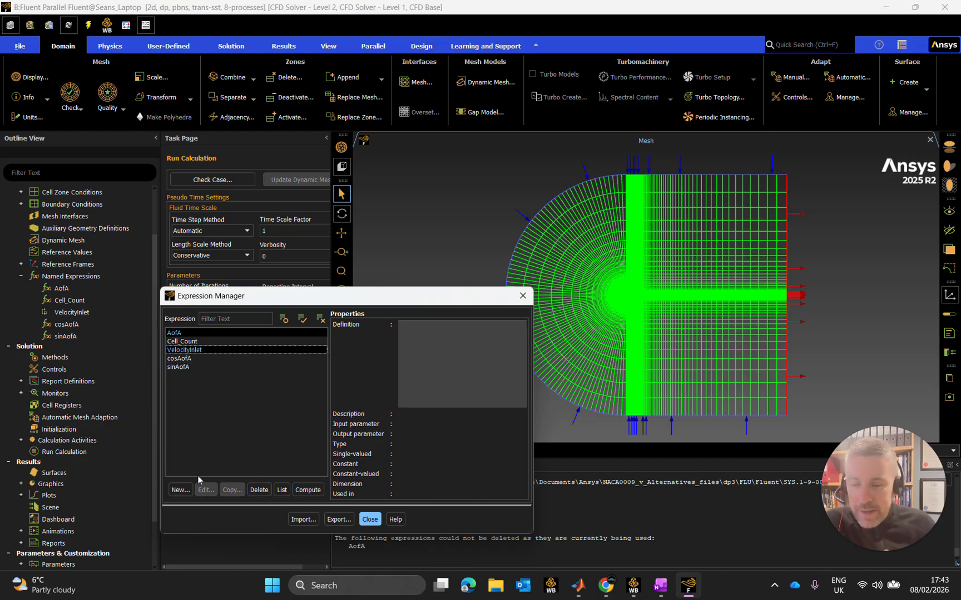
click(191, 350)
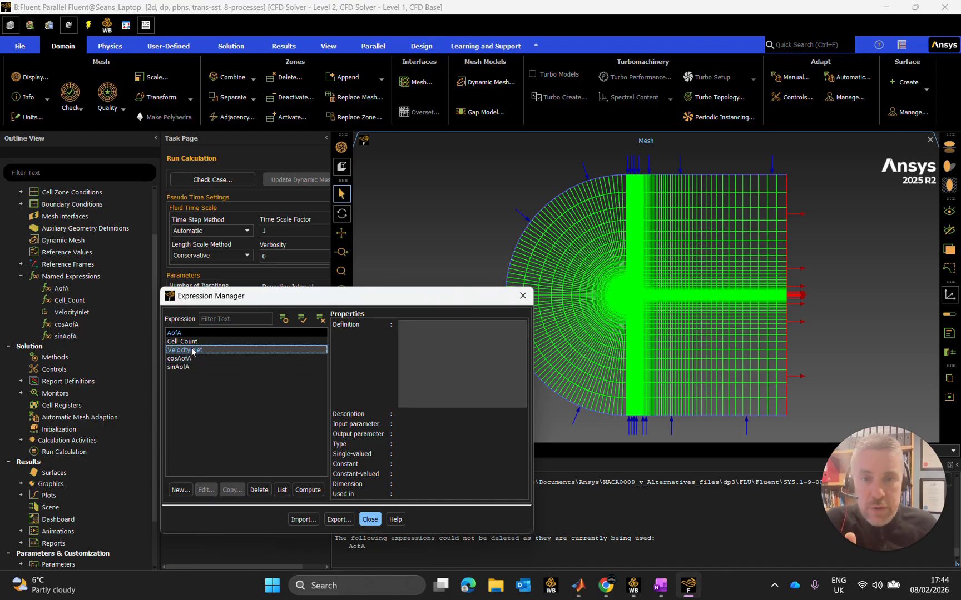
click(189, 350)
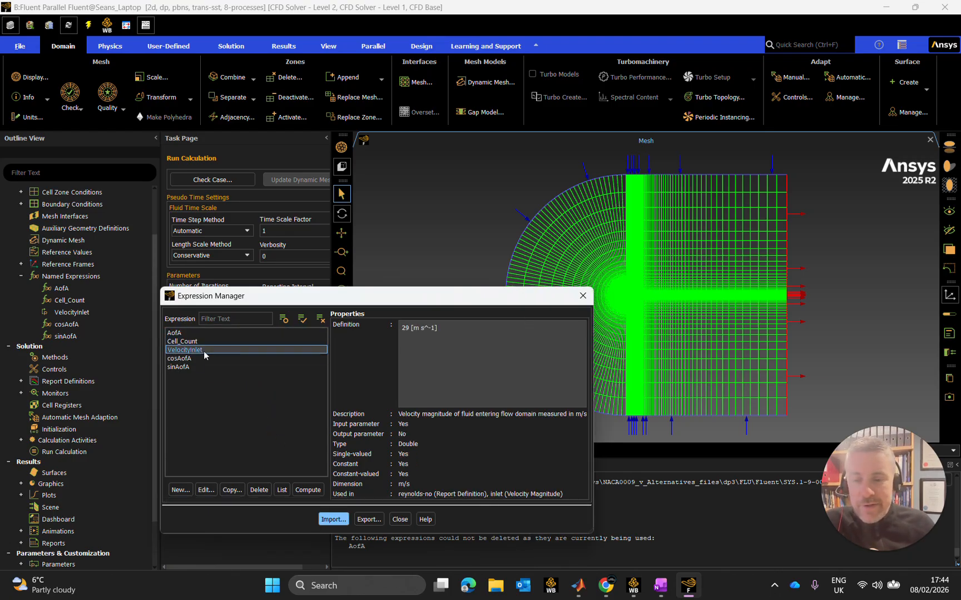
click(206, 490)
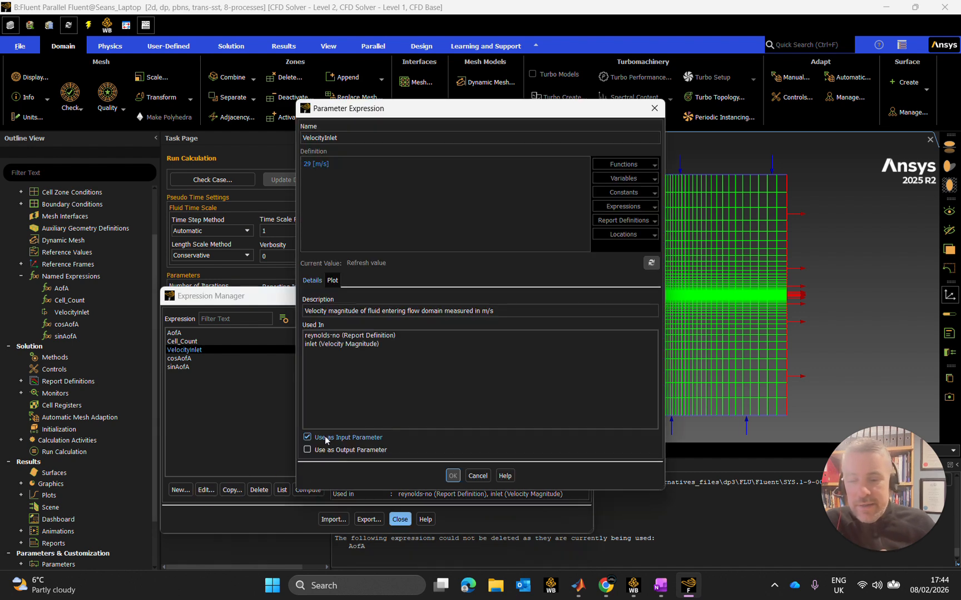
click(308, 439)
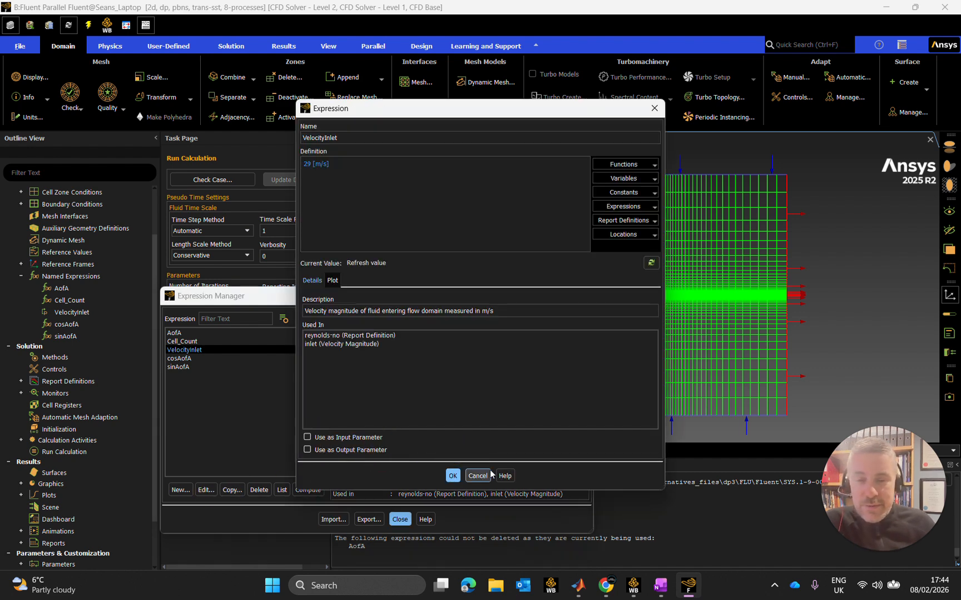
click(453, 476)
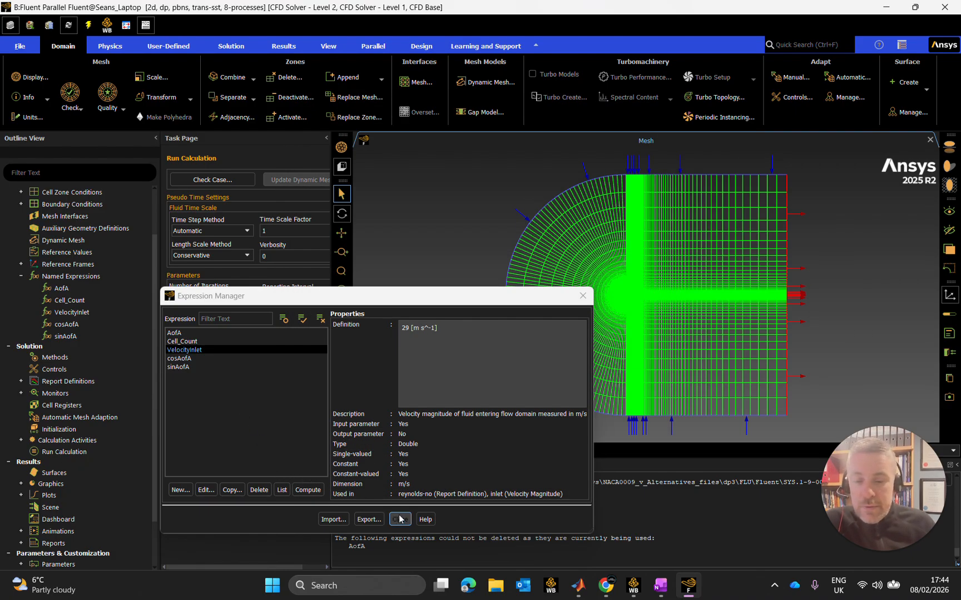
click(399, 520)
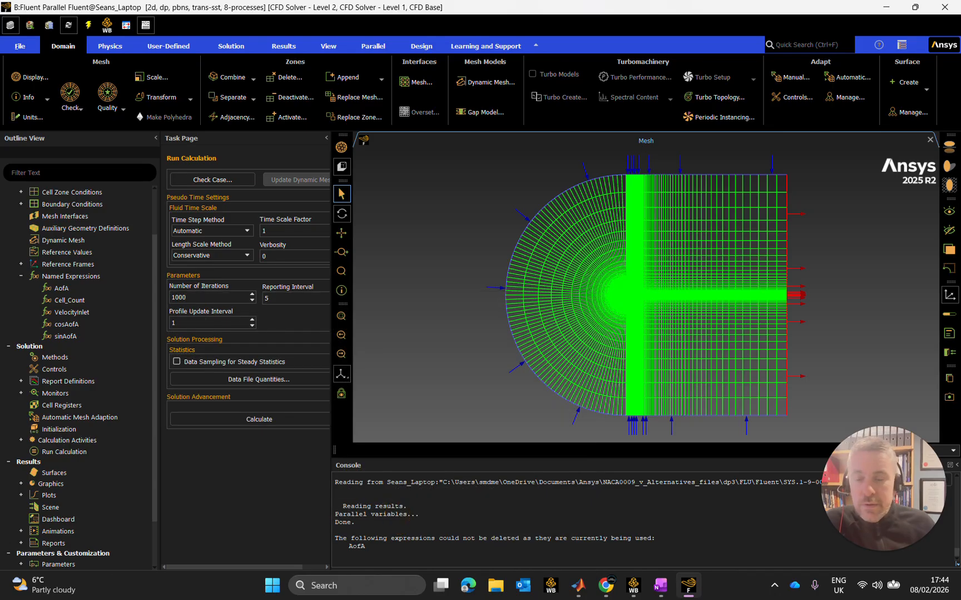
Hold off quitting Fluent and check the definitions and parameter settings of the AofA and VelocityInlet expressions.
click(944, 6)
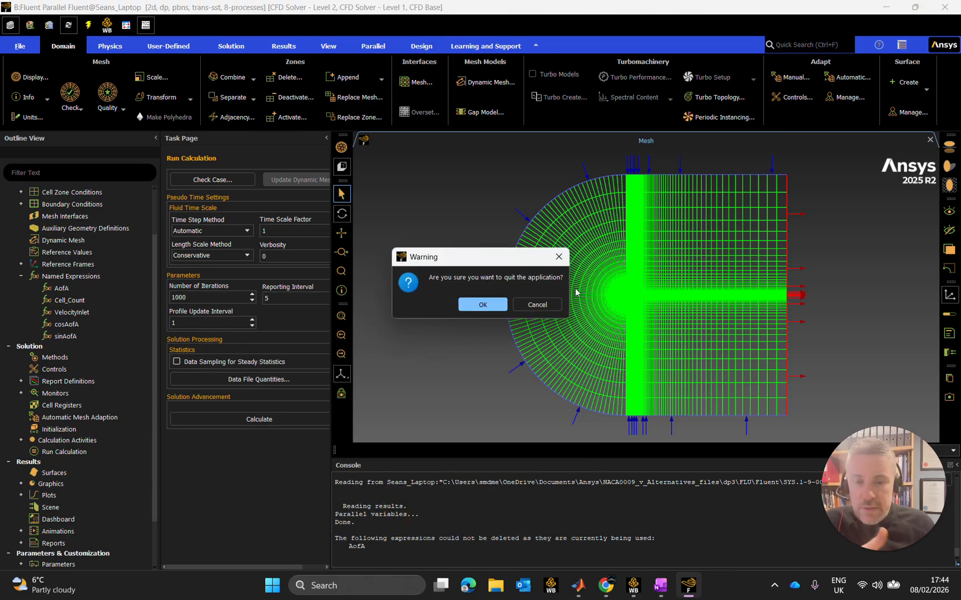
click(540, 305)
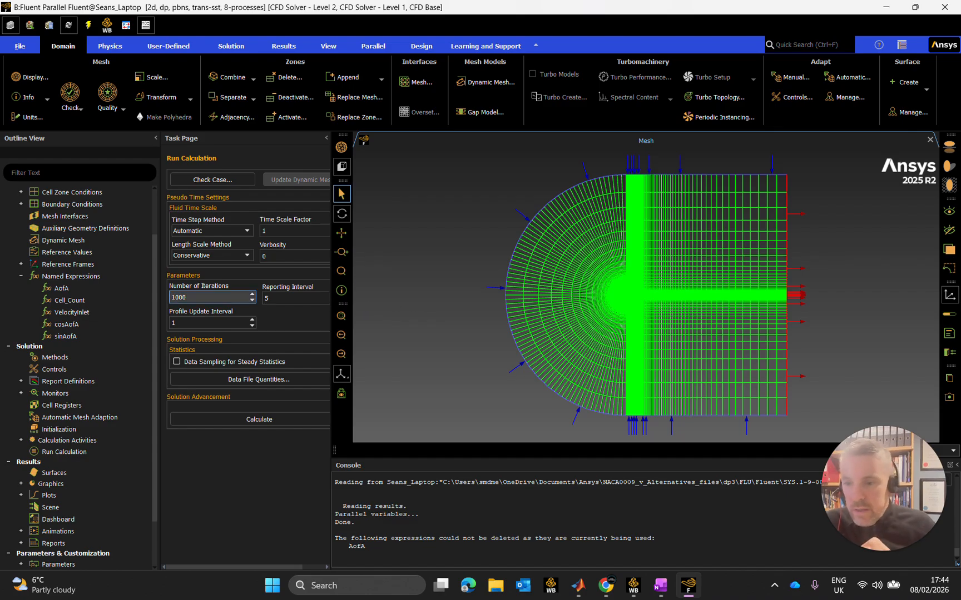
click(67, 290)
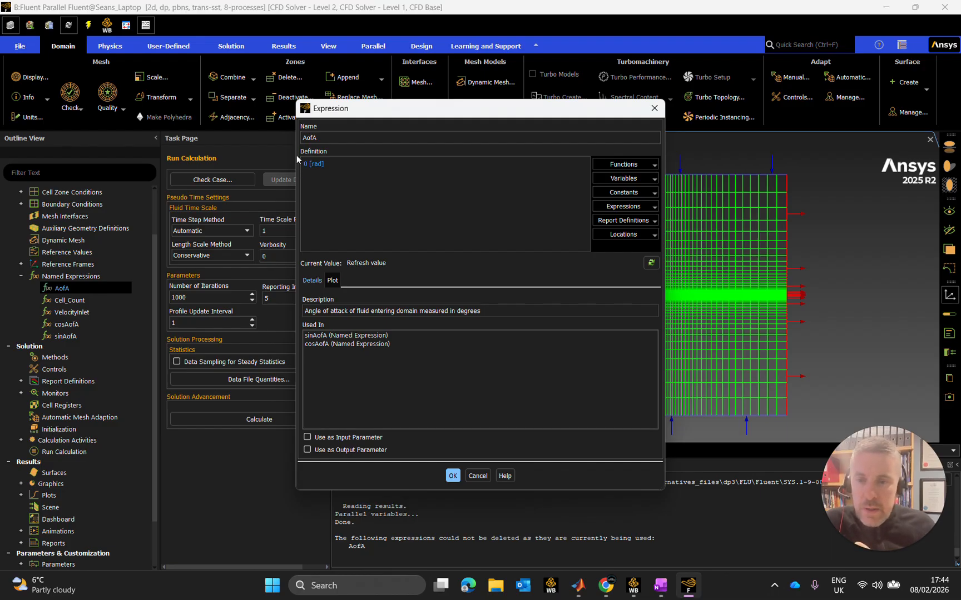
click(654, 108)
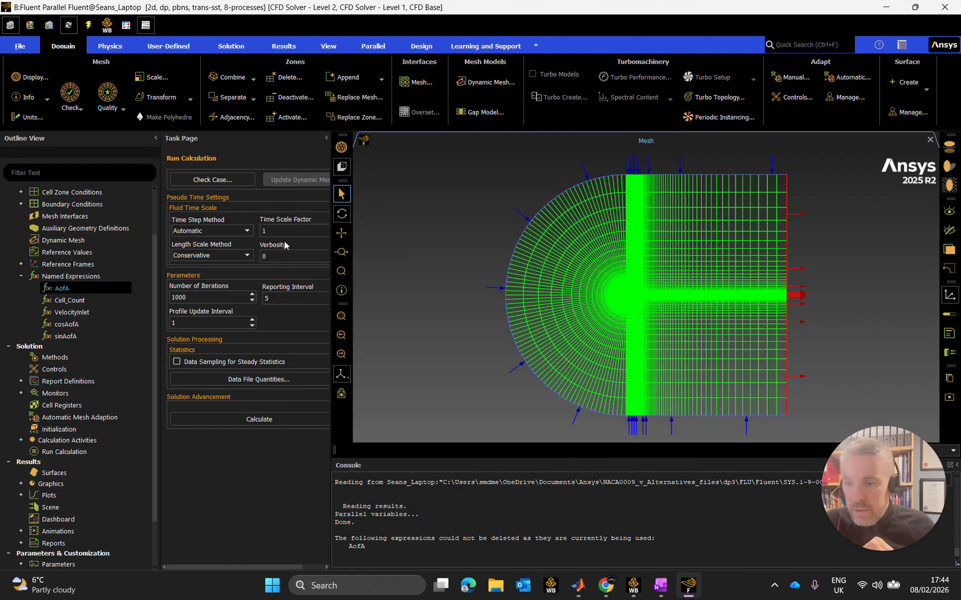
double_click(88, 312)
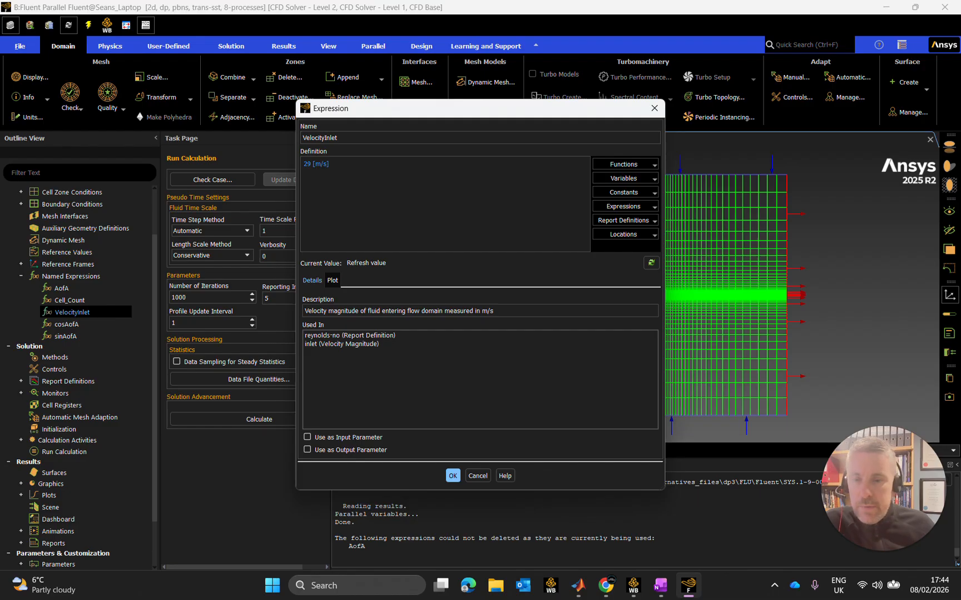
click(452, 476)
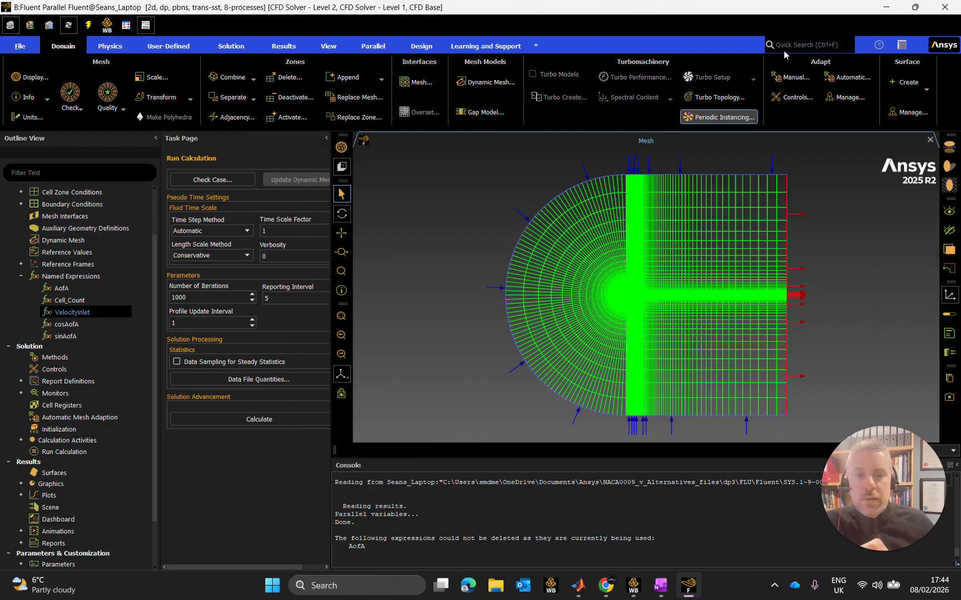
Quit Fluent and use the settings changes for current and future calculations.
click(944, 7)
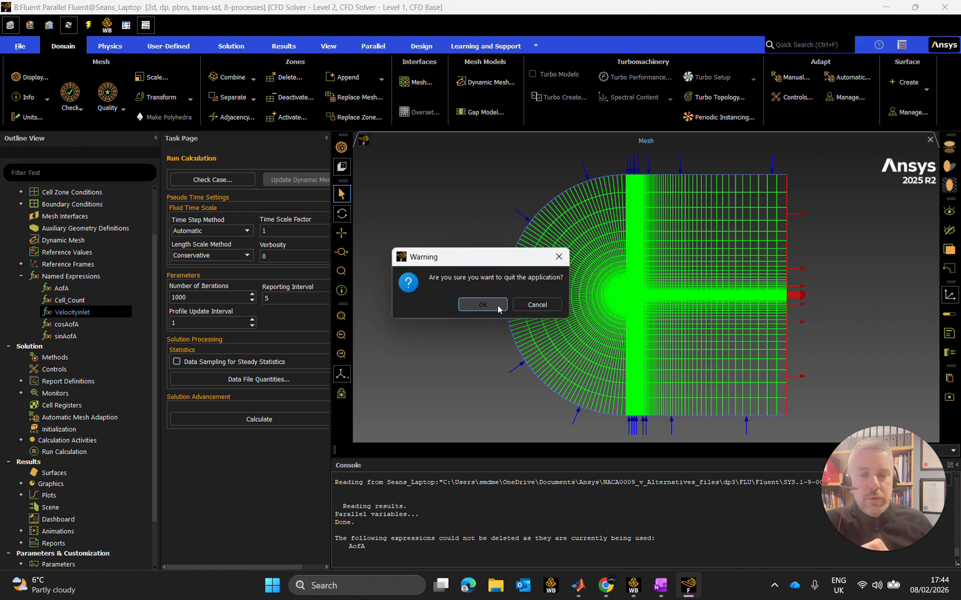
click(496, 303)
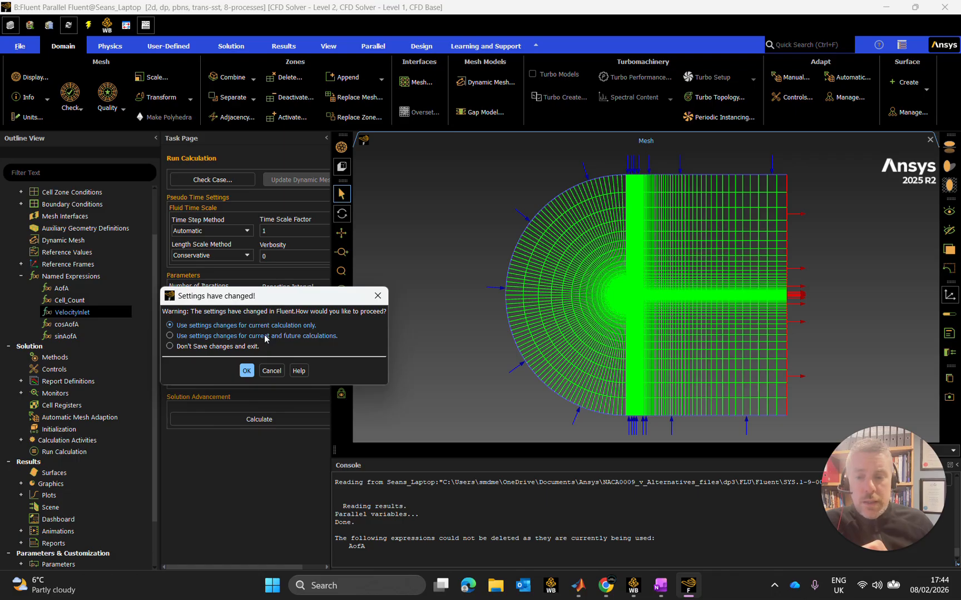
click(265, 337)
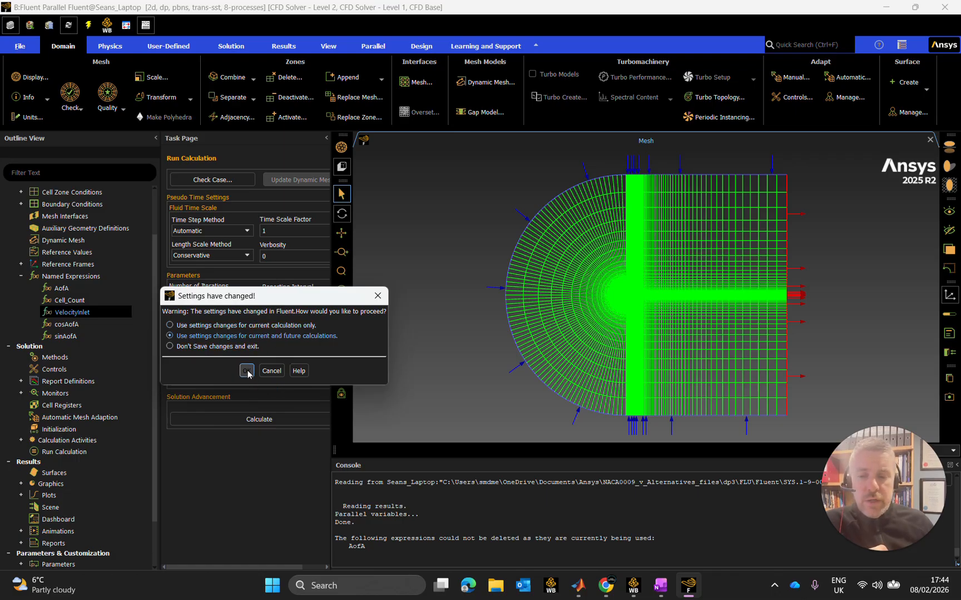
key(Return)
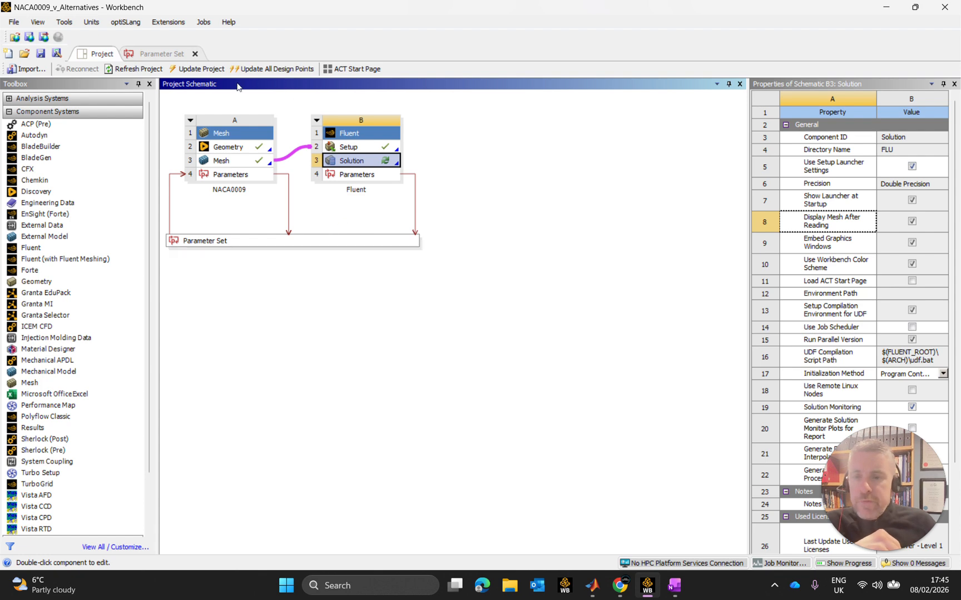
Open the Parameter Set and review the remaining input and output parameters and the design point table.
click(237, 121)
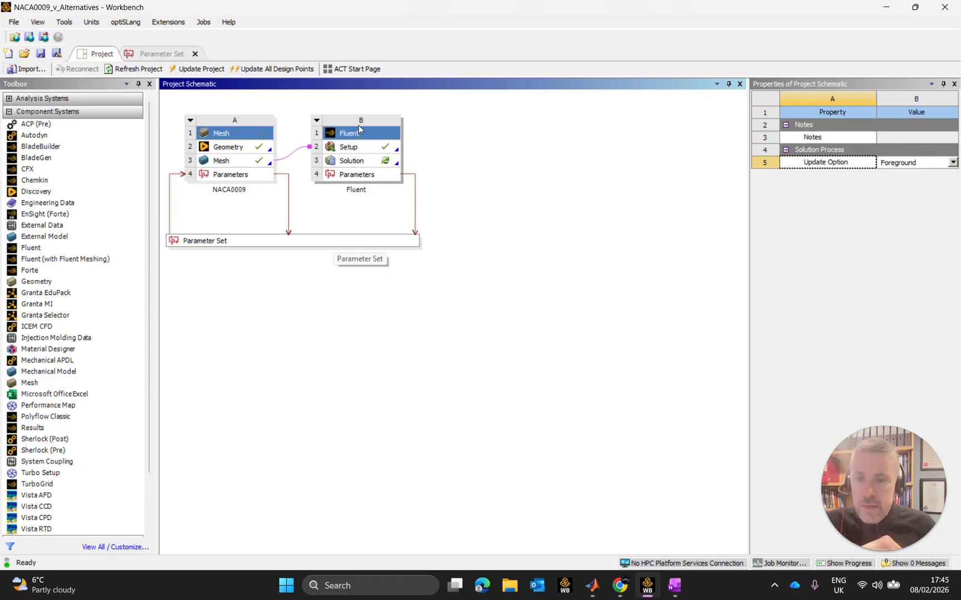
double_click(360, 240)
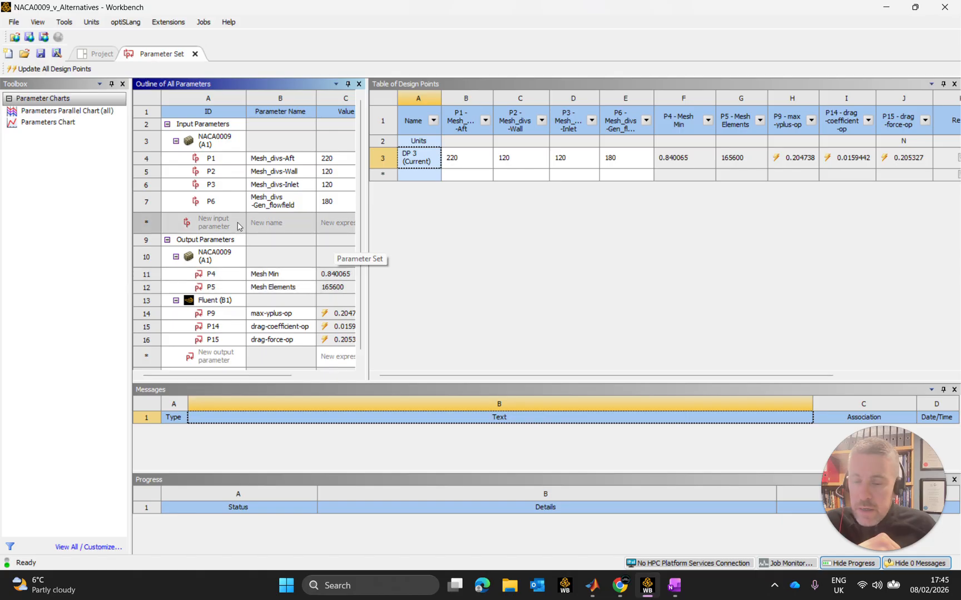
scroll(247, 225, down, 1)
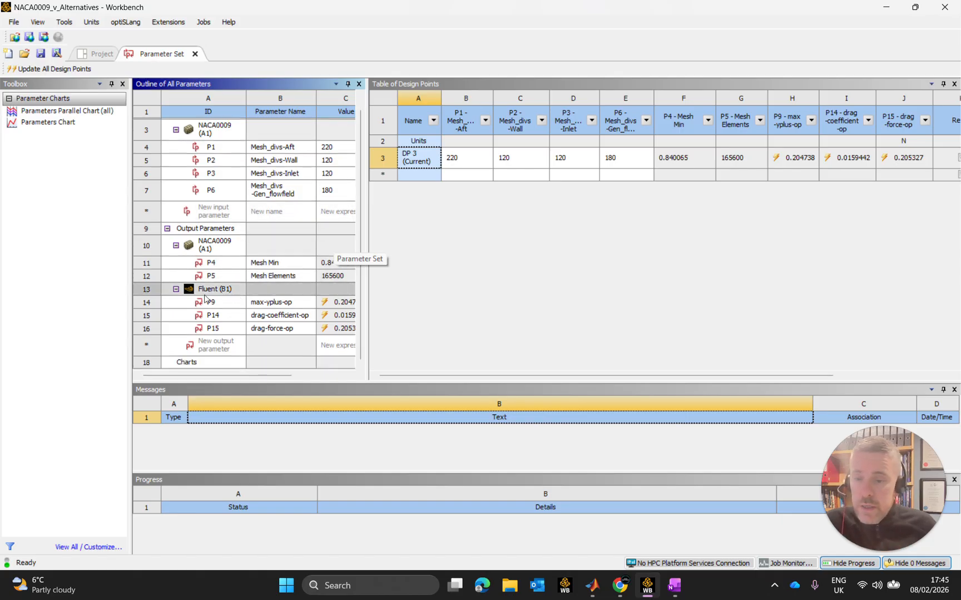
scroll(279, 178, up, 1)
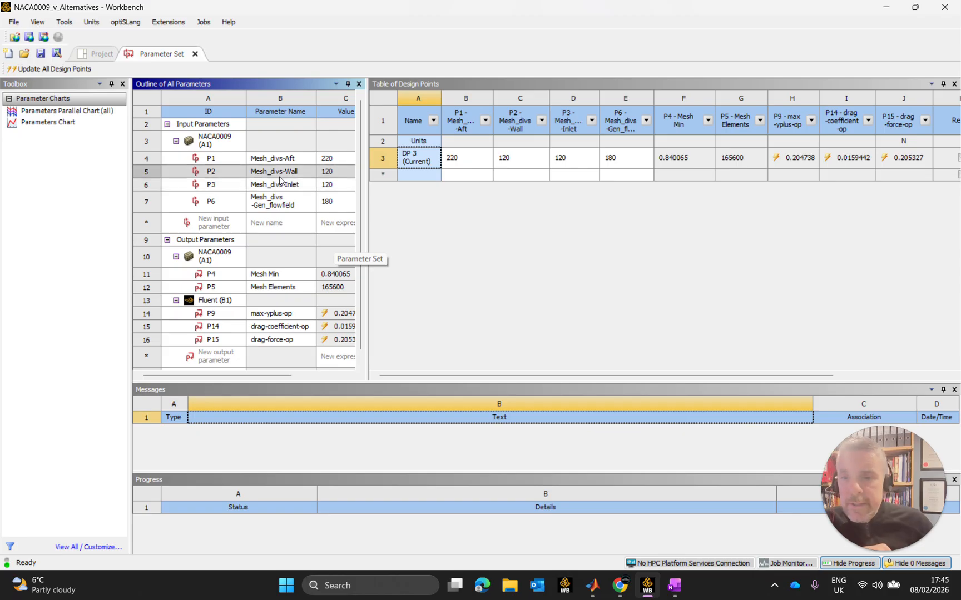
click(283, 163)
click(298, 161)
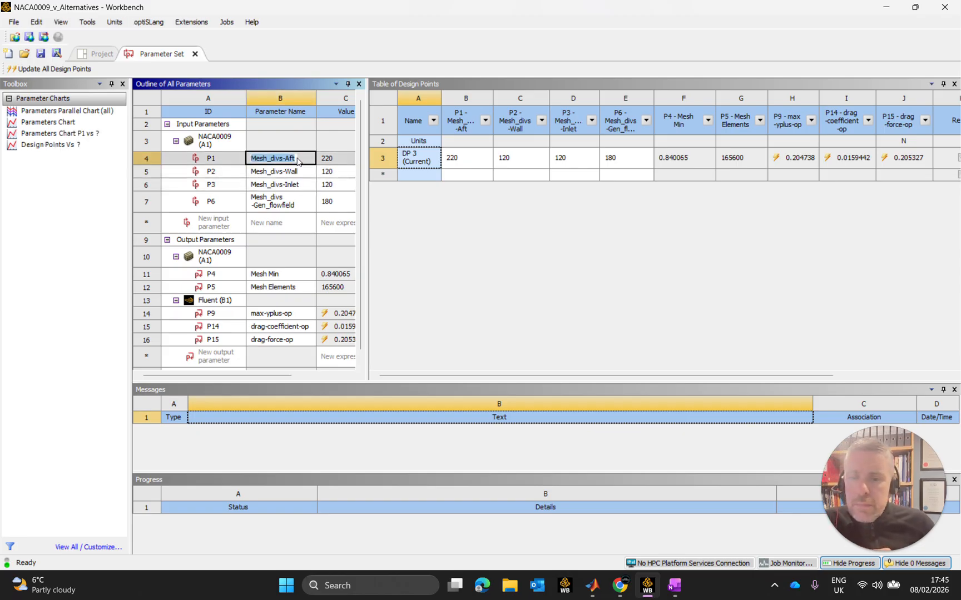
click(494, 241)
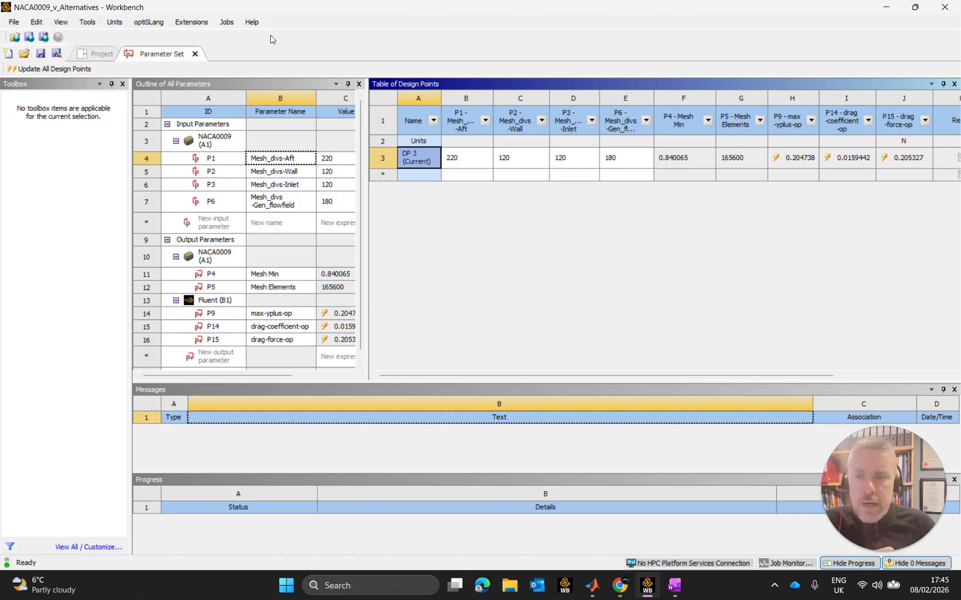
Return to the project schematic and duplicate the NACA0009 Mesh system.
click(95, 54)
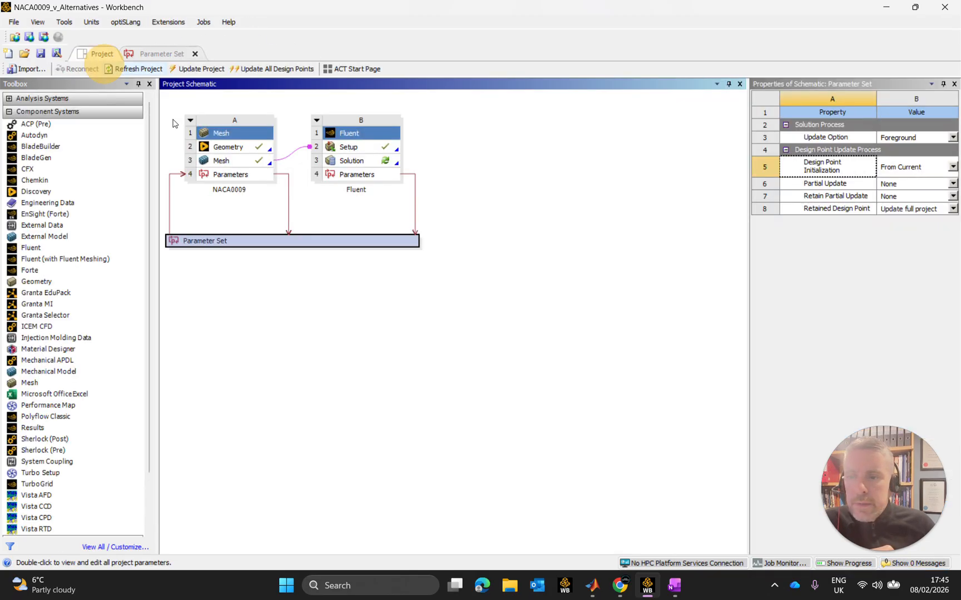
right_click(234, 134)
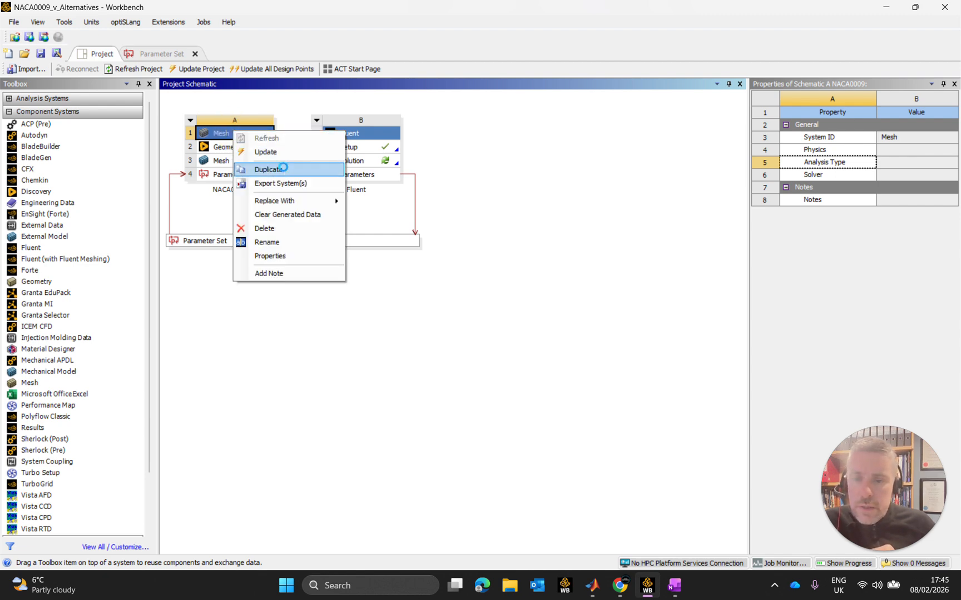
click(269, 170)
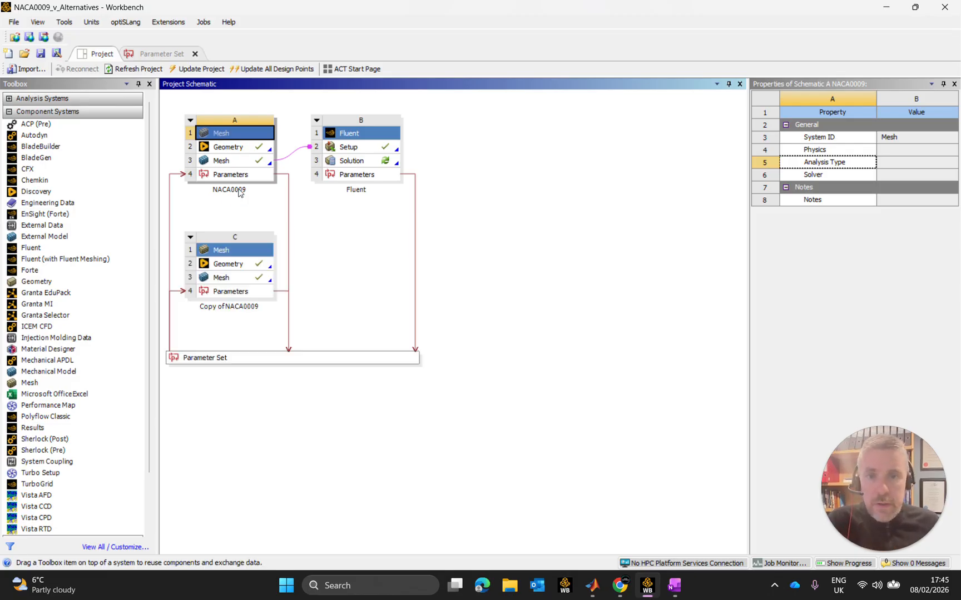
Rename the duplicated Mesh system as NACA0012.
click(235, 313)
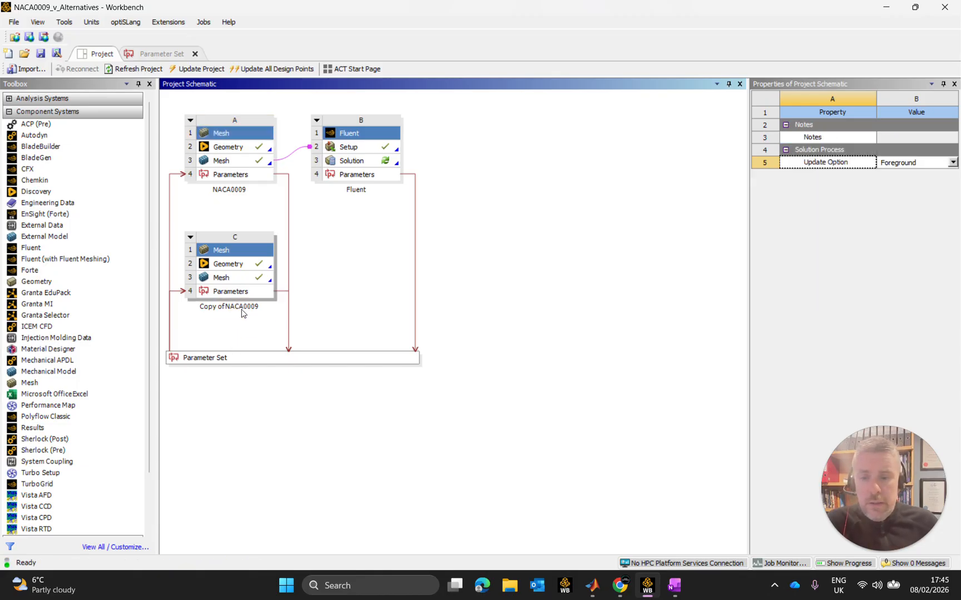
double_click(235, 308)
click(238, 316)
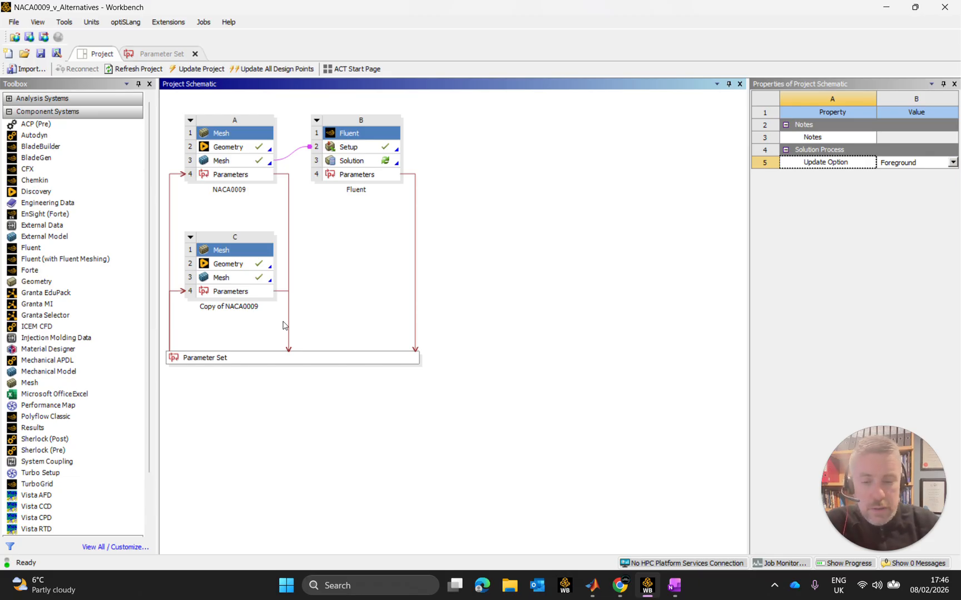
key(BackSpace)
key(BackSpace)
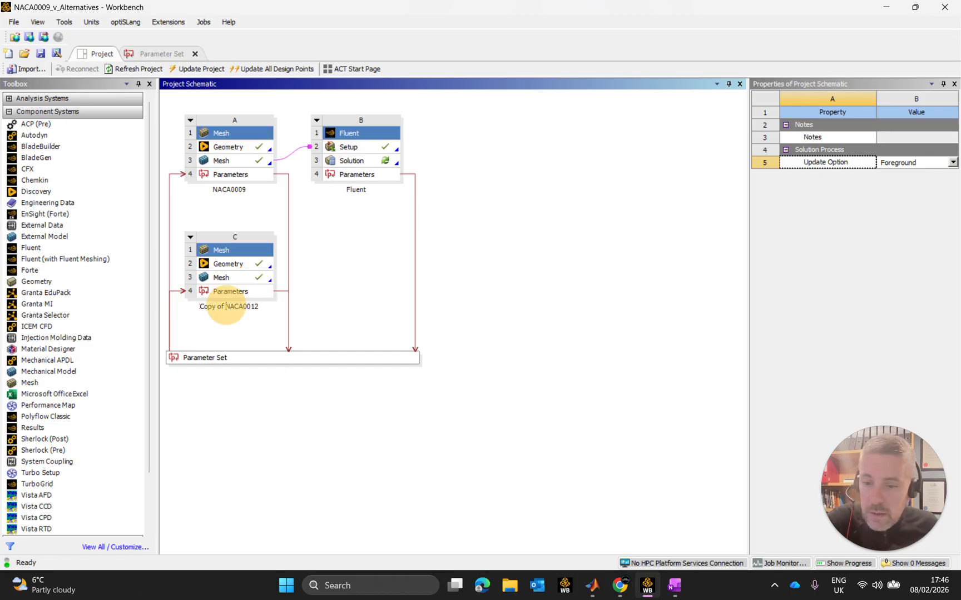
key(Left)
key(Left)
key(Left)
key(Left)
key(Left)
key(Left)
key(Left)
key(Left)
key(BackSpace)
key(BackSpace)
key(BackSpace)
key(BackSpace)
key(BackSpace)
key(BackSpace)
key(BackSpace)
key(BackSpace)
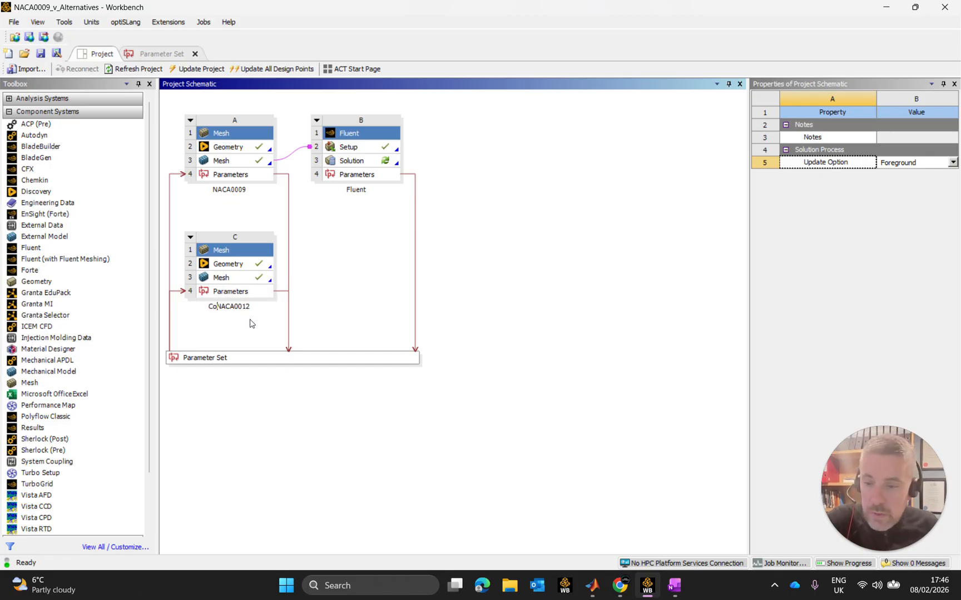
key(Return)
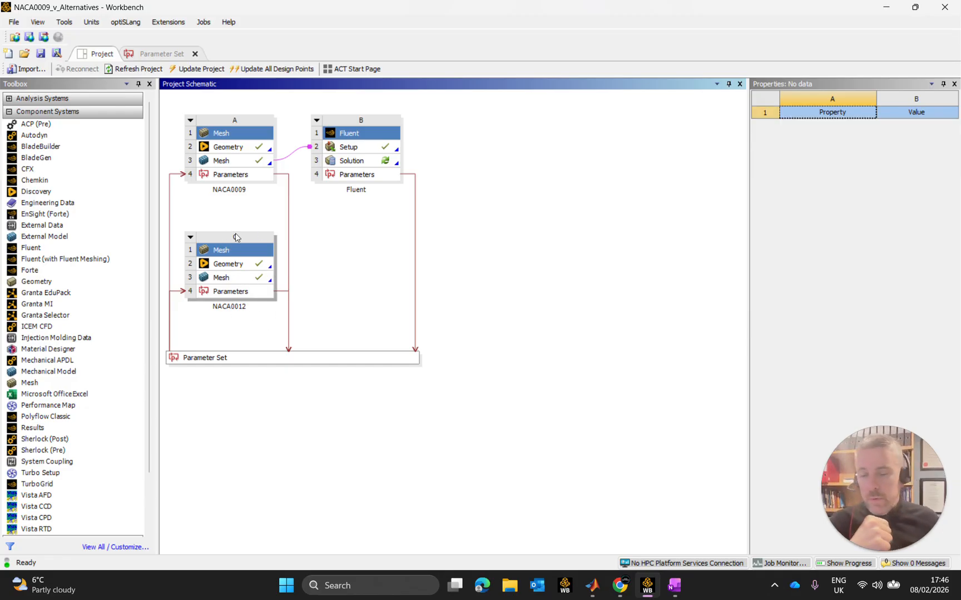
In the Parameter Set, rename the NACA0009 input parameter P1 as Mesh_divs-Aft-NACA0009.
click(244, 264)
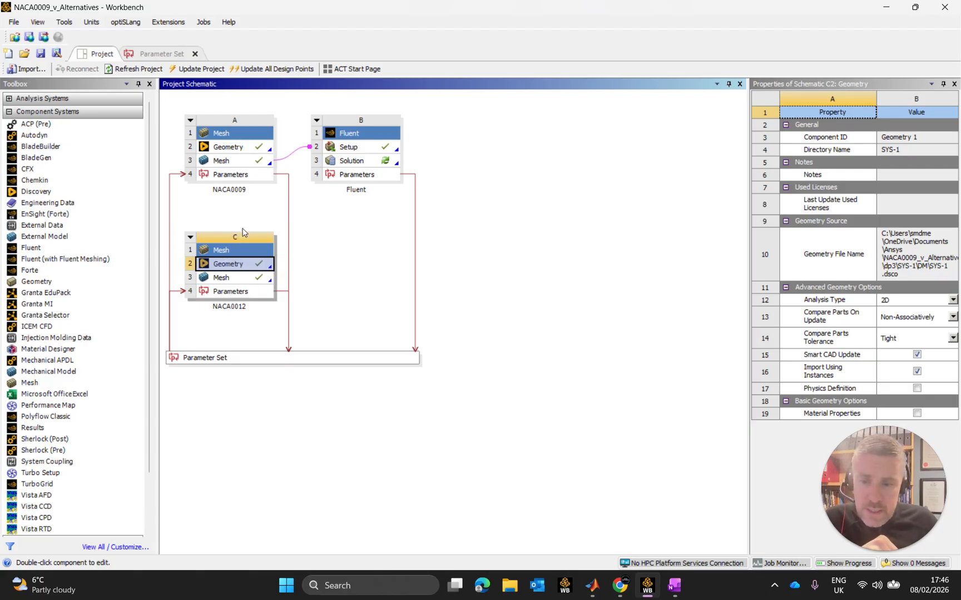
click(162, 54)
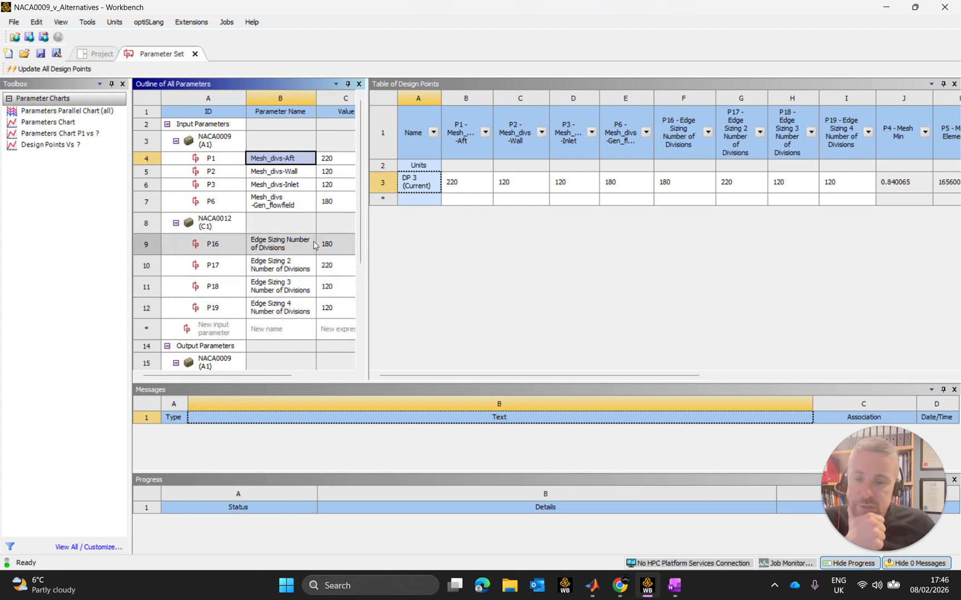
click(295, 159)
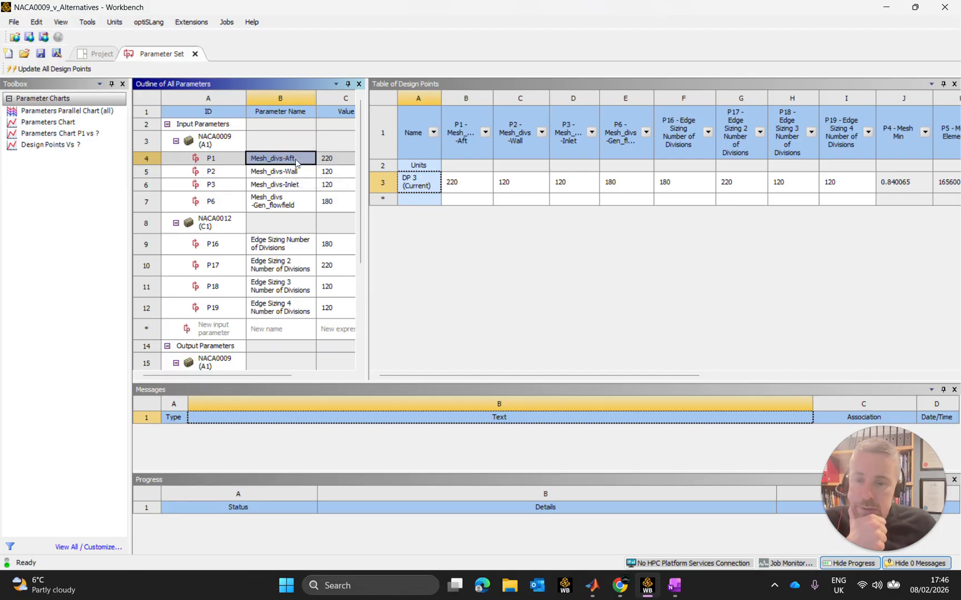
key(Right)
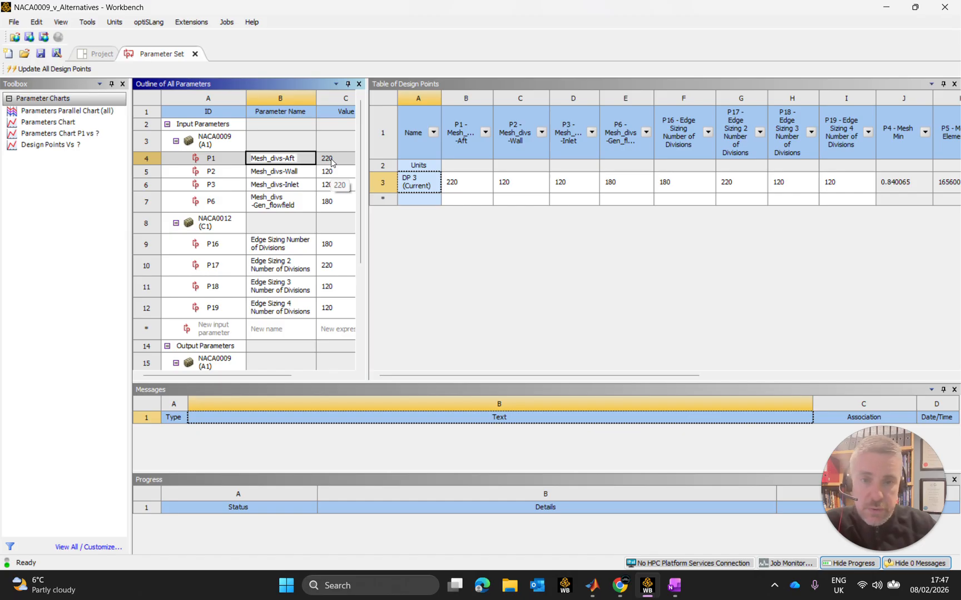
text(-)
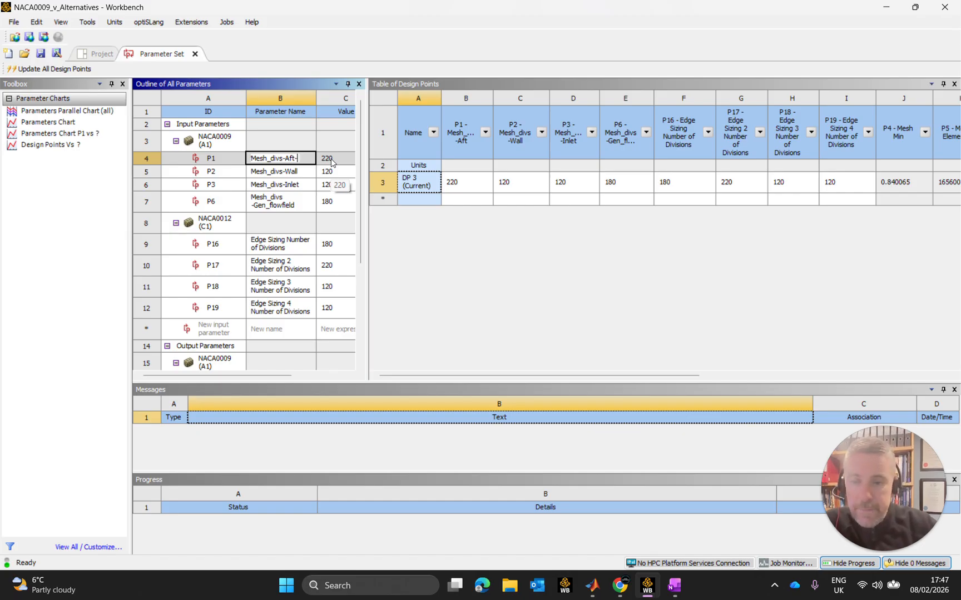
text(N)
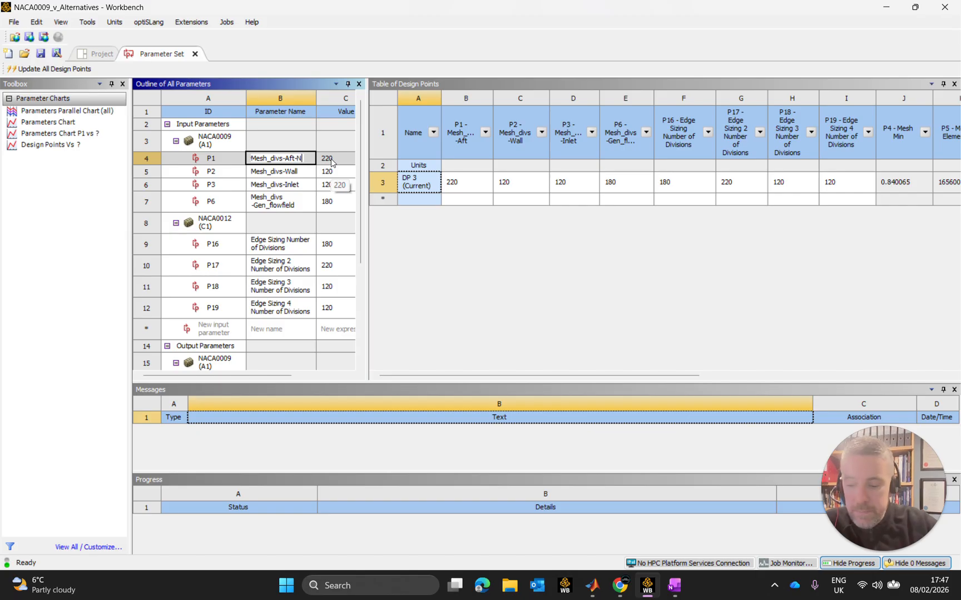
text(ACA0009)
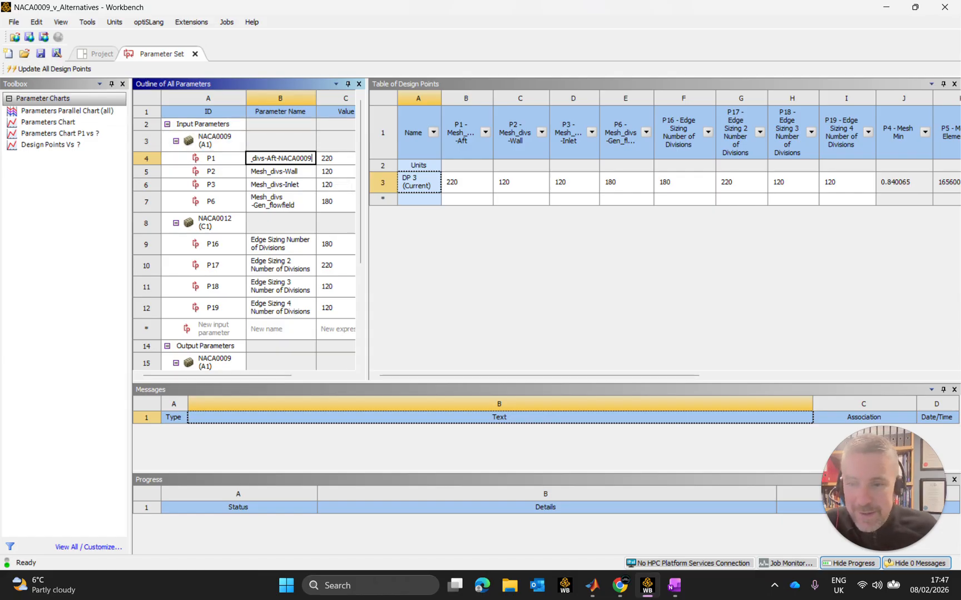
drag(278, 159, 312, 162)
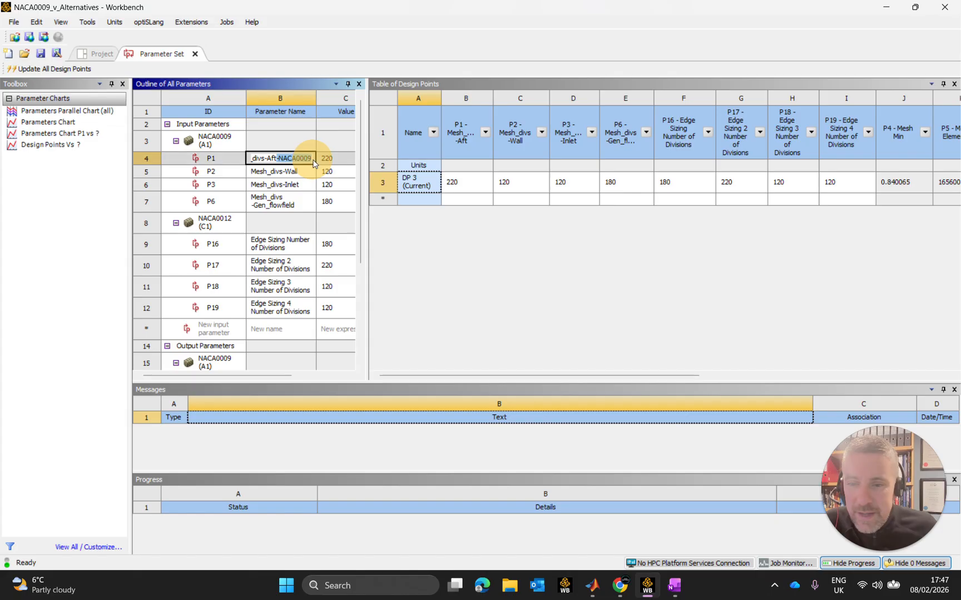
key(Return)
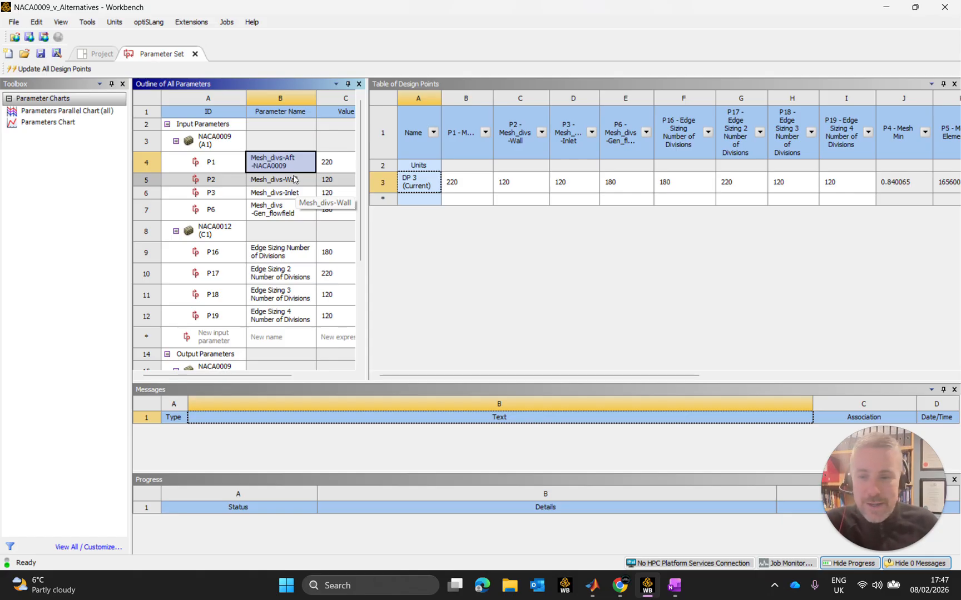
Rename the NACA0009 input parameter P2 as Mesh_divs-Aft-NACA0009.
click(307, 184)
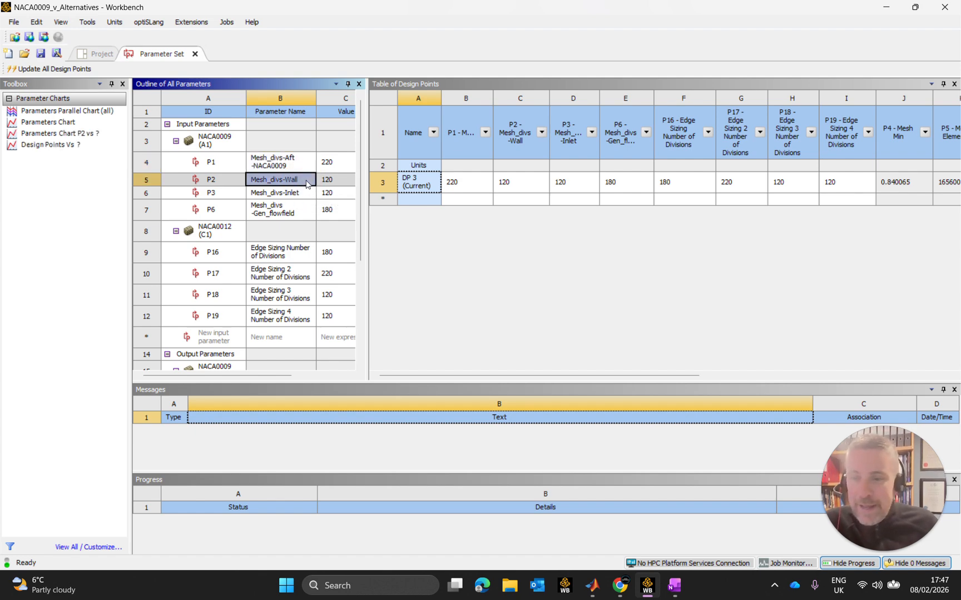
click(307, 184)
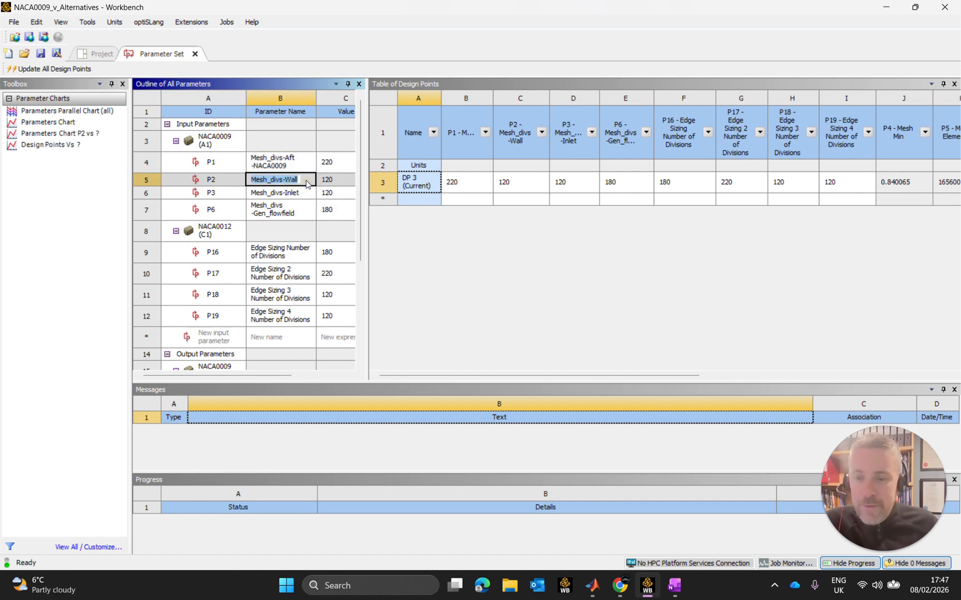
text(-)
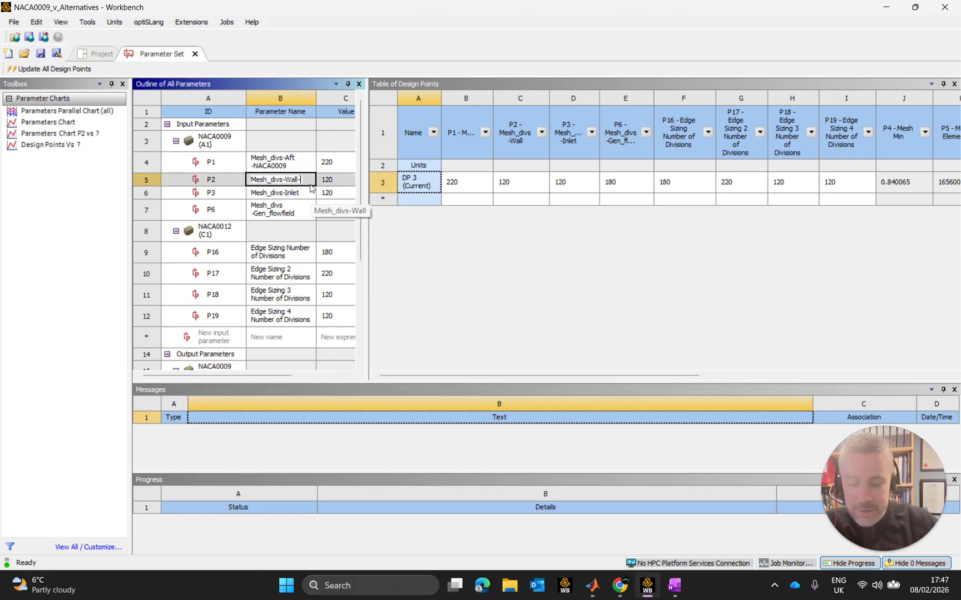
text(Mesh_divs-Aft-NACA0009)
click(301, 204)
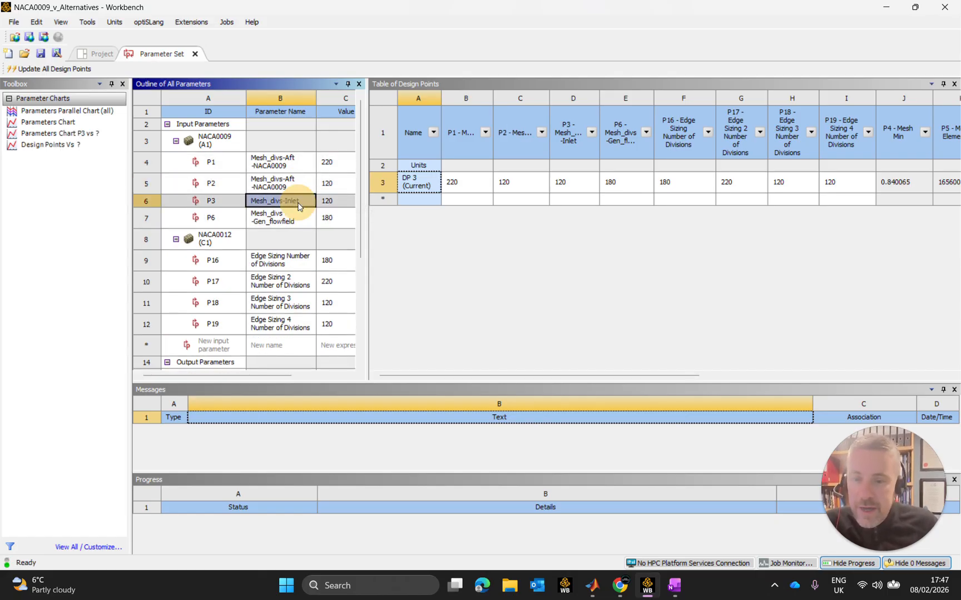
Rename the NACA0009 input parameter P3 as Mesh_divs-Inlet-NACA0009 and copy its airfoil suffix.
click(300, 203)
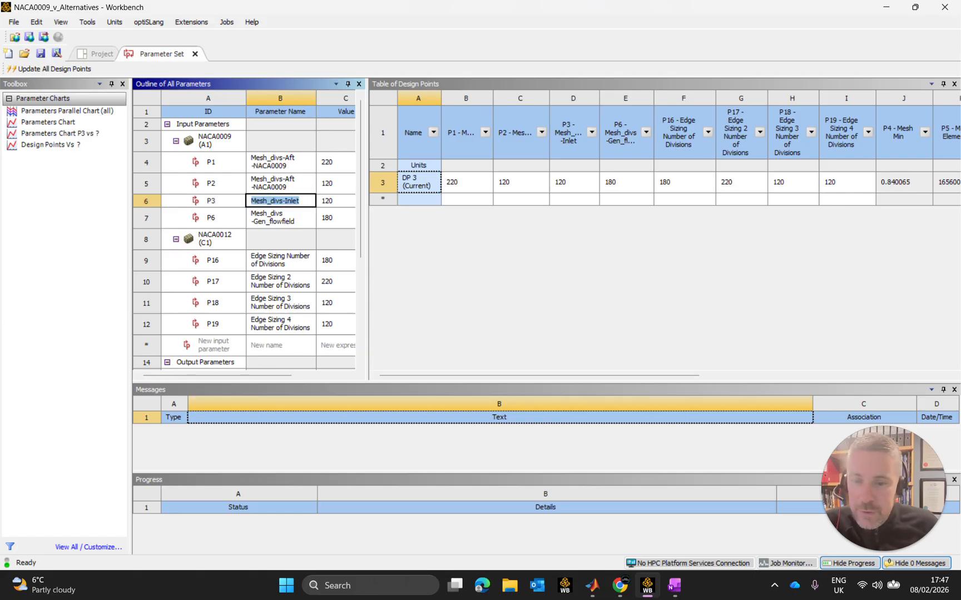
key(ctrl+a)
click(300, 200)
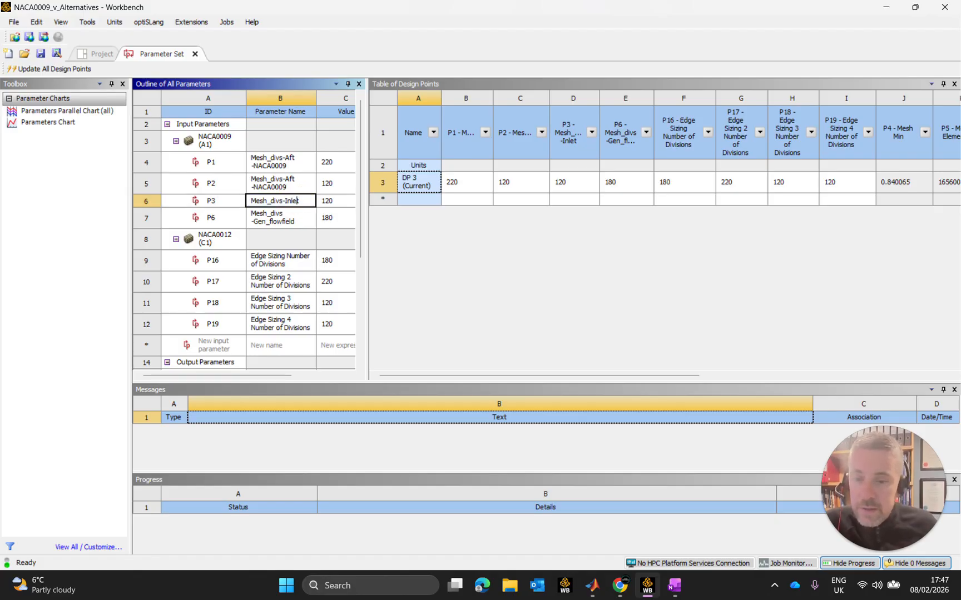
click(299, 200)
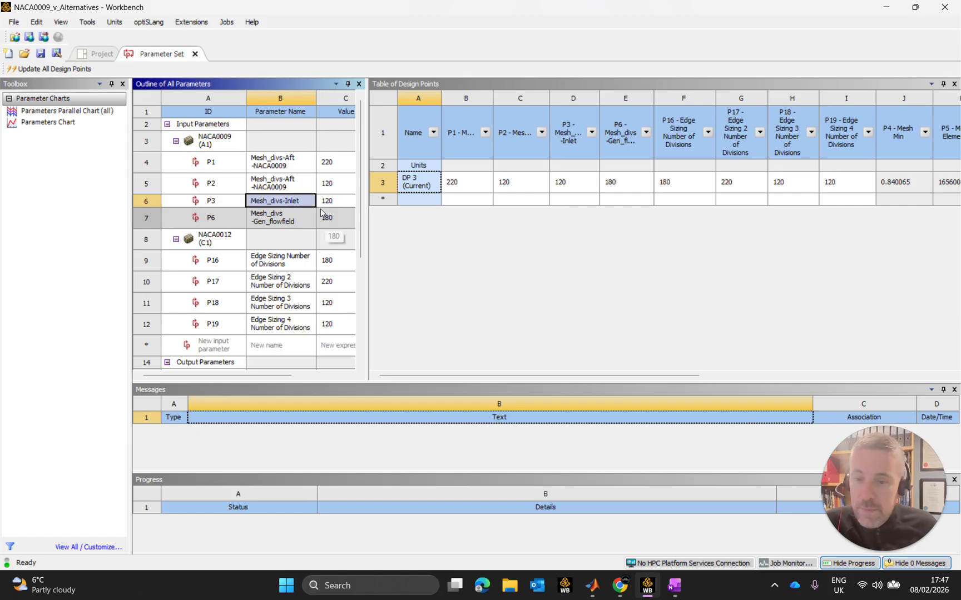
double_click(300, 200)
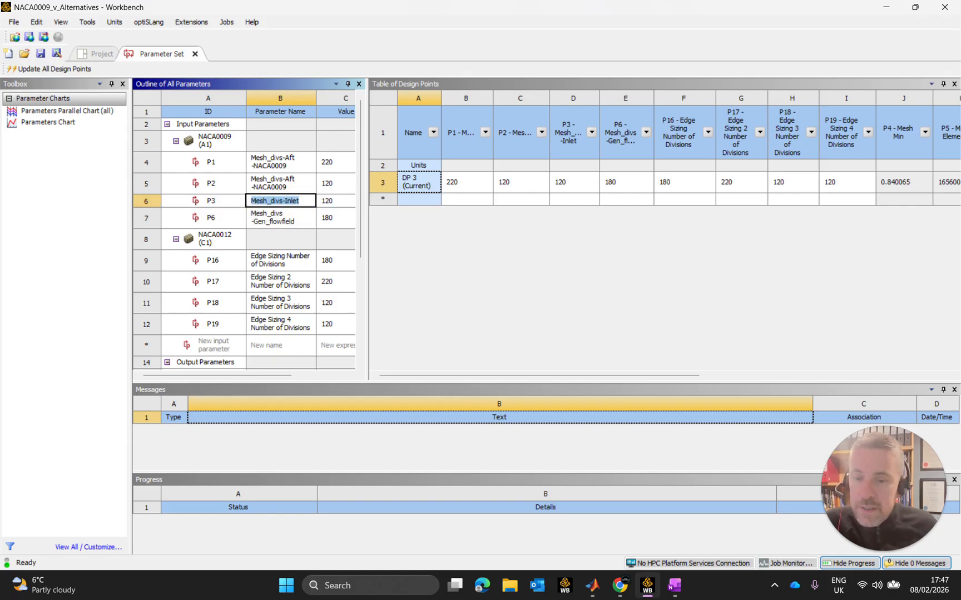
click(310, 205)
text(-)
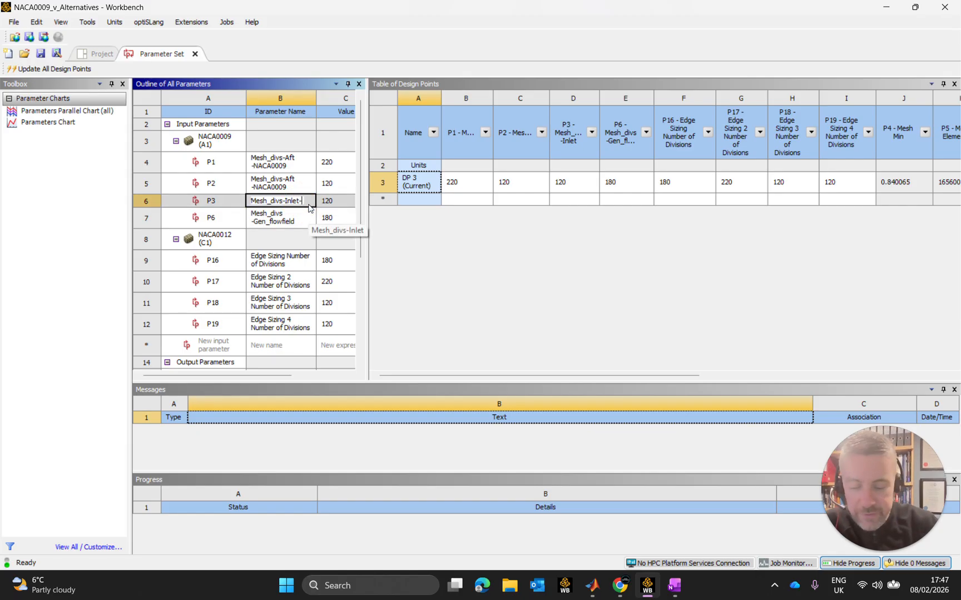
text(NA)
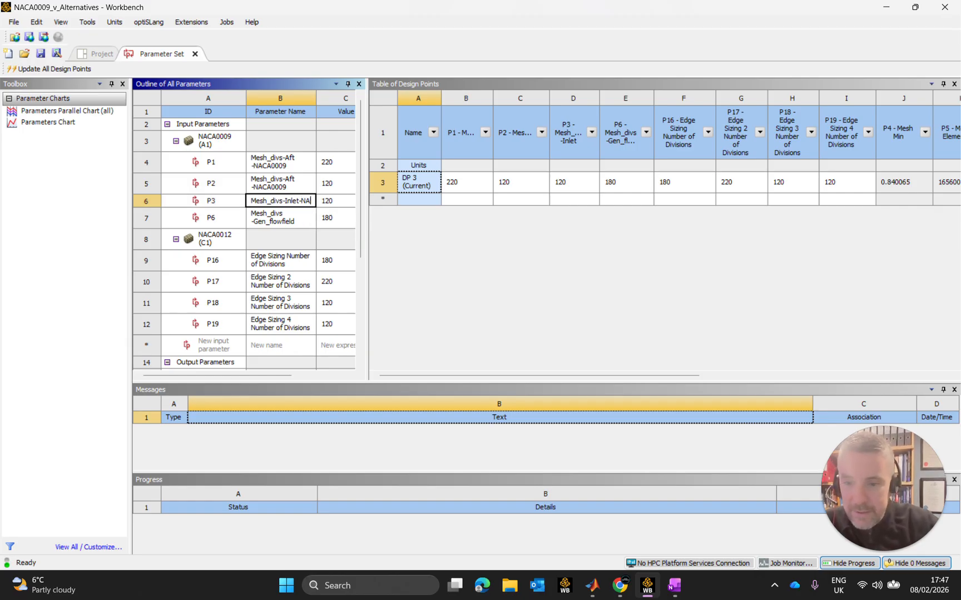
text(CA0009)
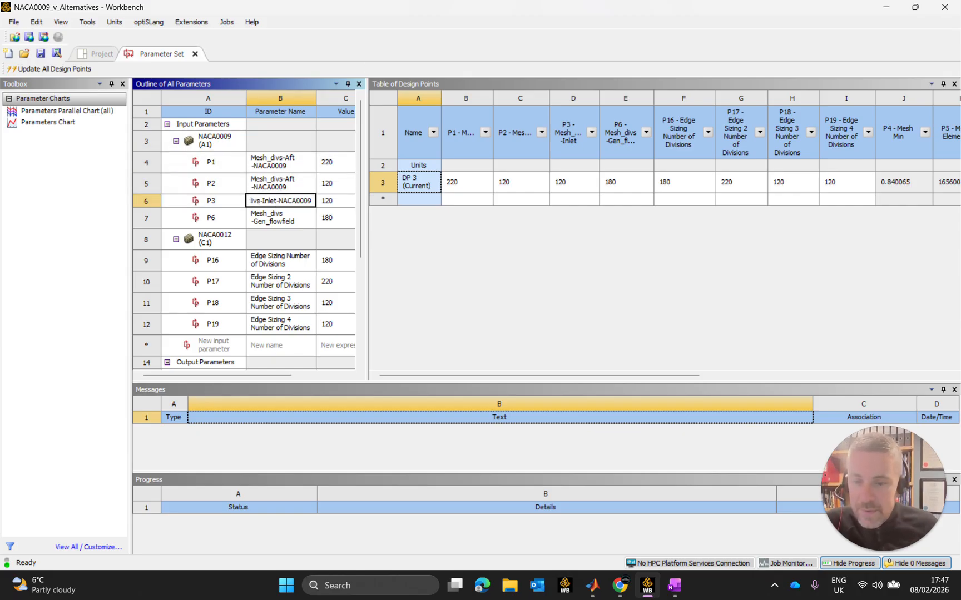
drag(276, 201, 307, 202)
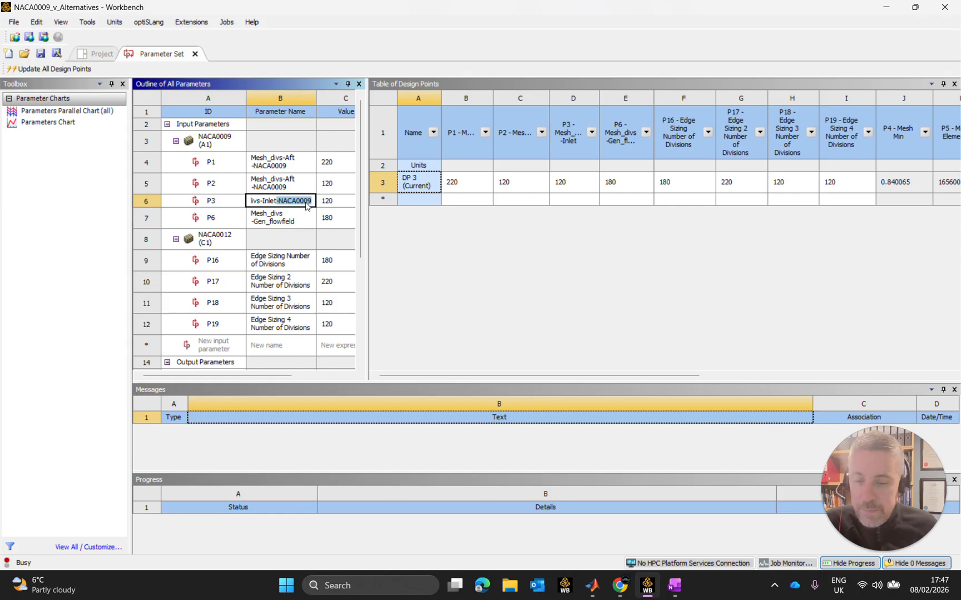
key(Return)
Rename the NACA0009 input parameter P6 as Mesh_divs-Inlet-NACA0009.
click(304, 232)
click(304, 232)
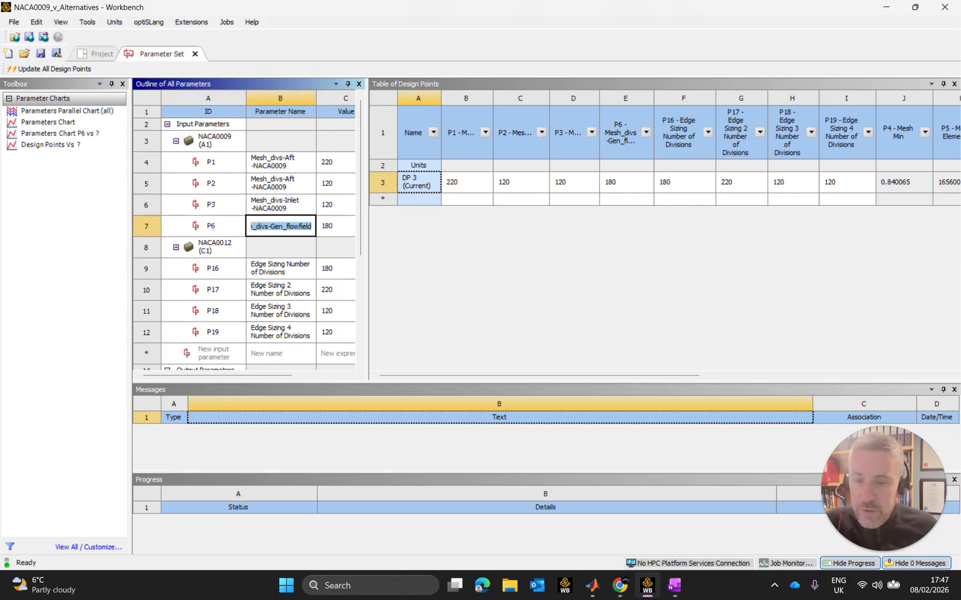
key(End)
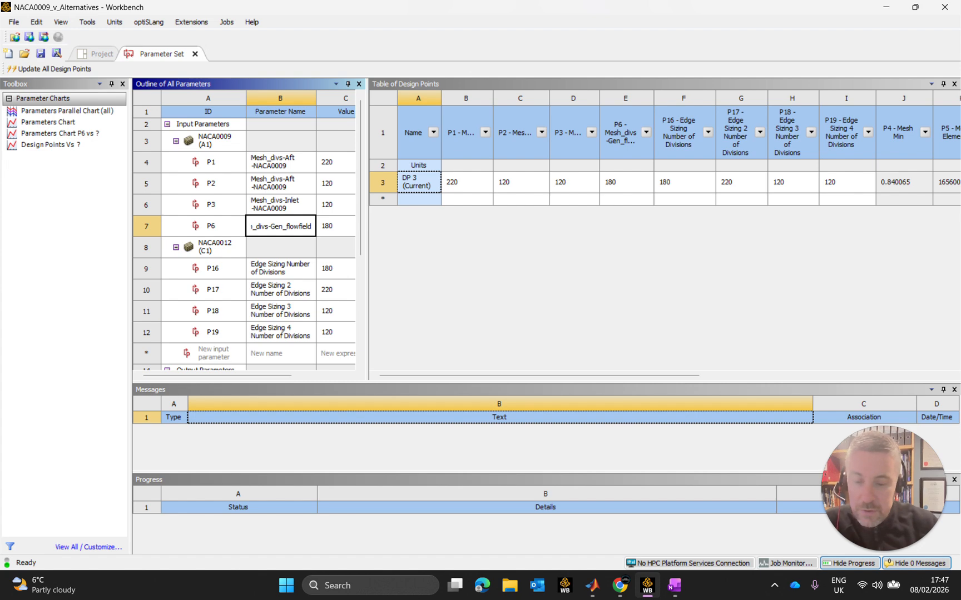
text(Mesh_divs-Inlet-NACA0009)
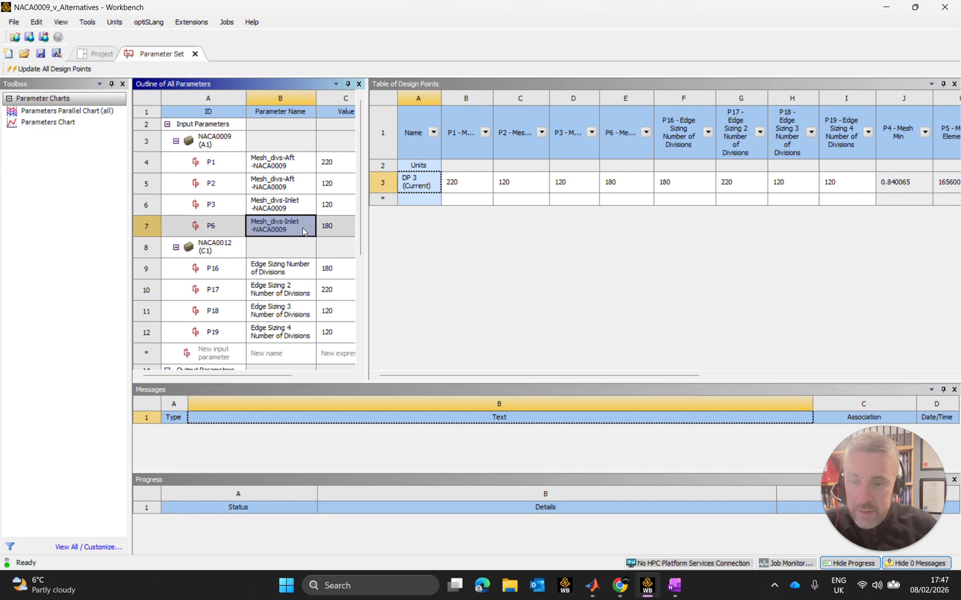
click(296, 273)
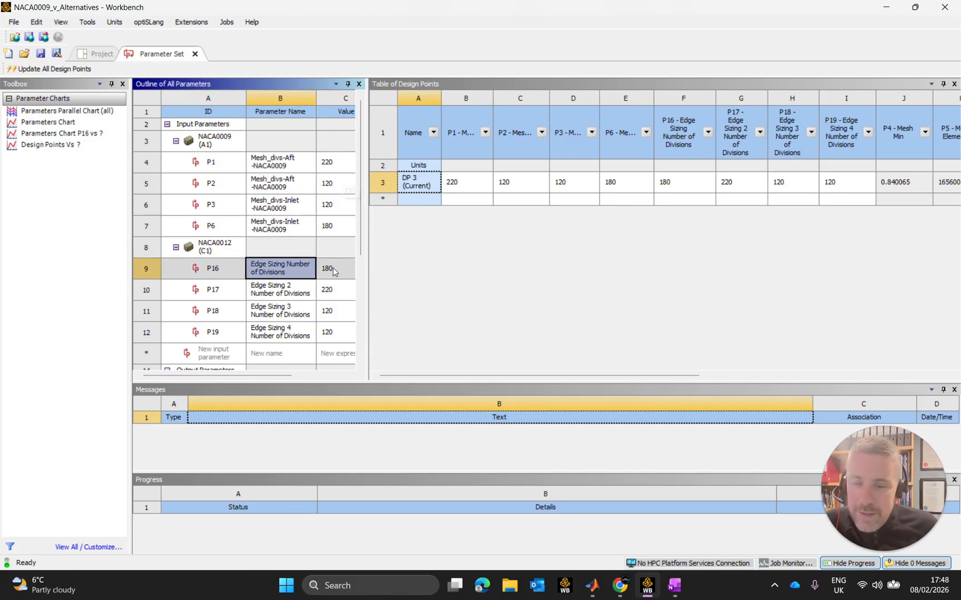
Reuse the P6 name for the NACA0012 input parameter P16, changing the airfoil suffix to make it Mesh_divs-Inlet-NACA0012.
double_click(300, 225)
key(ctrl+c)
key(Return)
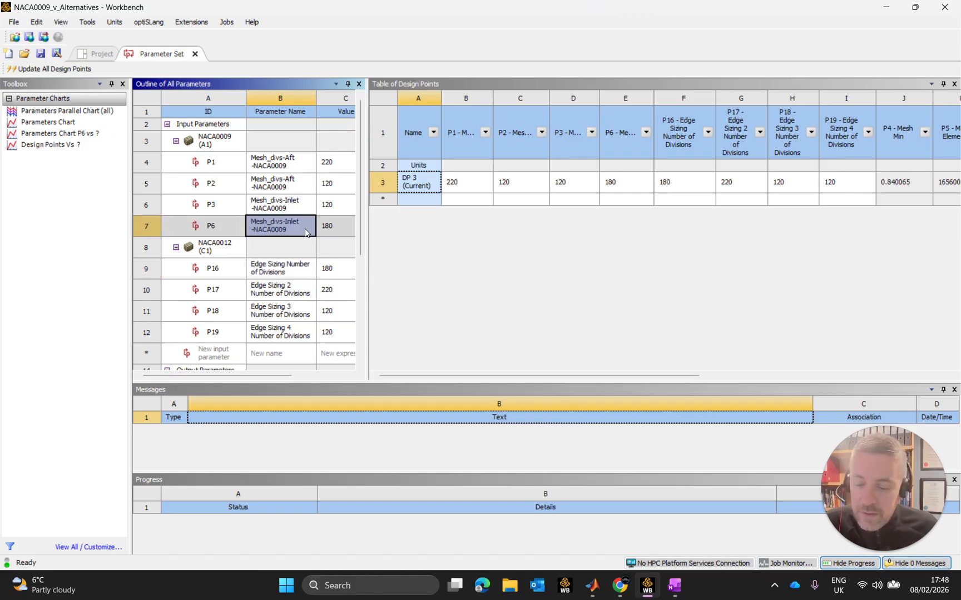
double_click(295, 276)
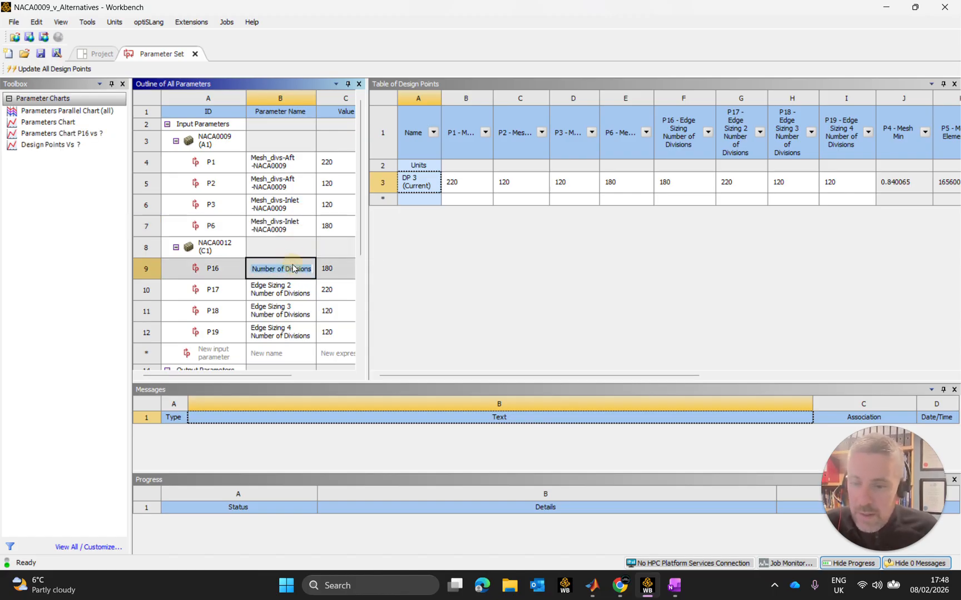
key(ctrl+v)
key(Return)
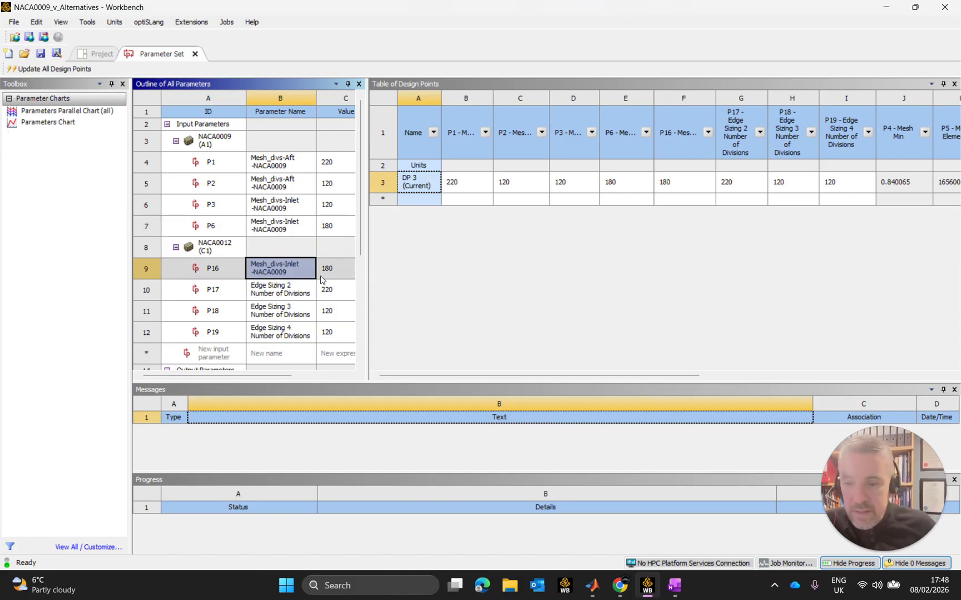
double_click(291, 273)
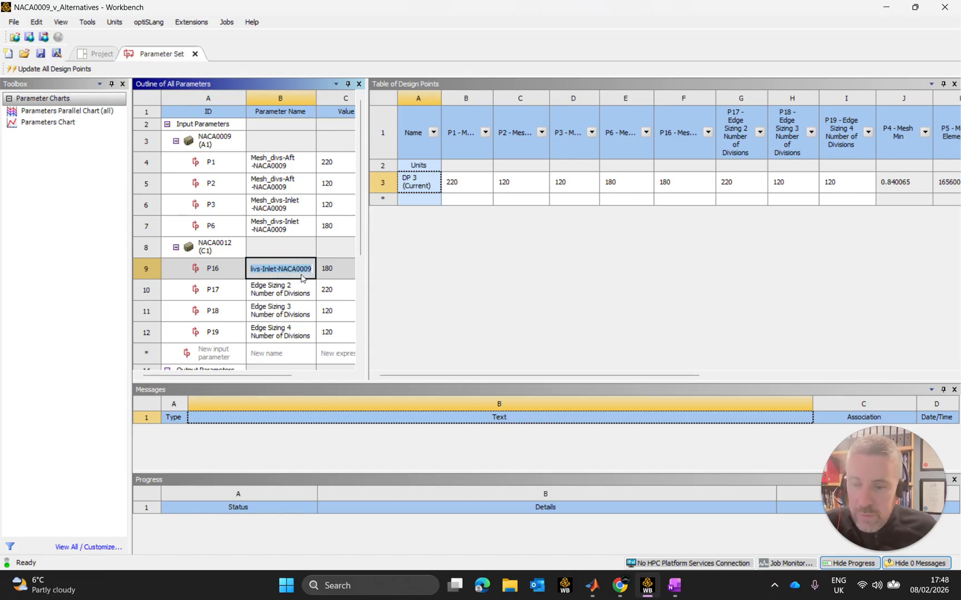
drag(285, 270, 308, 271)
click(303, 270)
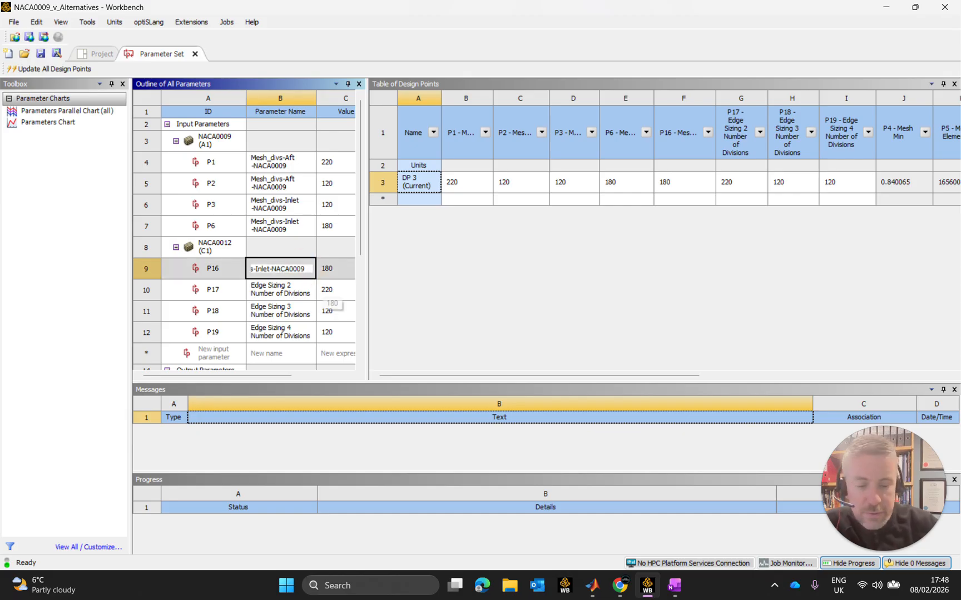
key(BackSpace)
key(BackSpace)
text(12)
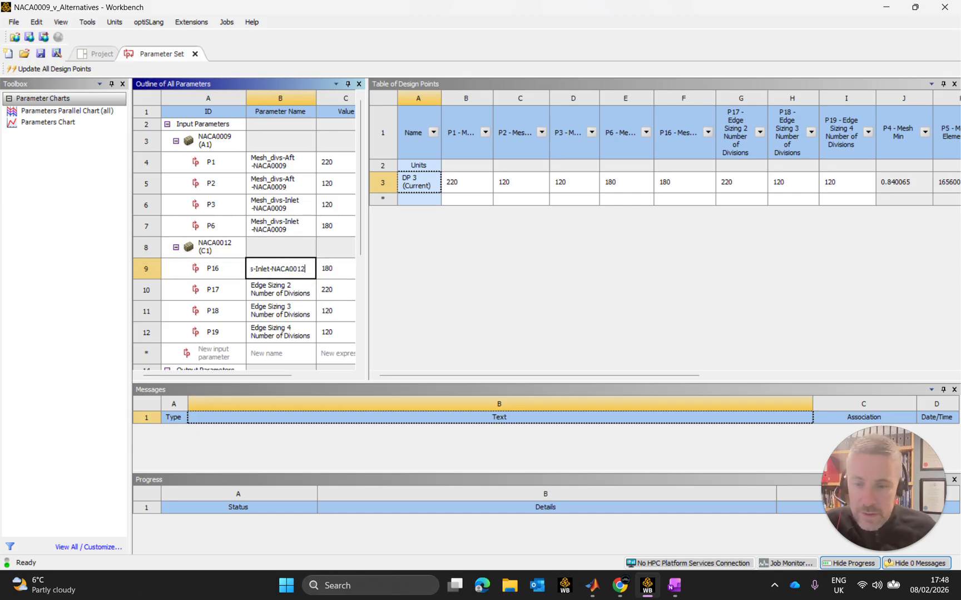
click(225, 268)
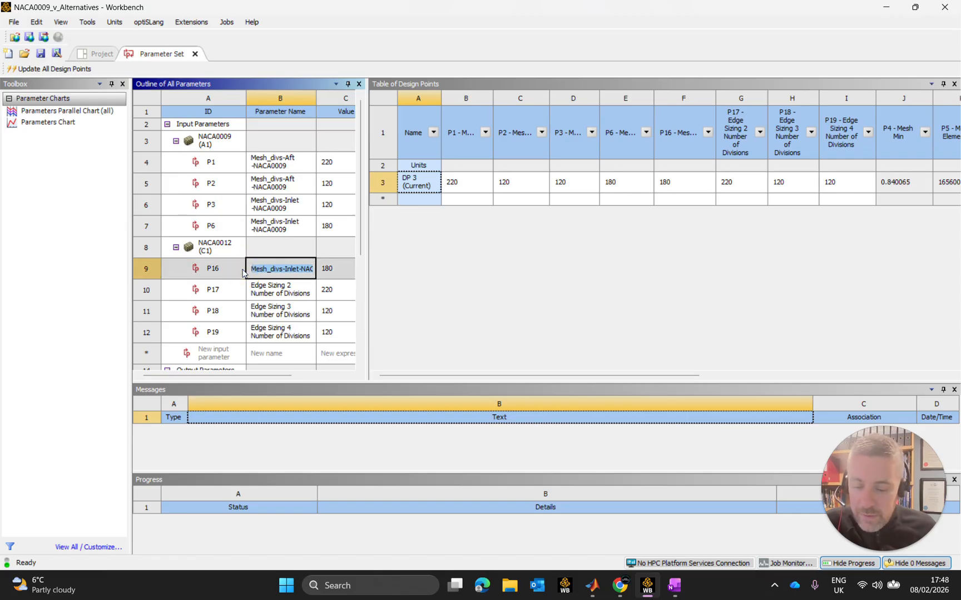
click(267, 296)
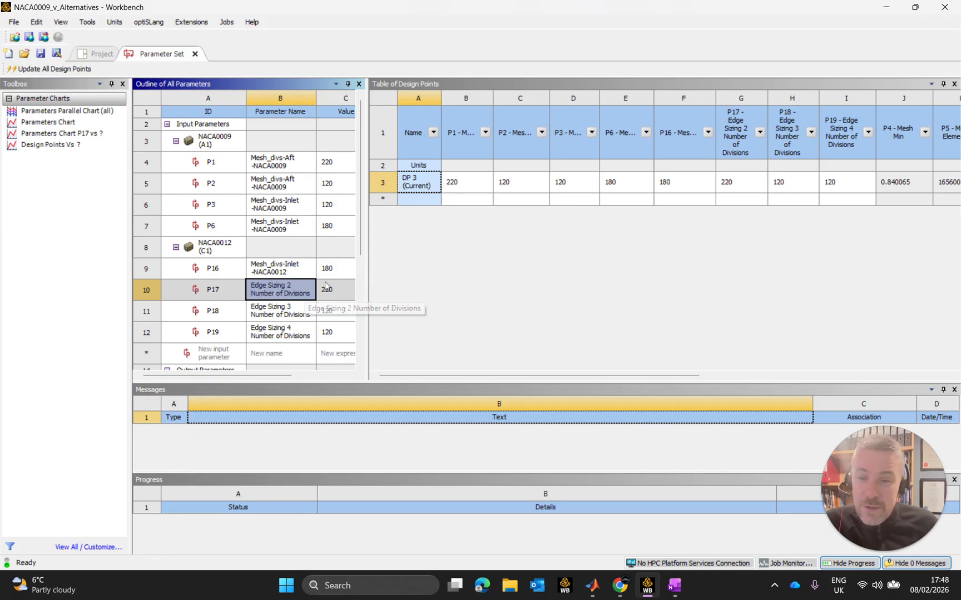
Copy the P1 name to the NACA0012 input parameter P17 and change it to Mesh_divs-Aft-NACA0012.
click(288, 167)
click(289, 166)
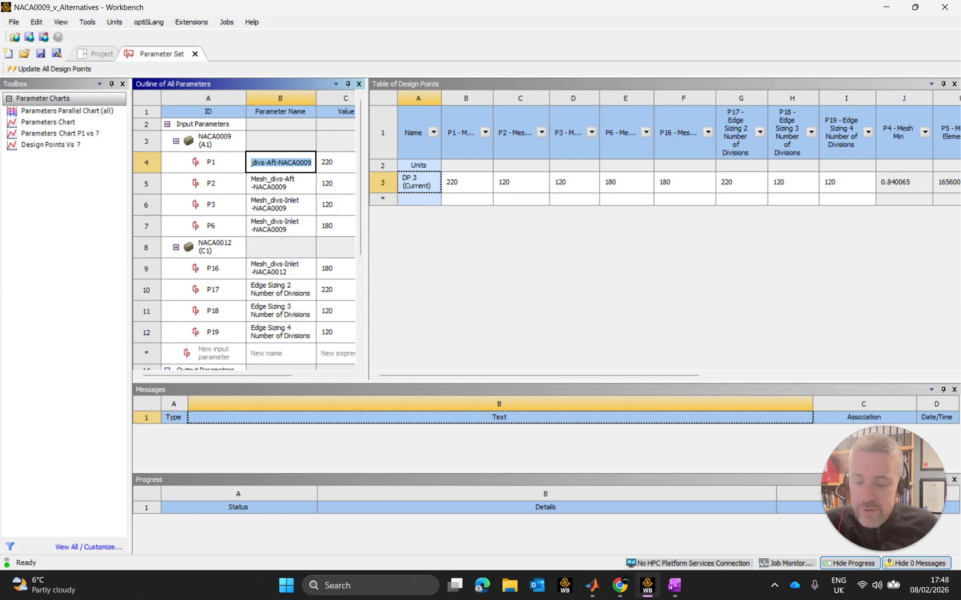
click(294, 292)
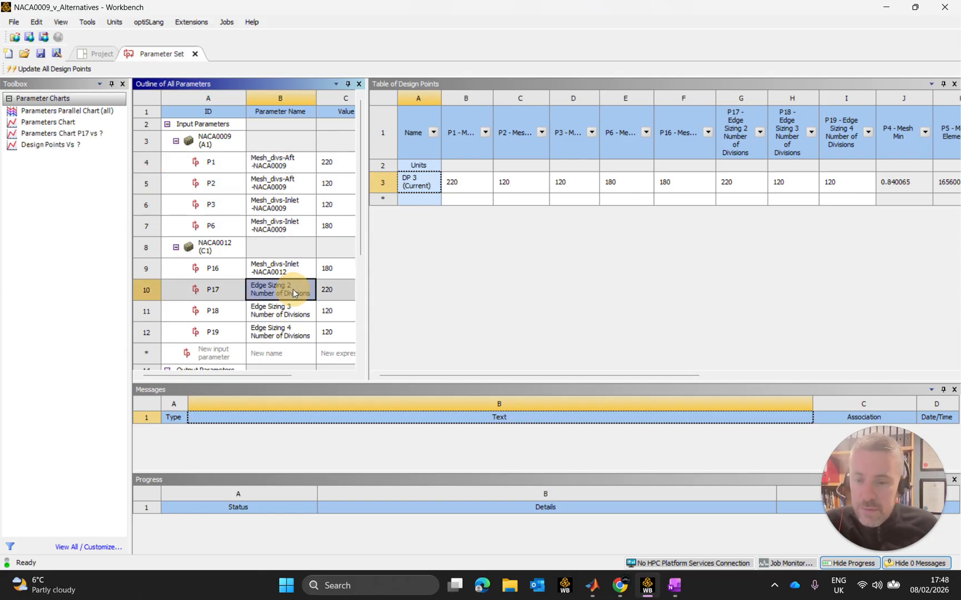
click(295, 292)
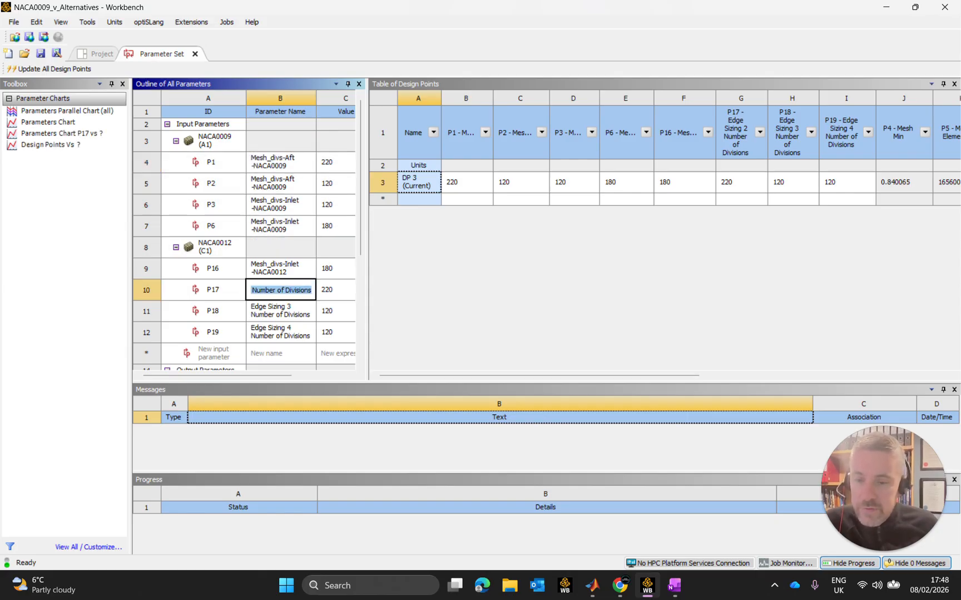
text(Mesh_divs-Aft -NACA0009)
key(Return)
click(290, 294)
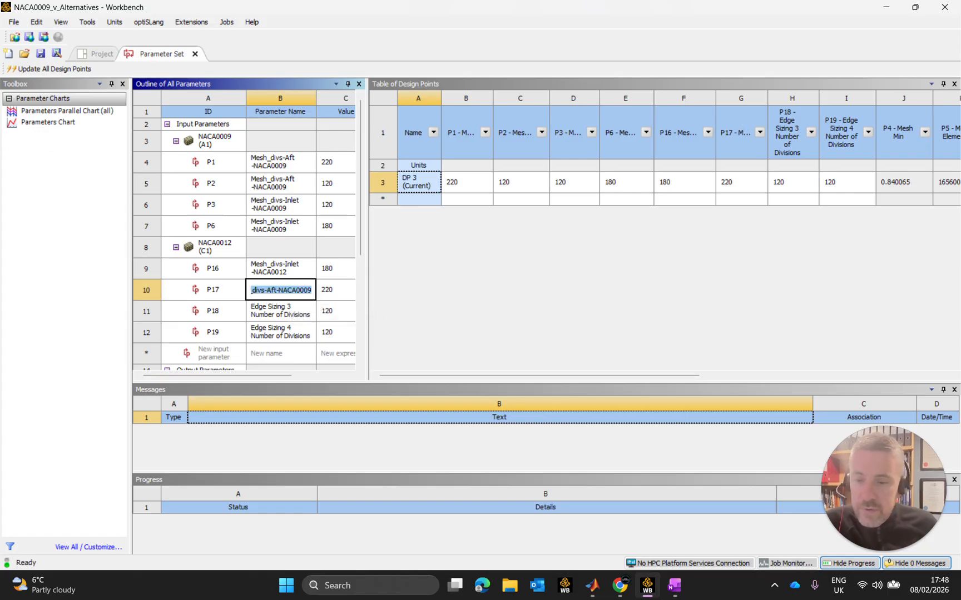
click(305, 291)
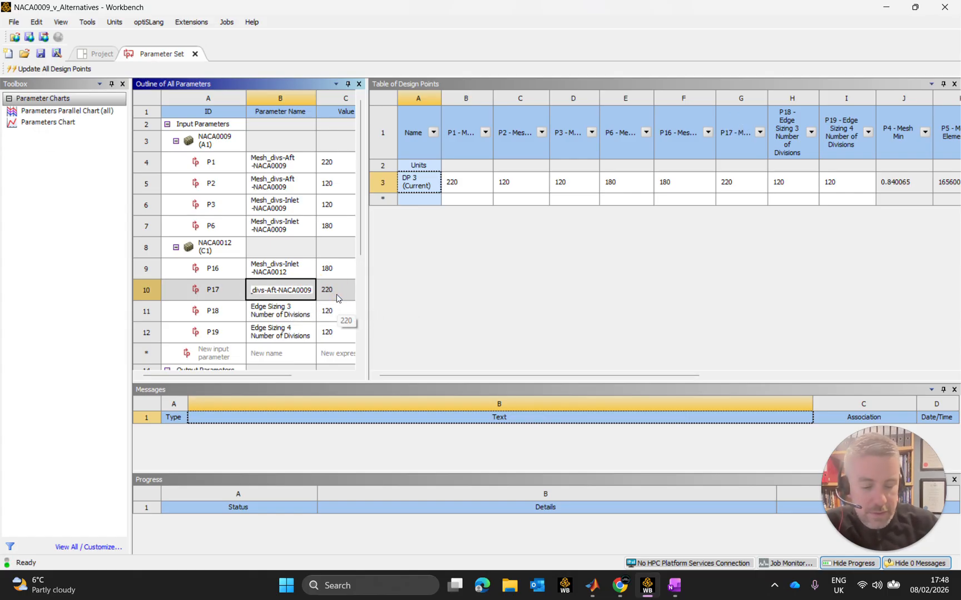
key(Delete)
key(Delete)
text(12)
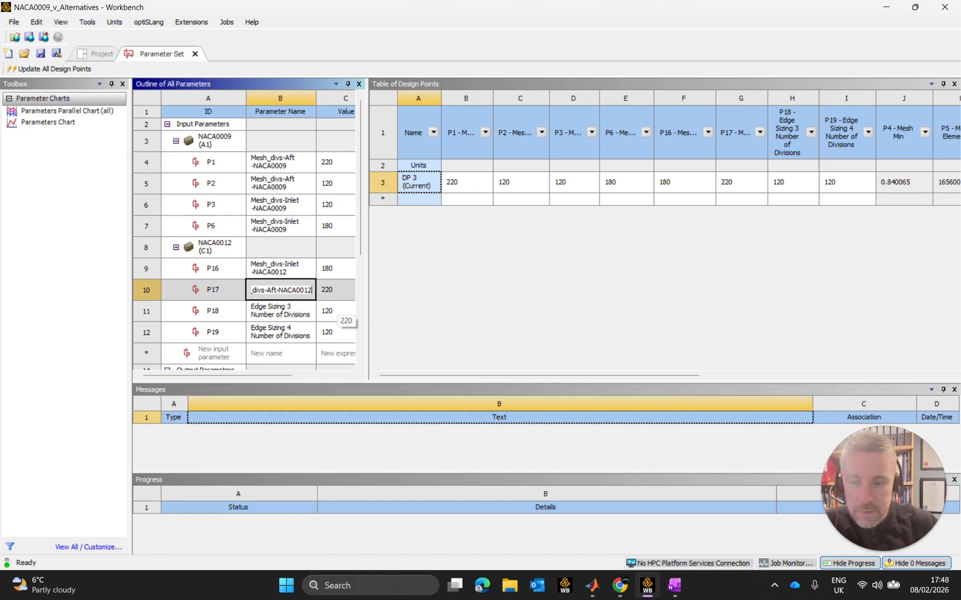
key(Return)
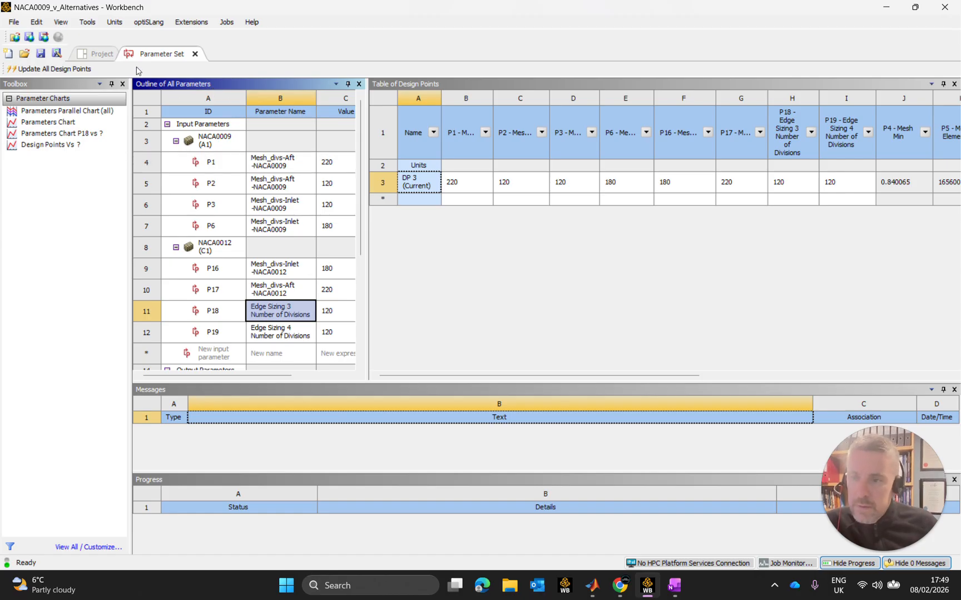
click(44, 25)
click(44, 24)
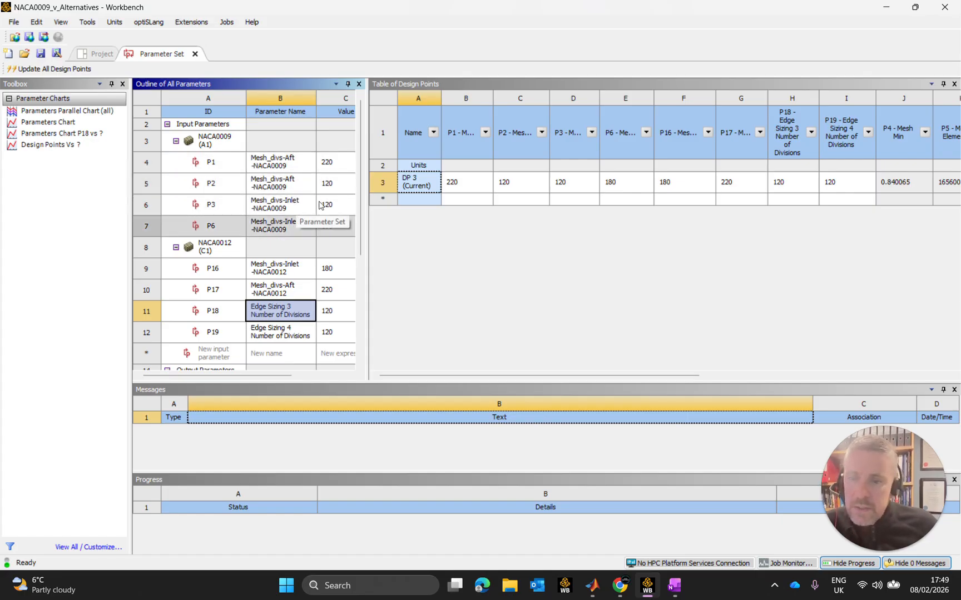
mouse_move(304, 175)
mouse_down()
mouse_move(295, 177)
mouse_move(305, 166)
mouse_up()
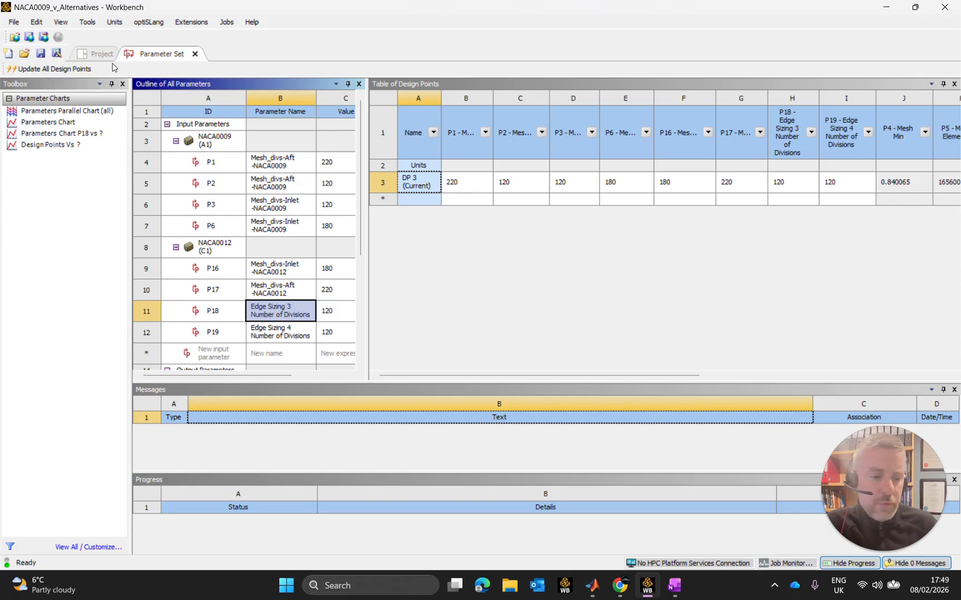
Return to the project schematic and duplicate the Fluent system without keeping its upstream connections.
click(97, 53)
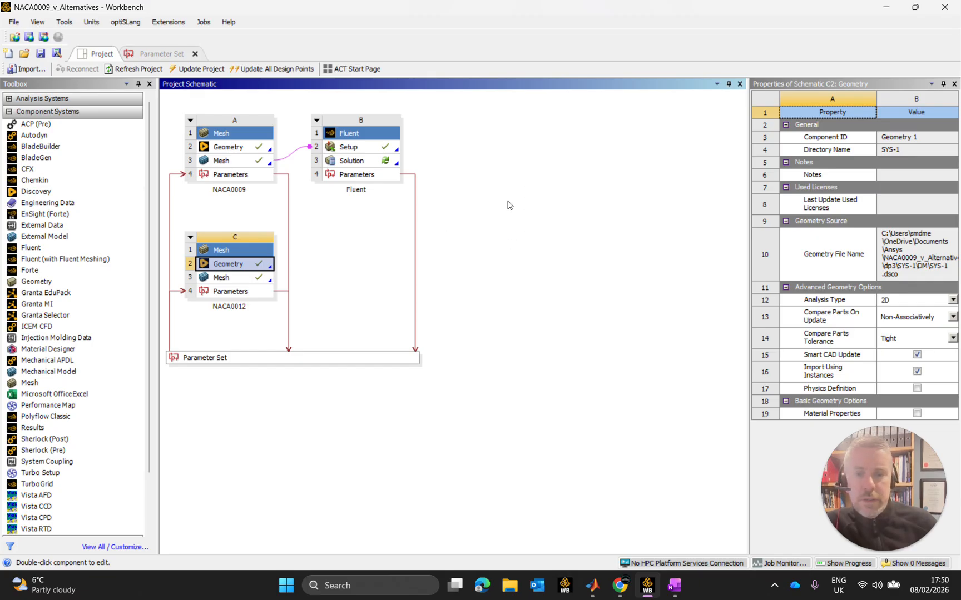
click(928, 247)
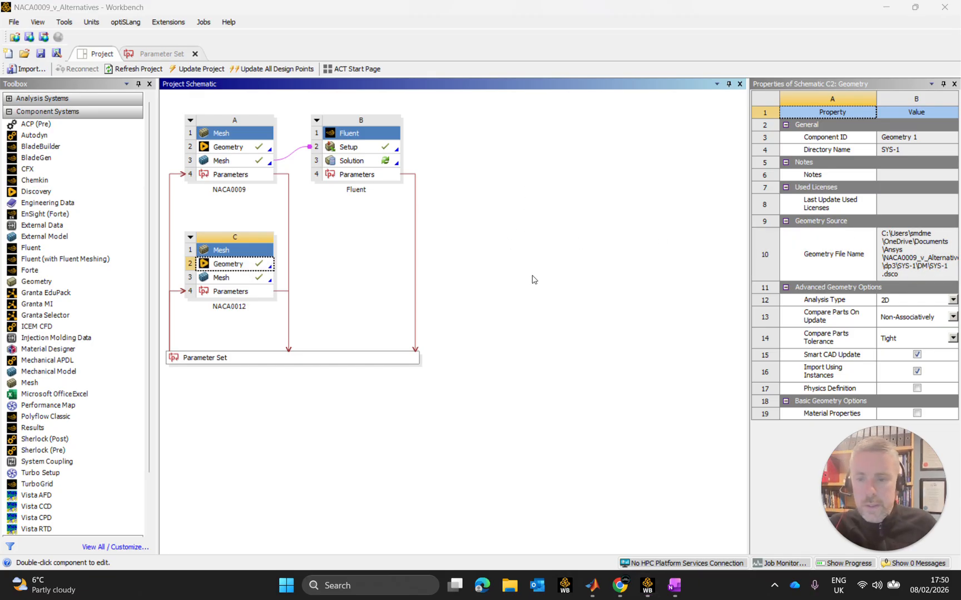
right_click(361, 132)
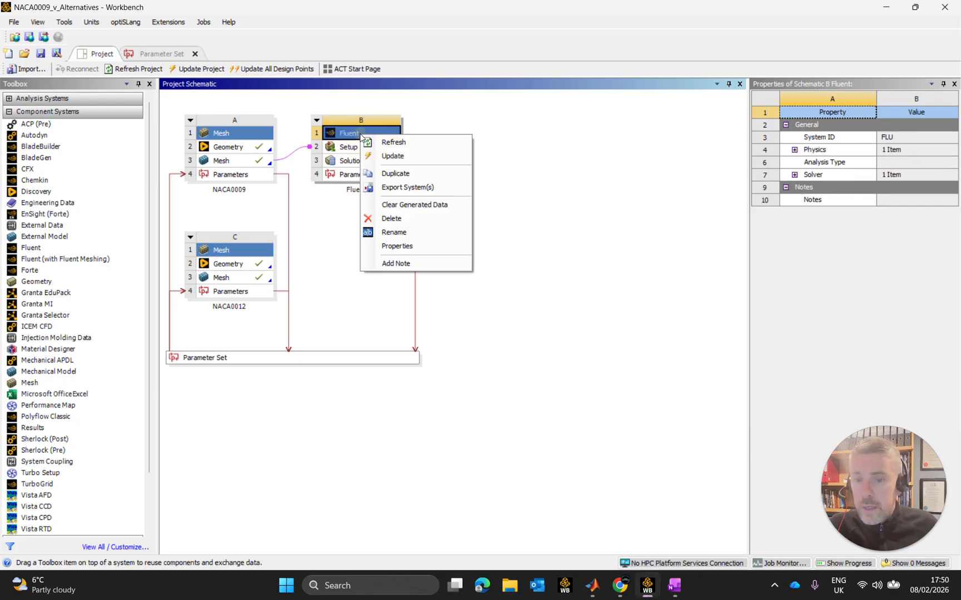
click(402, 175)
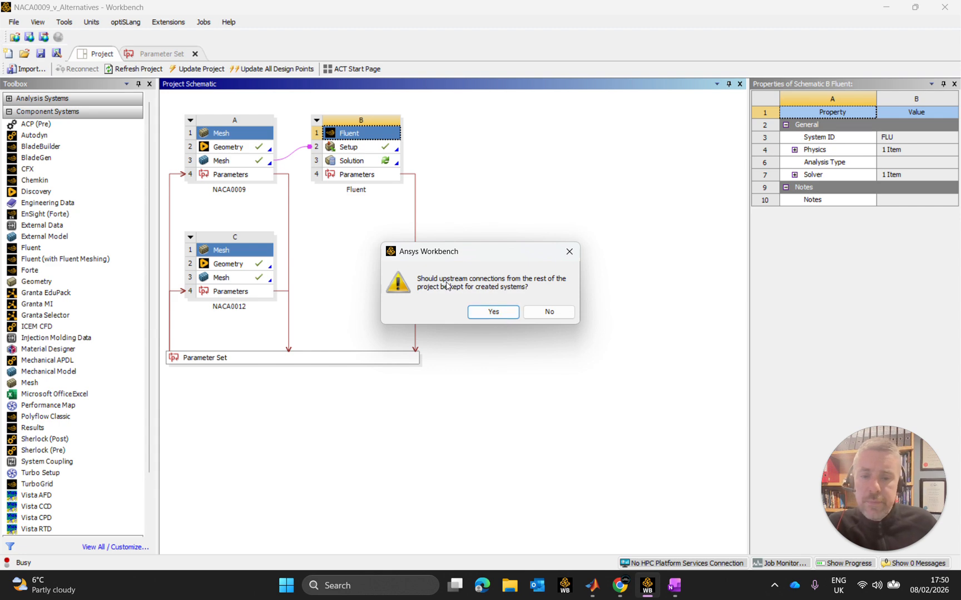
click(549, 312)
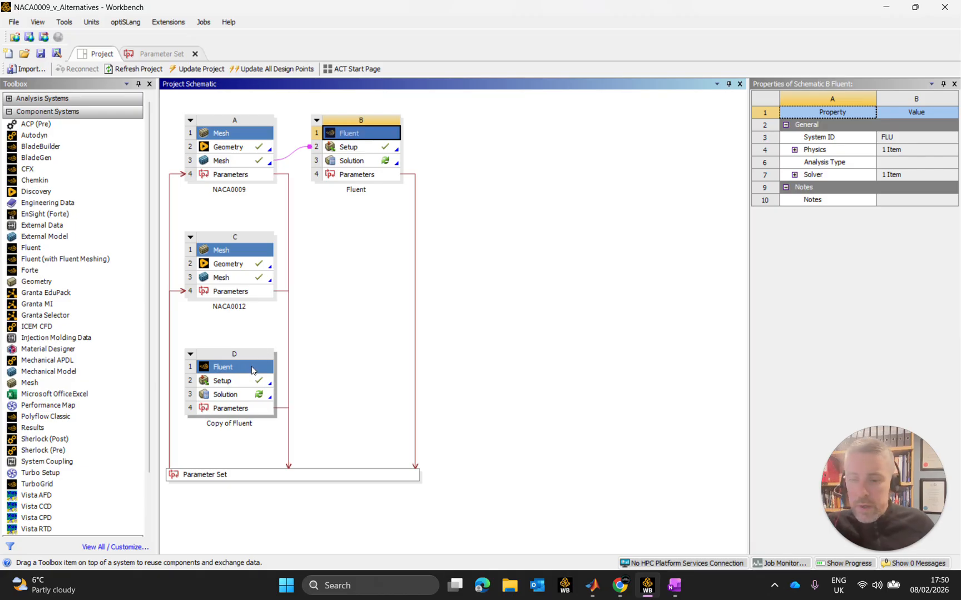
click(245, 162)
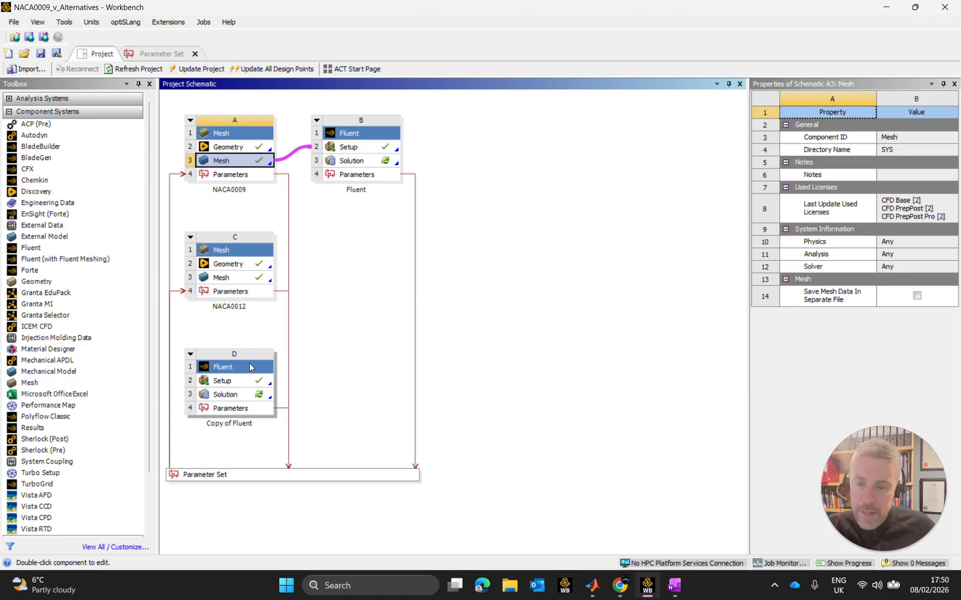
Place the duplicated Fluent system beside the NACA0012 mesh system and link the NACA0012 mesh to its setup.
drag(237, 369, 354, 253)
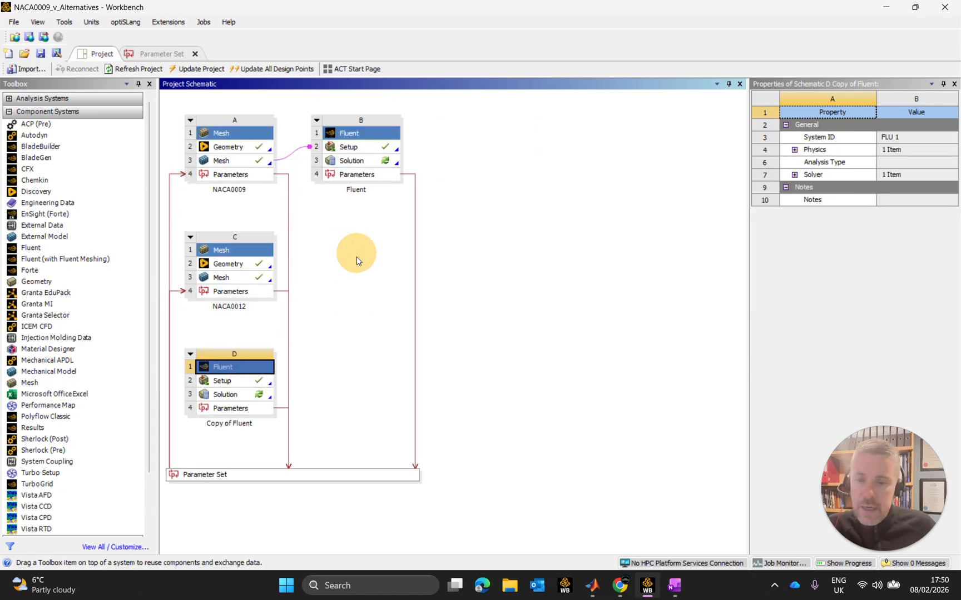
click(548, 285)
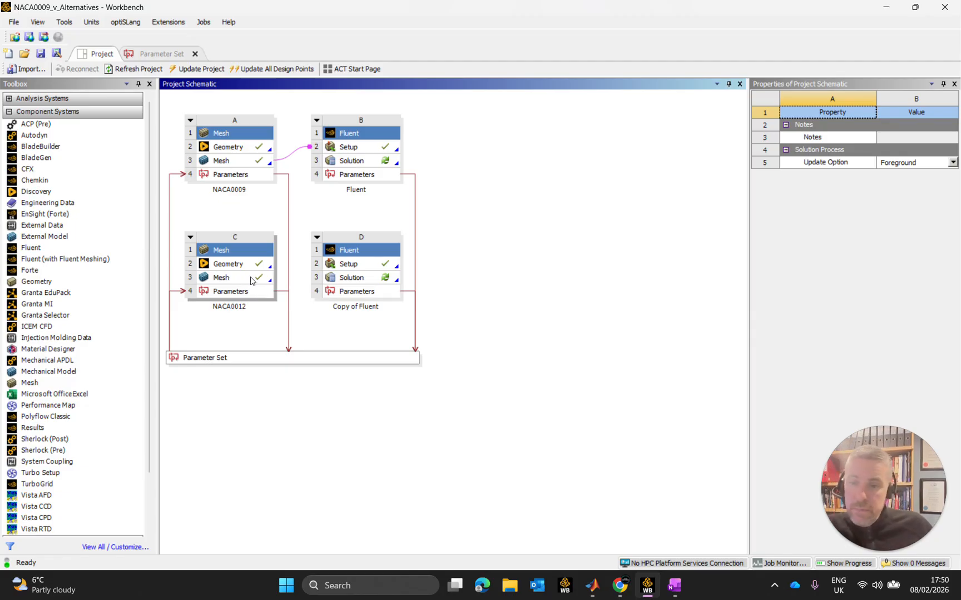
drag(251, 279, 355, 264)
click(577, 273)
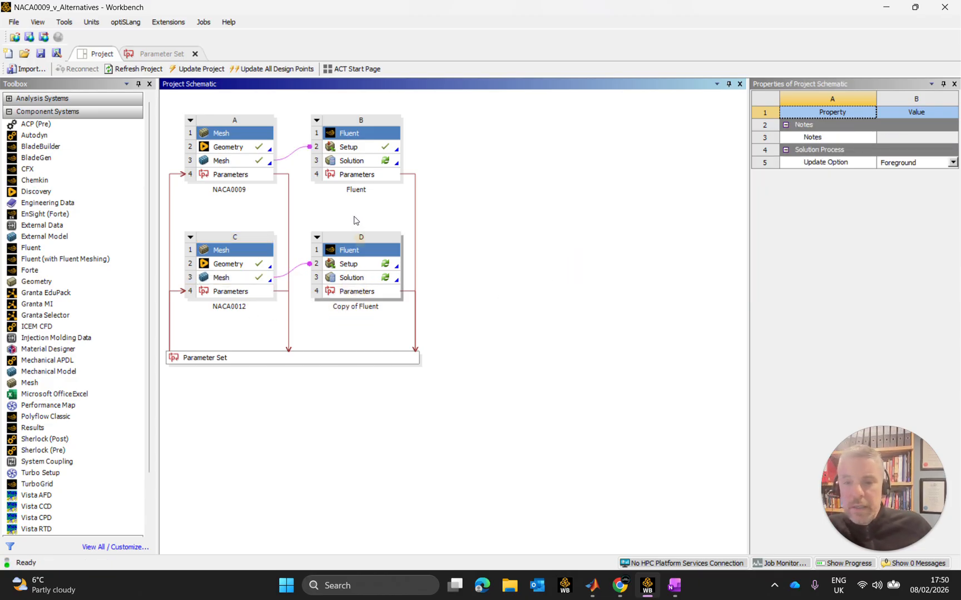
Rename the Fluent system linked to the NACA0009 mesh as Fluent-NACA0009.
double_click(356, 189)
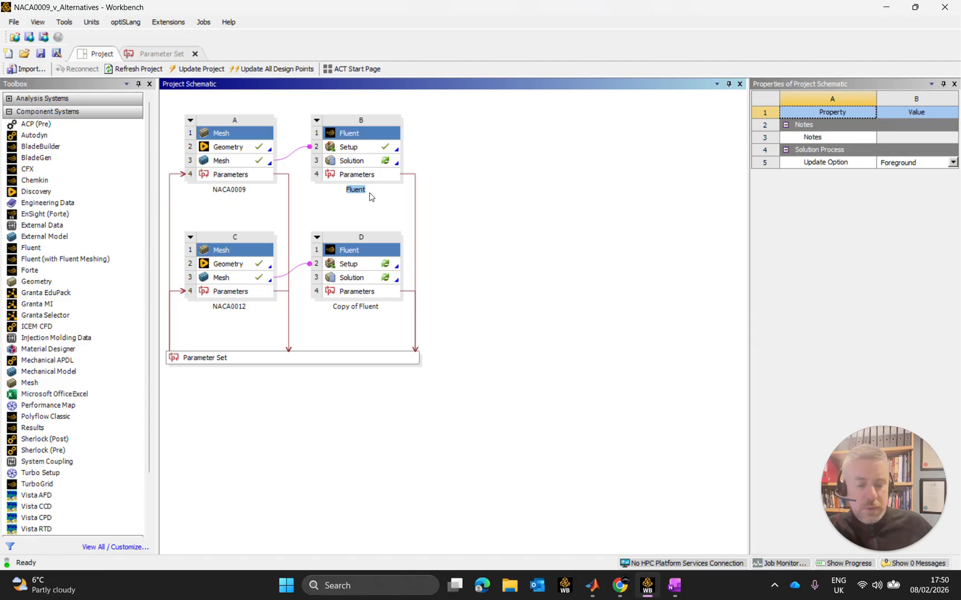
key(End)
text(-N)
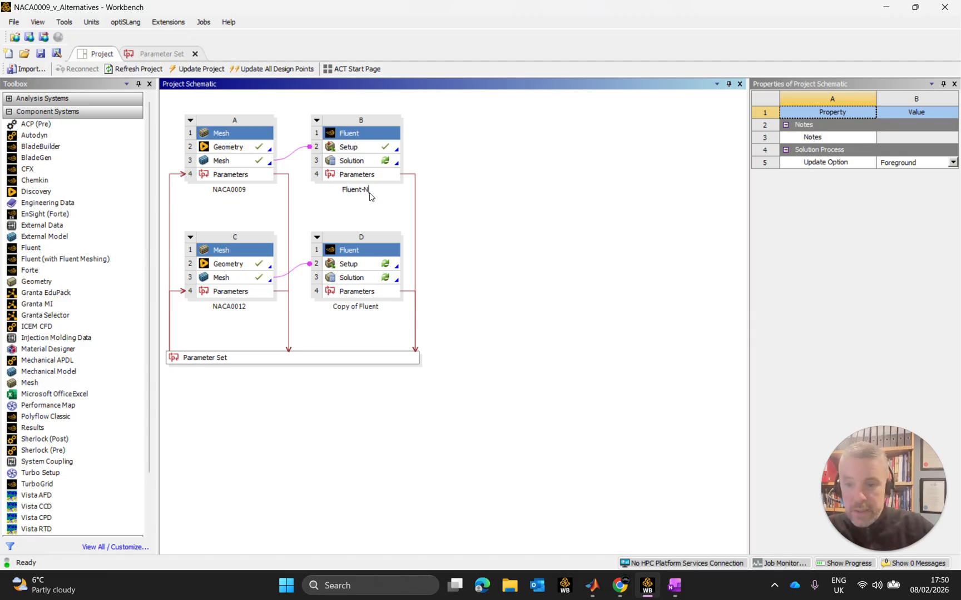
text(ACA0009)
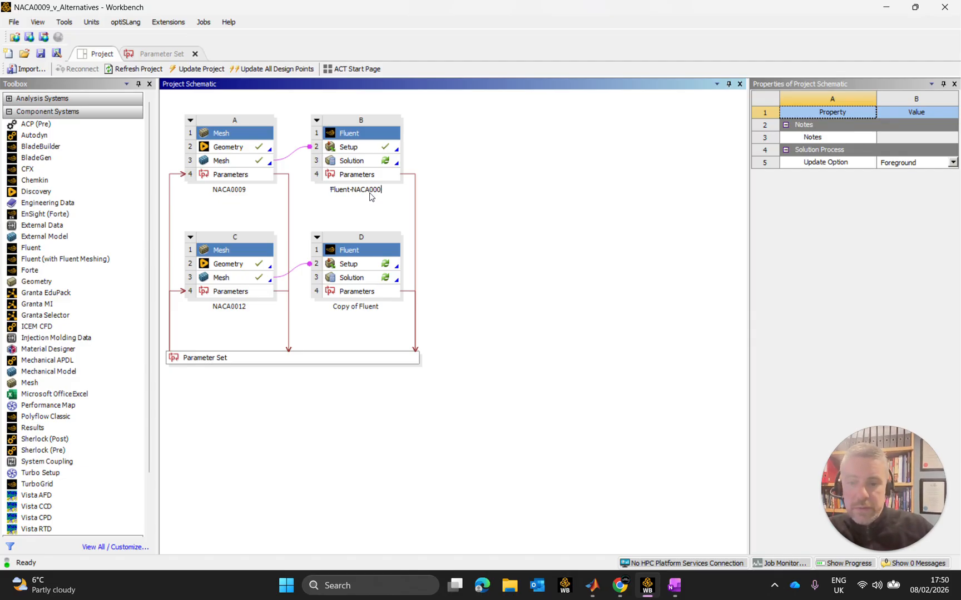
Rename the Copy of Fluent system as Fluent-NACA0012.
click(359, 309)
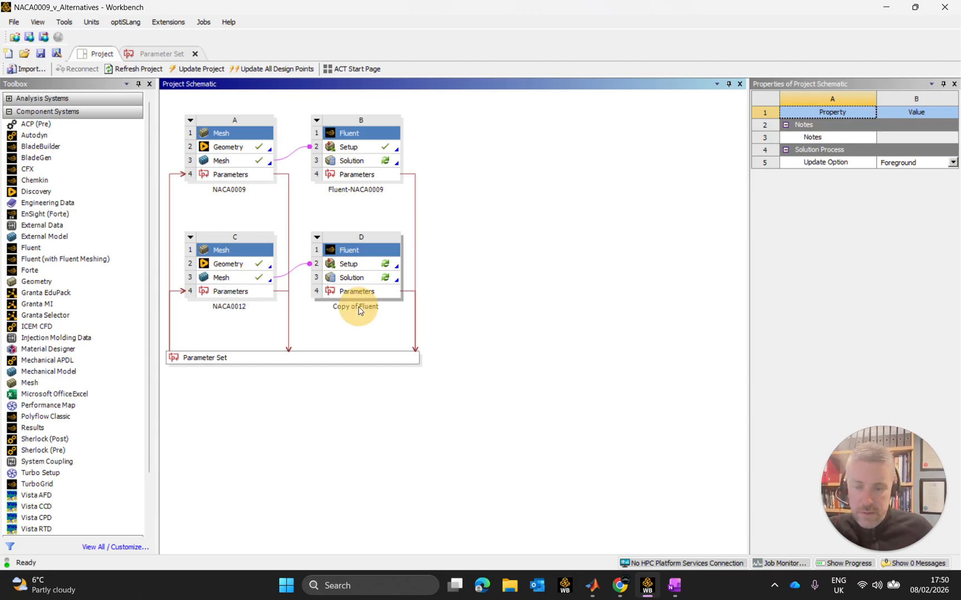
click(365, 310)
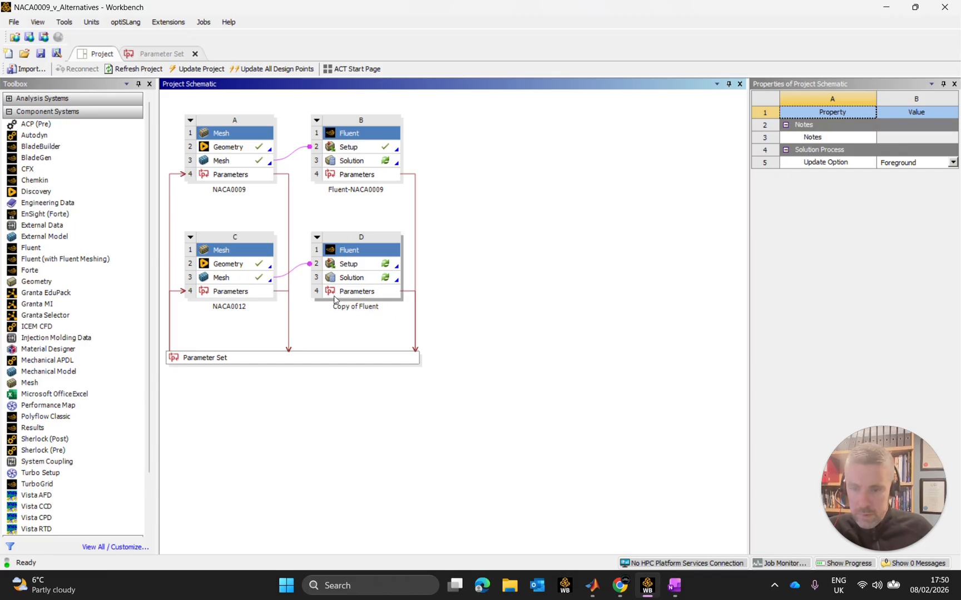
click(337, 312)
click(363, 306)
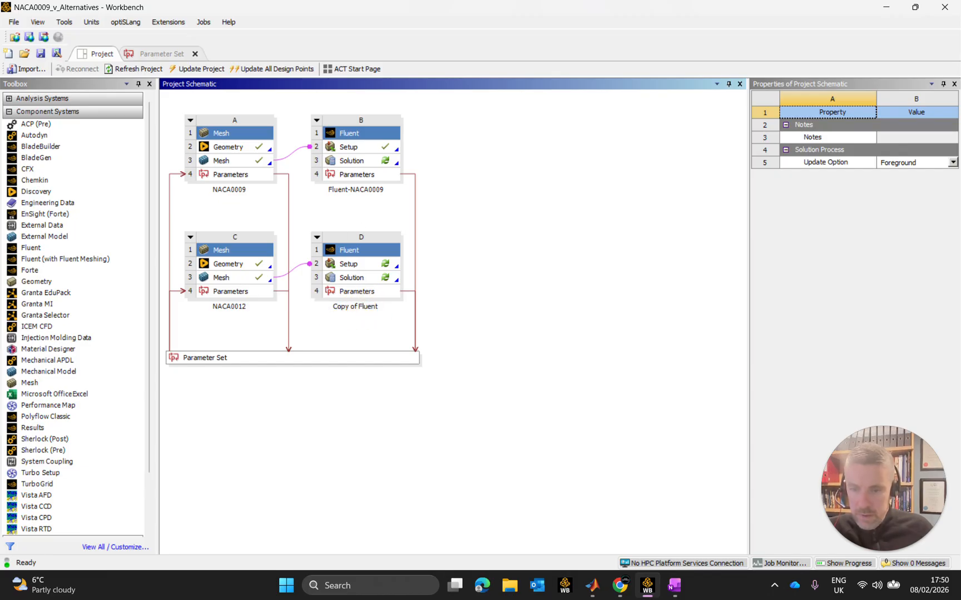
click(363, 307)
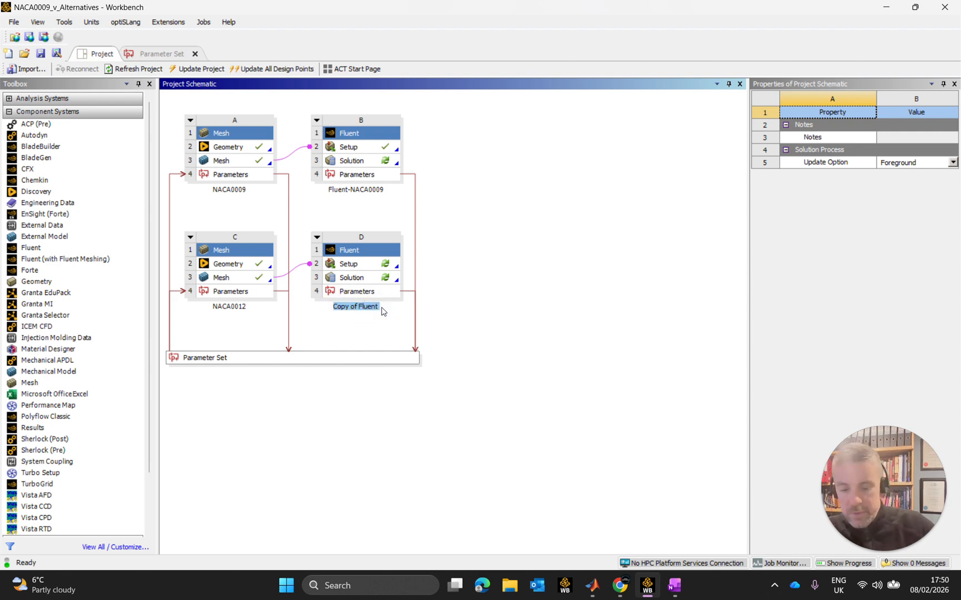
text(Fluent)
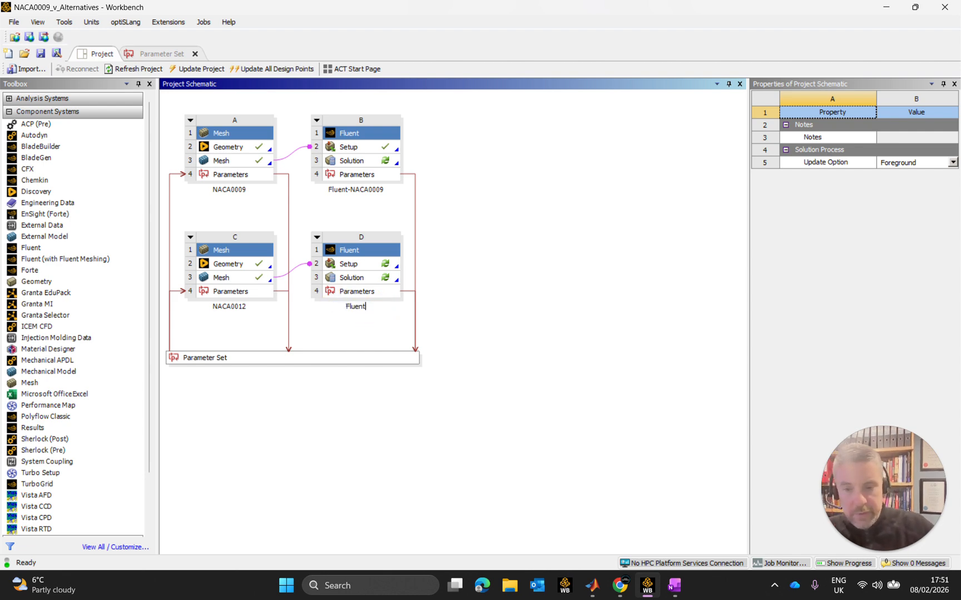
text(-NACA0)
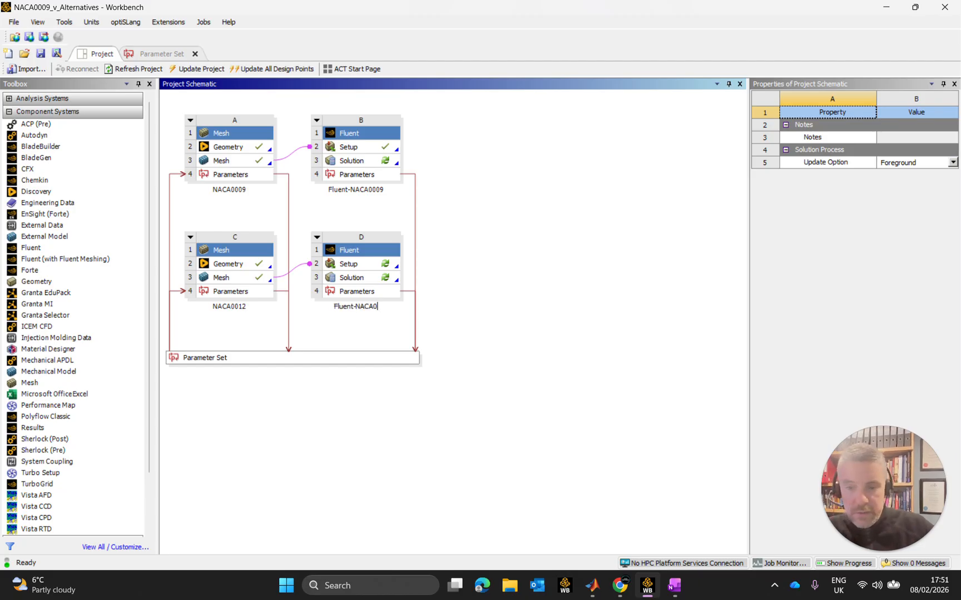
text(012)
key(Return)
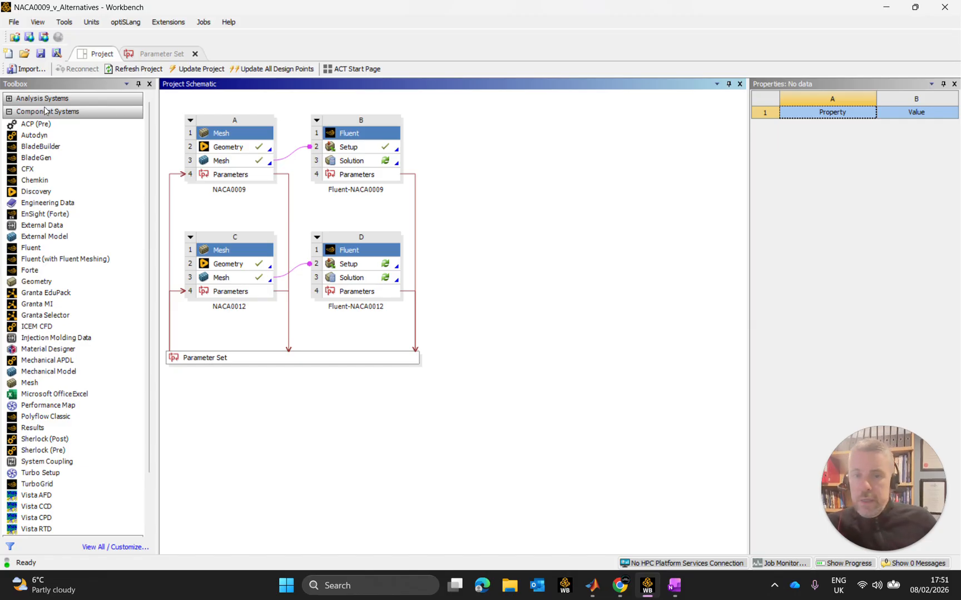
click(9, 112)
click(10, 112)
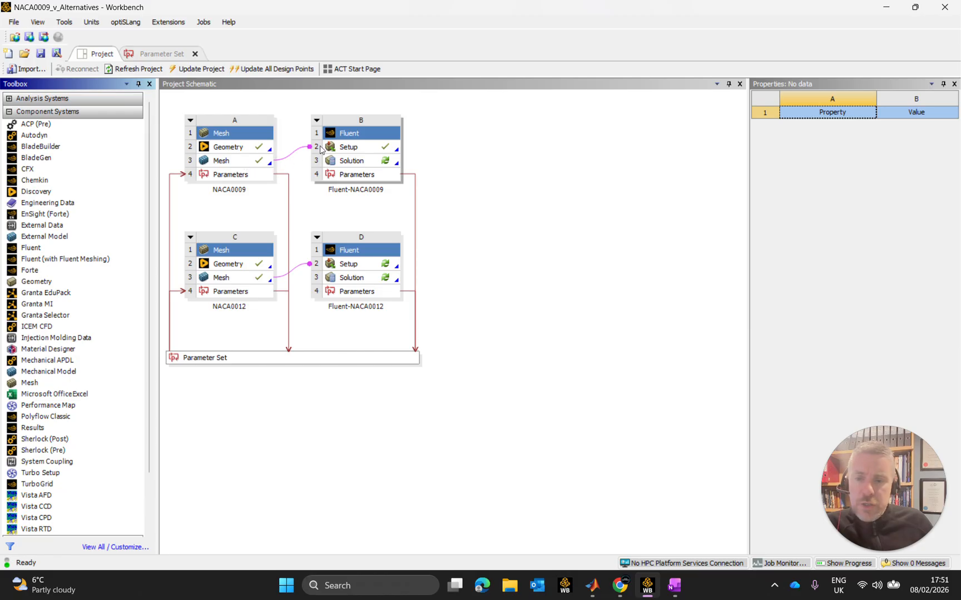
Try linking the NACA0009 mesh to the Fluent-NACA0012 setup, and delete that link again.
drag(254, 163, 333, 271)
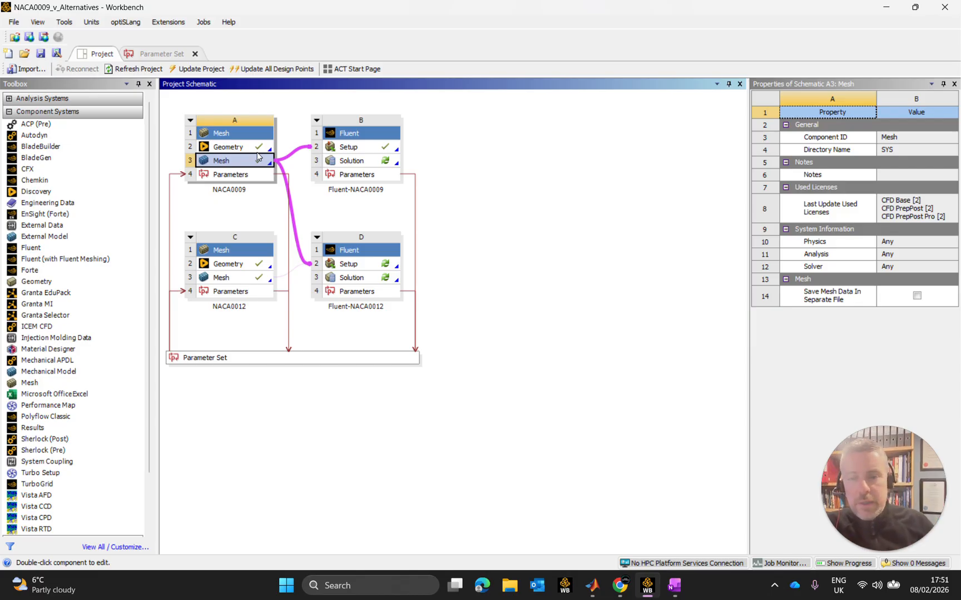
click(293, 217)
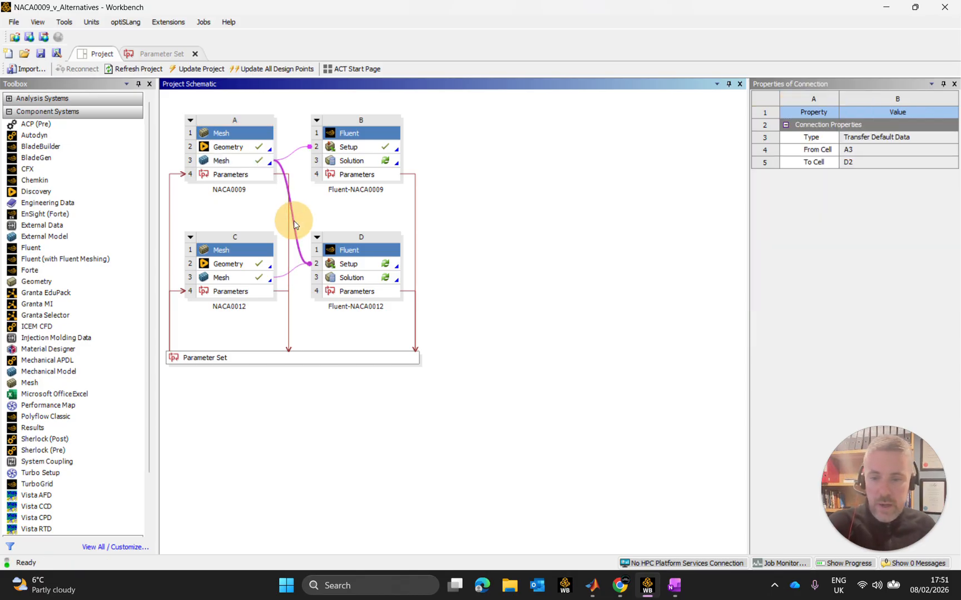
key(Delete)
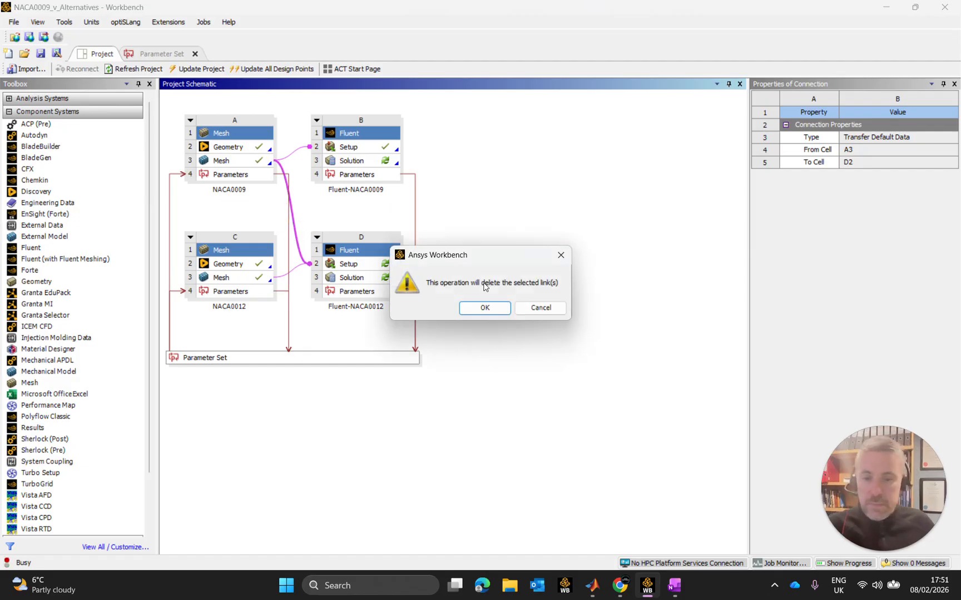
click(481, 307)
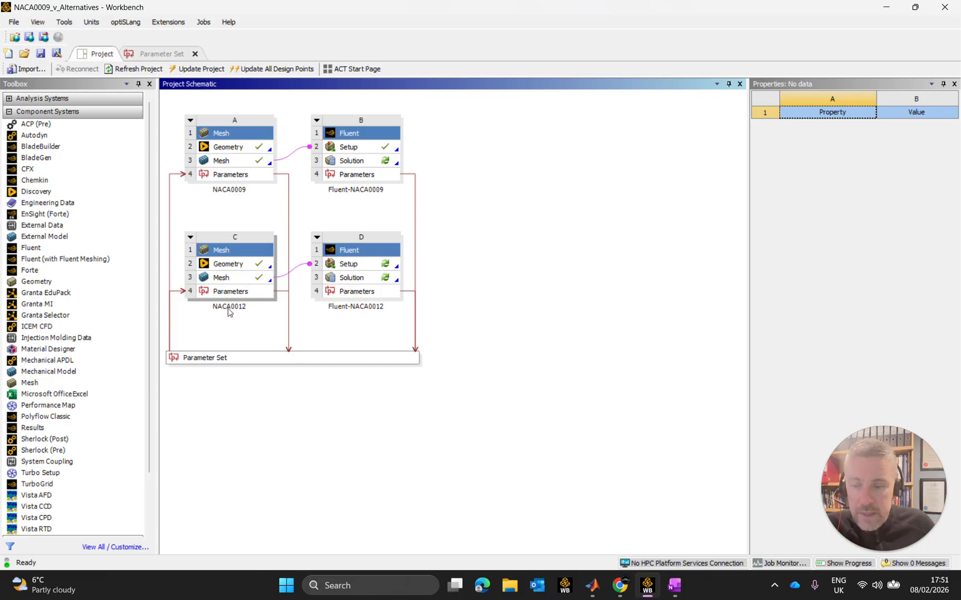
Link the NACA0012 mesh to the Fluent-NACA0009 setup and delete its link to the Fluent-NACA0012 setup.
drag(259, 280, 338, 149)
click(563, 204)
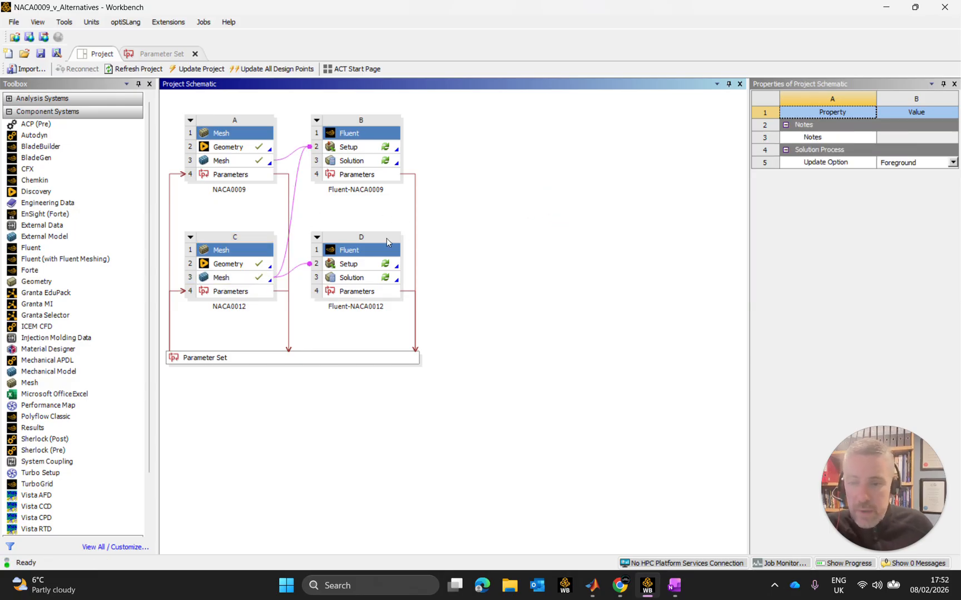
click(296, 271)
key(Delete)
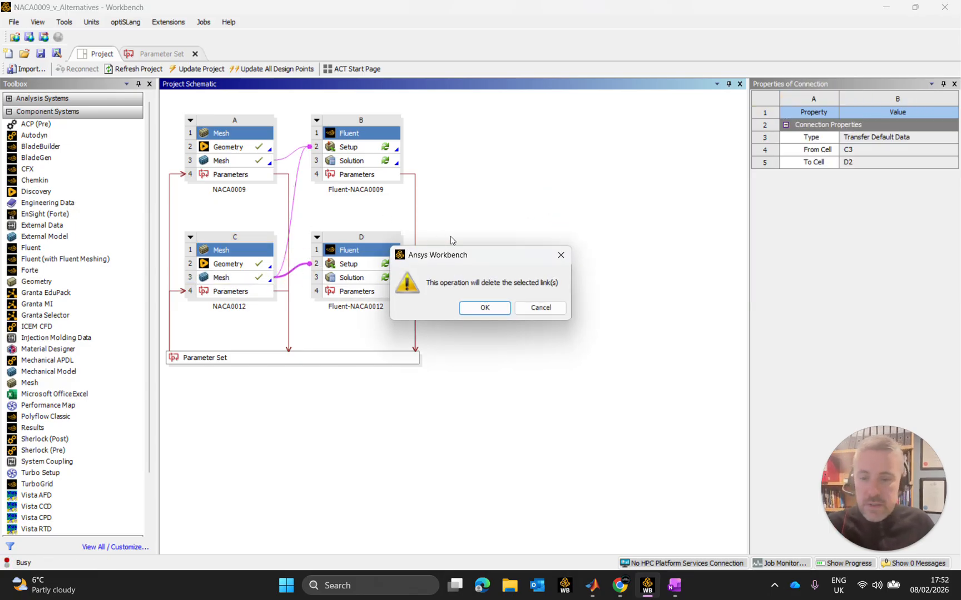
click(472, 307)
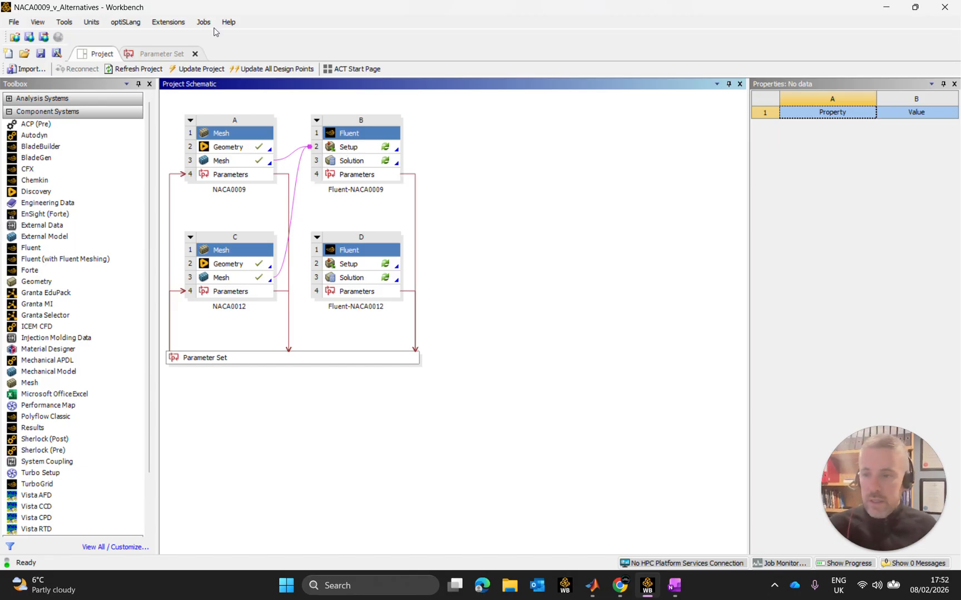
Delete the link from the NACA0012 mesh to the Fluent-NACA0009 setup and reconnect that mesh to the Fluent-NACA0012 setup.
click(295, 194)
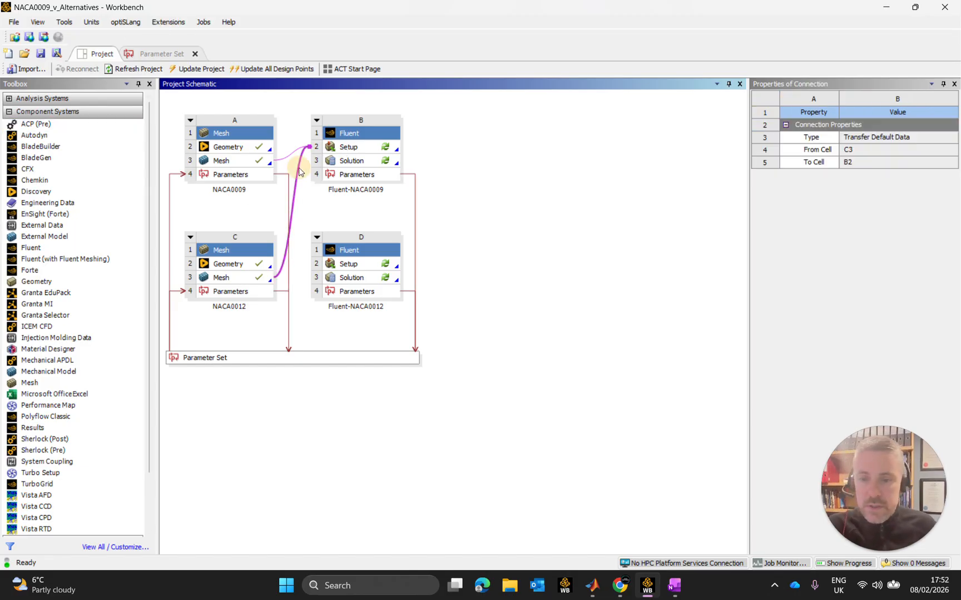
key(Delete)
click(486, 309)
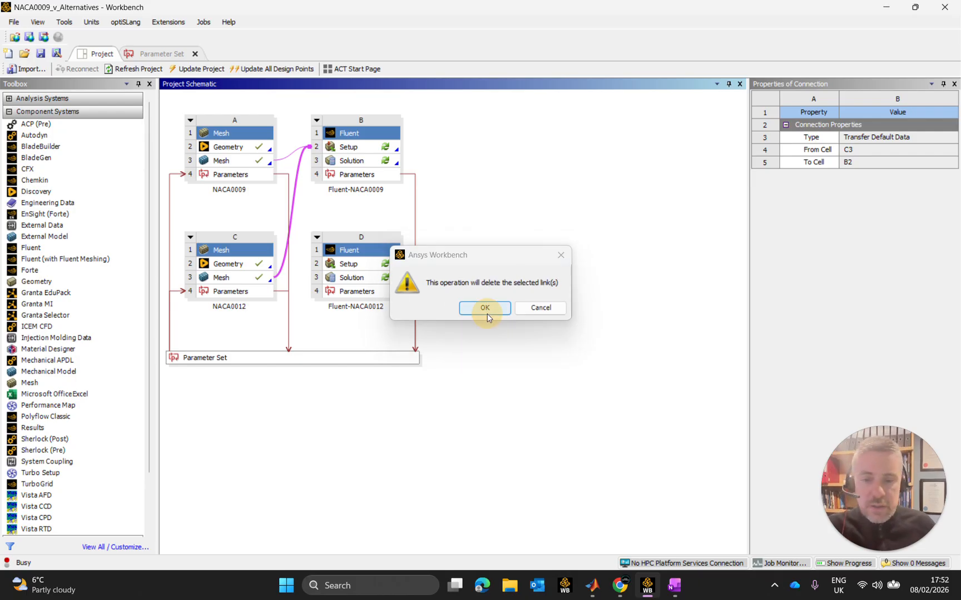
drag(253, 285, 336, 263)
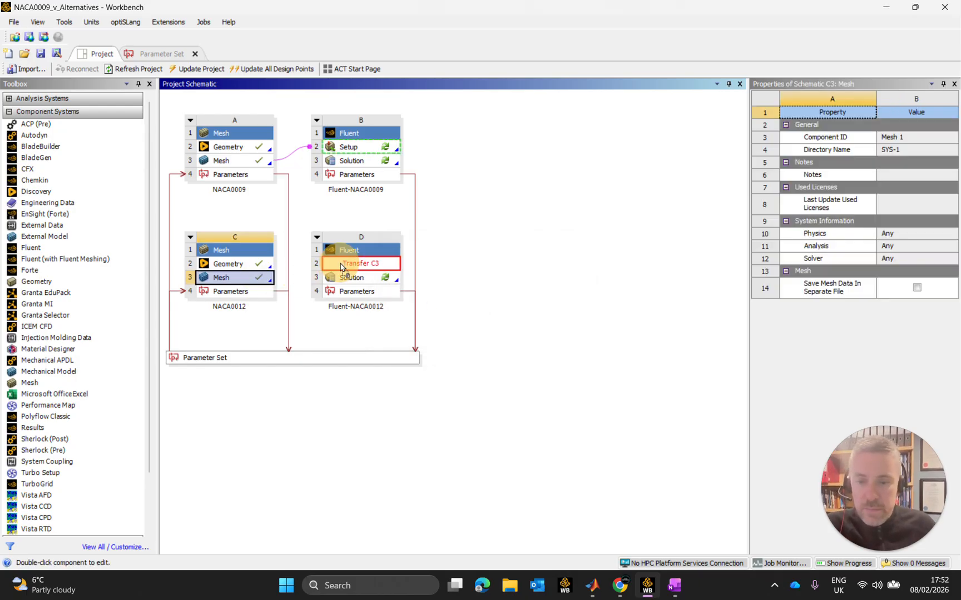
click(558, 269)
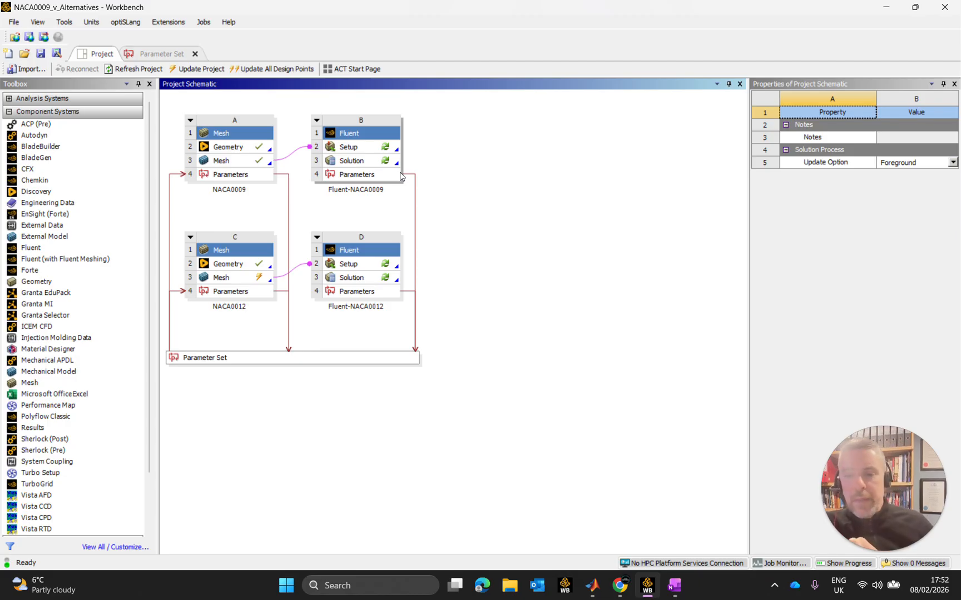
click(477, 223)
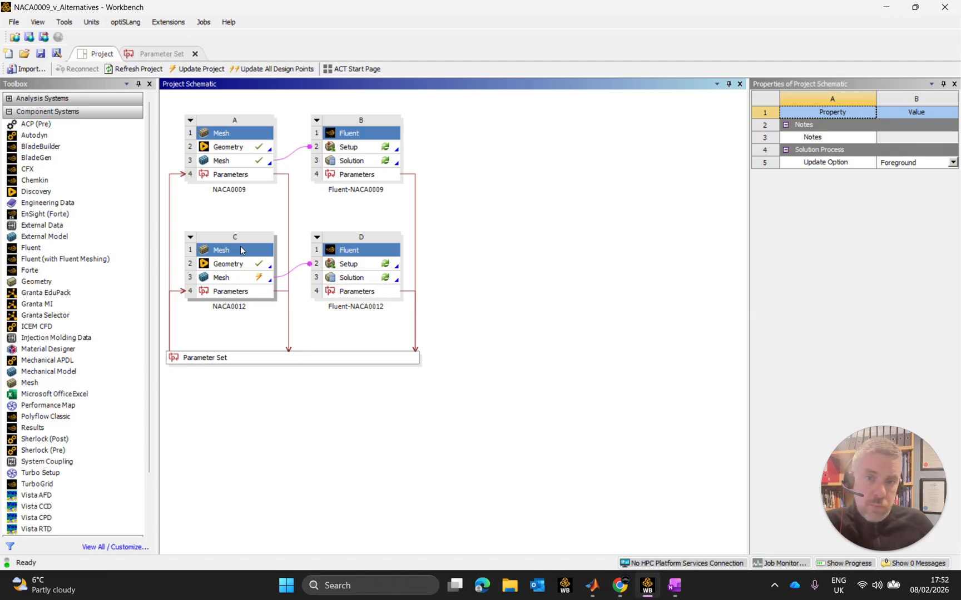
Switch to the Airfoil Considerations page in OneNote and review the NACA 0009 thickness and chord length calculations.
click(676, 587)
scroll(445, 243, up, 15)
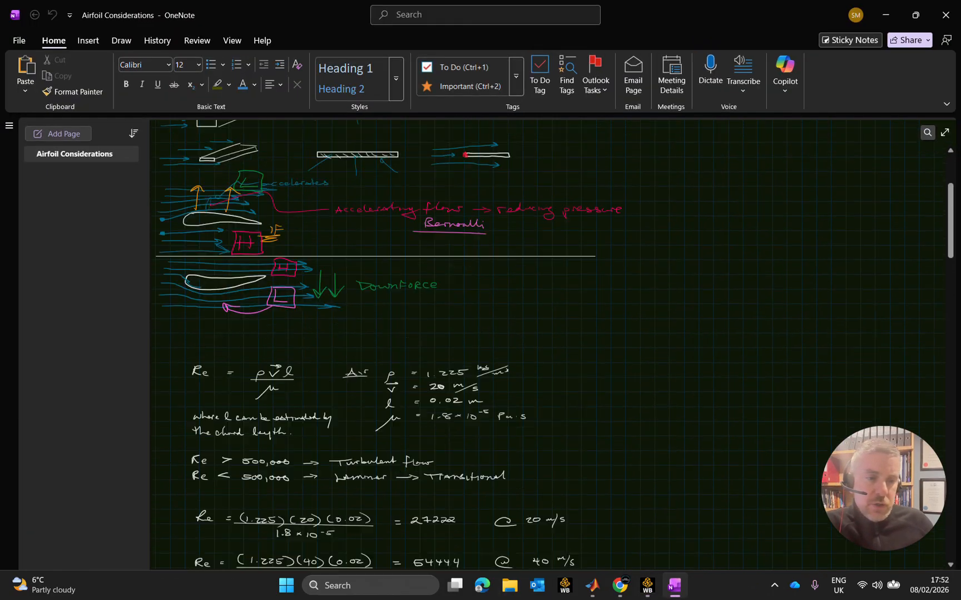
scroll(444, 243, up, 2)
scroll(420, 299, down, 10)
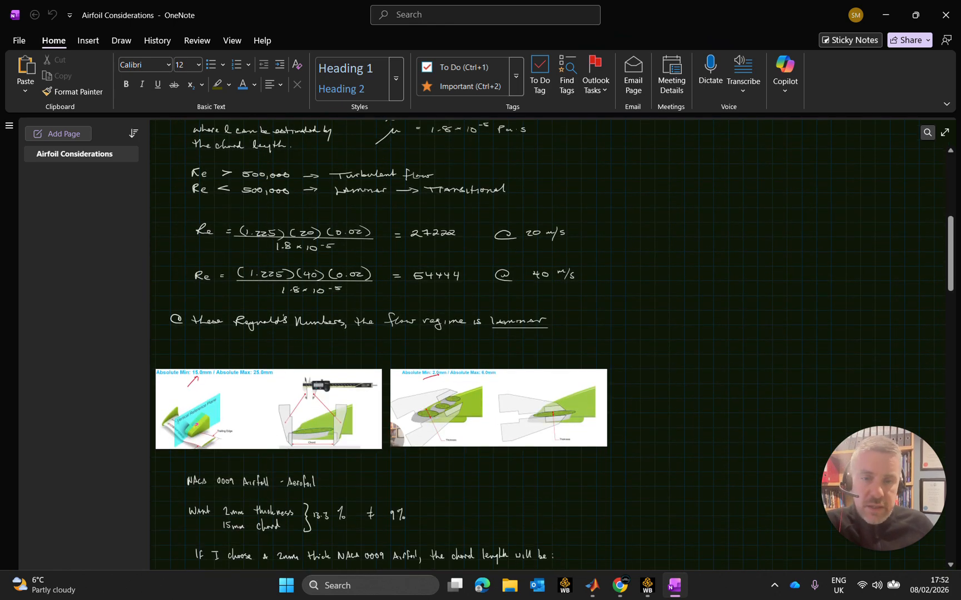
scroll(421, 299, down, 10)
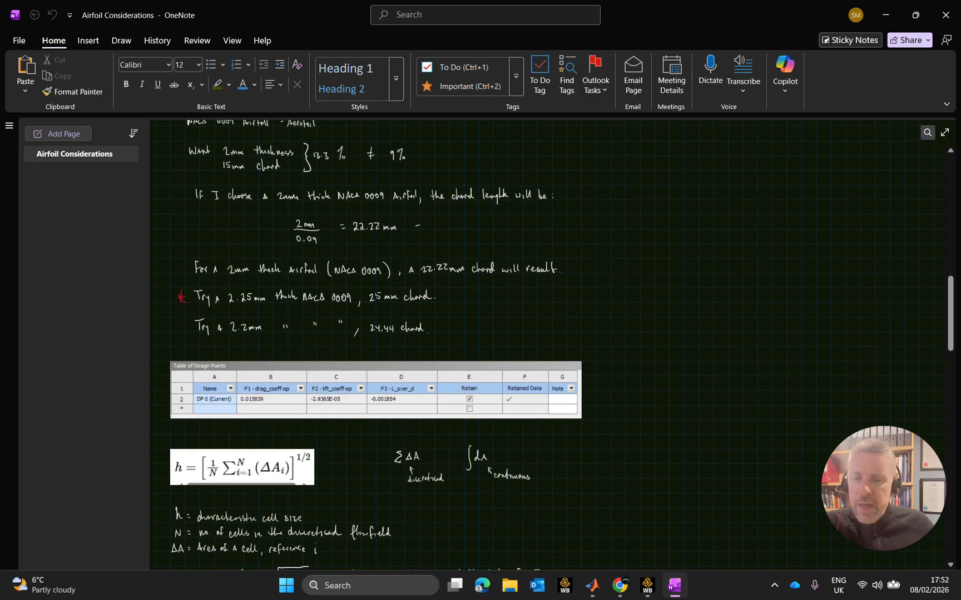
scroll(359, 305, up, 2)
ctrl+scroll(303, 320, up, 5)
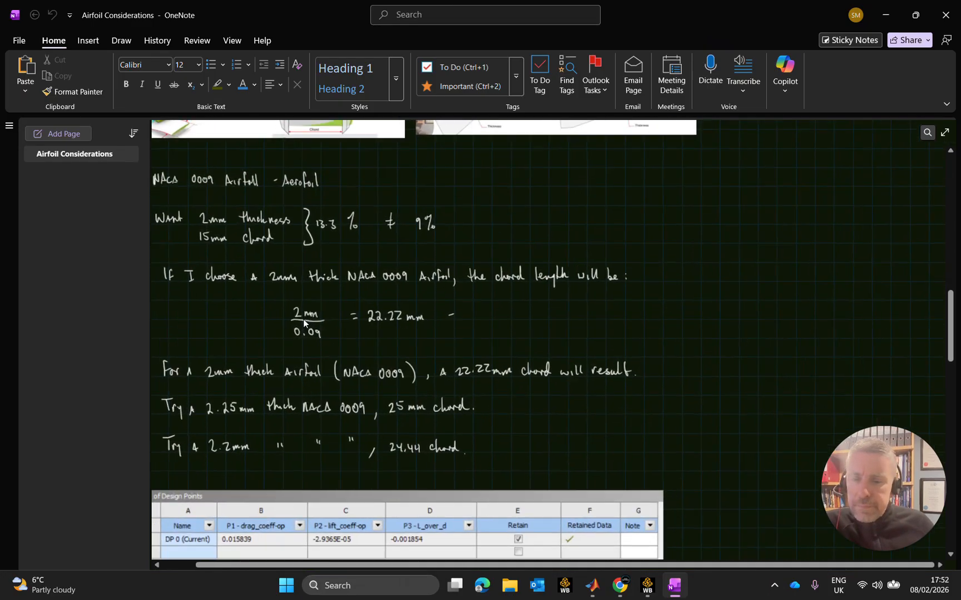
drag(451, 565, 382, 564)
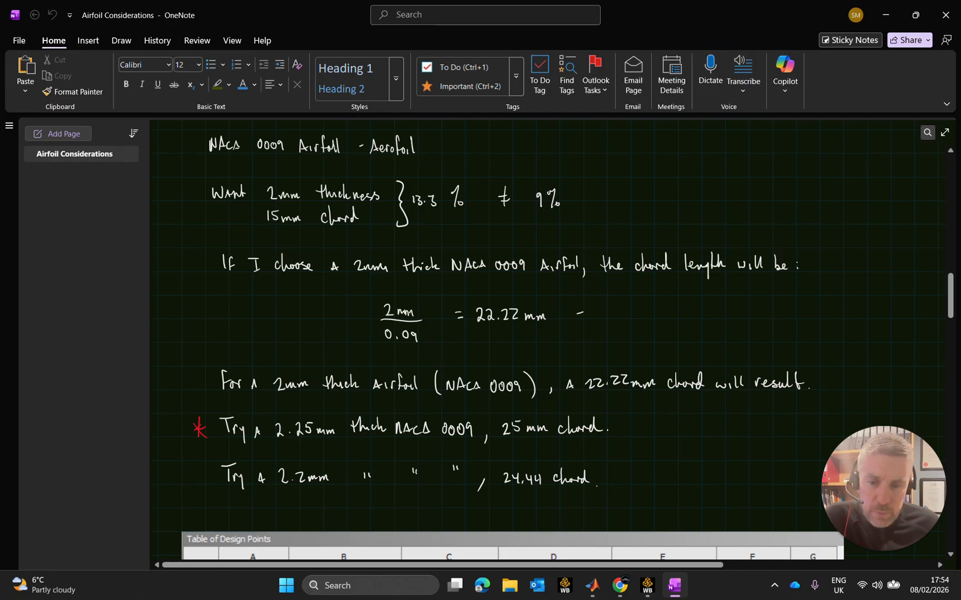
Handwrite the heading "For a NACA 0012 Airfoil:" in white ink in the empty space after the last note on the page.
scroll(501, 333, down, 2)
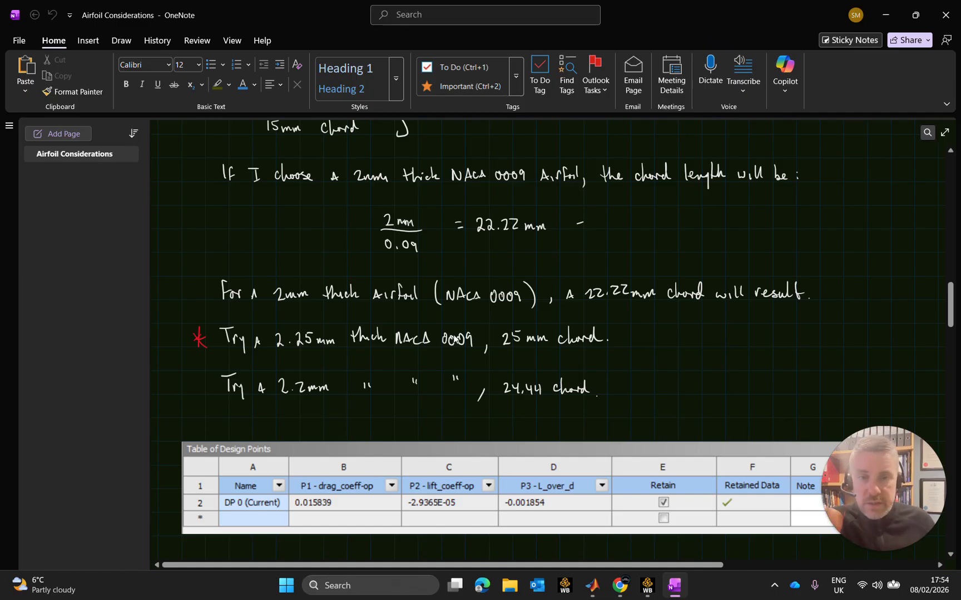
scroll(553, 356, down, 20)
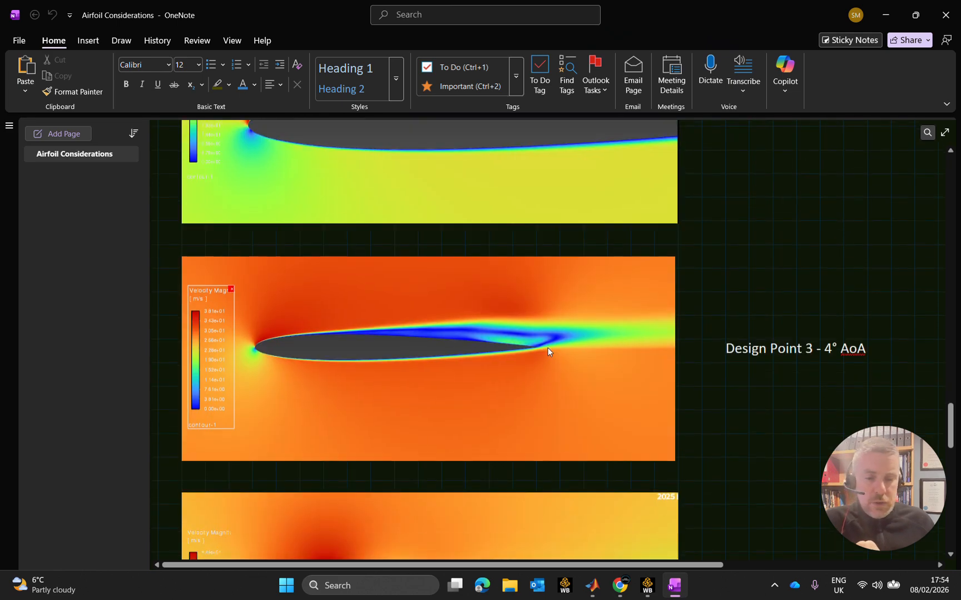
scroll(558, 397, down, 5)
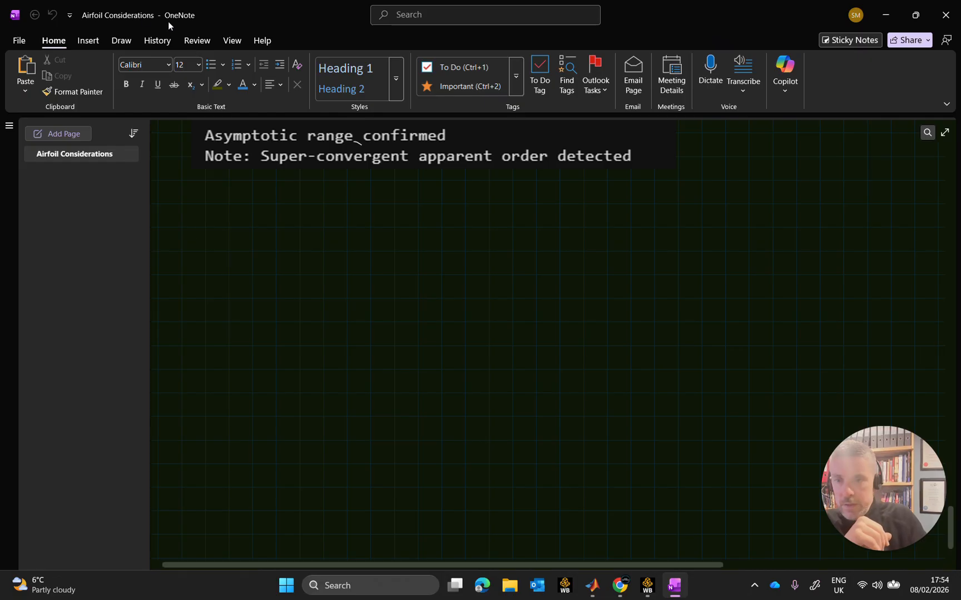
click(128, 42)
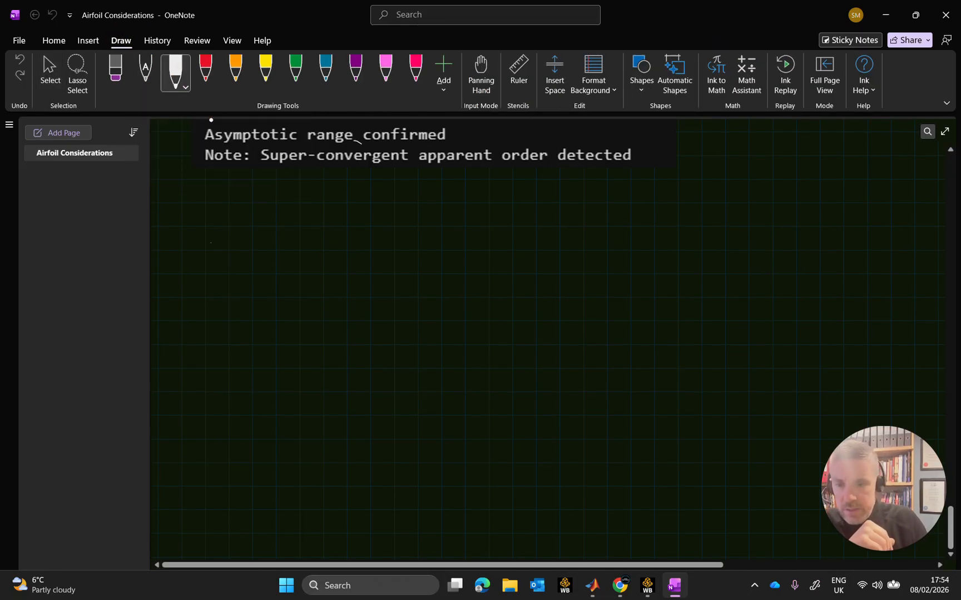
mouse_move(211, 242)
mouse_down()
mouse_move(216, 230)
mouse_move(244, 248)
mouse_move(268, 235)
mouse_move(295, 248)
mouse_up()
drag(295, 248, 331, 238)
mouse_move(338, 238)
mouse_down()
mouse_move(338, 248)
mouse_move(393, 249)
mouse_up()
drag(393, 243, 409, 249)
drag(412, 249, 415, 230)
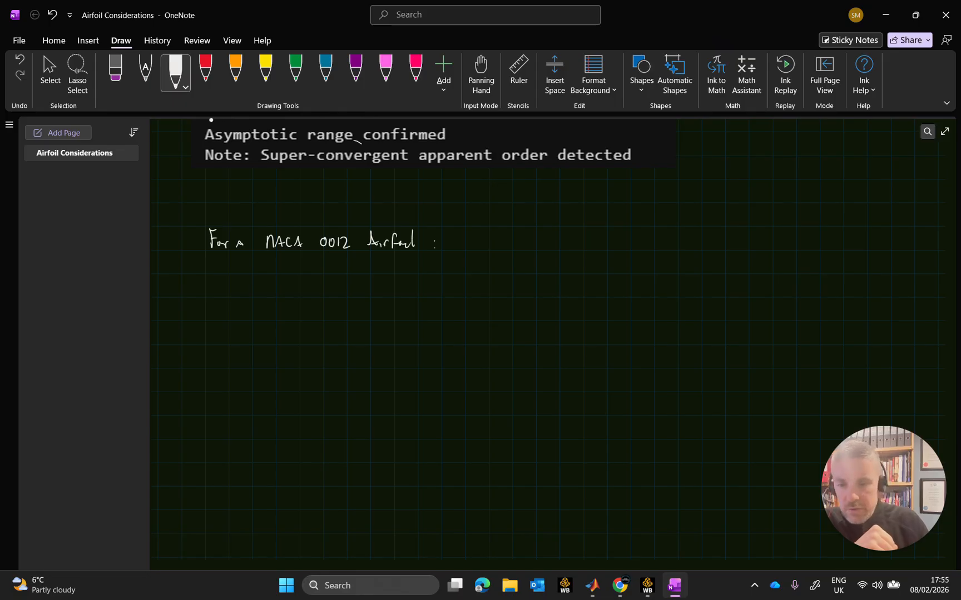
Handwrite the line "@ a 2.25 mm thickness, the chord length will be:" beneath the NACA 0012 heading.
mouse_move(265, 286)
mouse_down()
mouse_move(269, 297)
mouse_move(487, 295)
mouse_up()
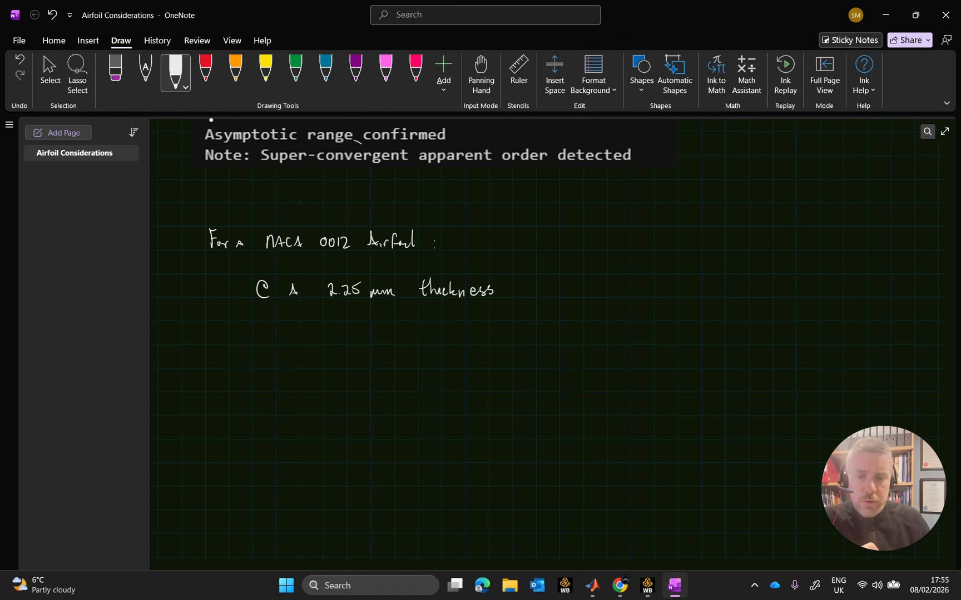
mouse_move(502, 293)
mouse_down()
mouse_move(499, 304)
mouse_move(539, 285)
mouse_up()
mouse_move(536, 280)
mouse_down()
mouse_move(546, 294)
mouse_move(583, 290)
mouse_up()
mouse_move(583, 288)
mouse_down()
mouse_move(641, 294)
mouse_move(640, 308)
mouse_up()
mouse_move(649, 279)
mouse_down()
mouse_move(646, 296)
mouse_move(655, 284)
mouse_up()
mouse_move(657, 278)
mouse_down()
mouse_move(666, 294)
mouse_move(698, 293)
mouse_up()
drag(700, 281, 701, 293)
mouse_move(704, 281)
mouse_down()
mouse_move(706, 292)
mouse_move(736, 293)
mouse_up()
click(742, 285)
click(743, 291)
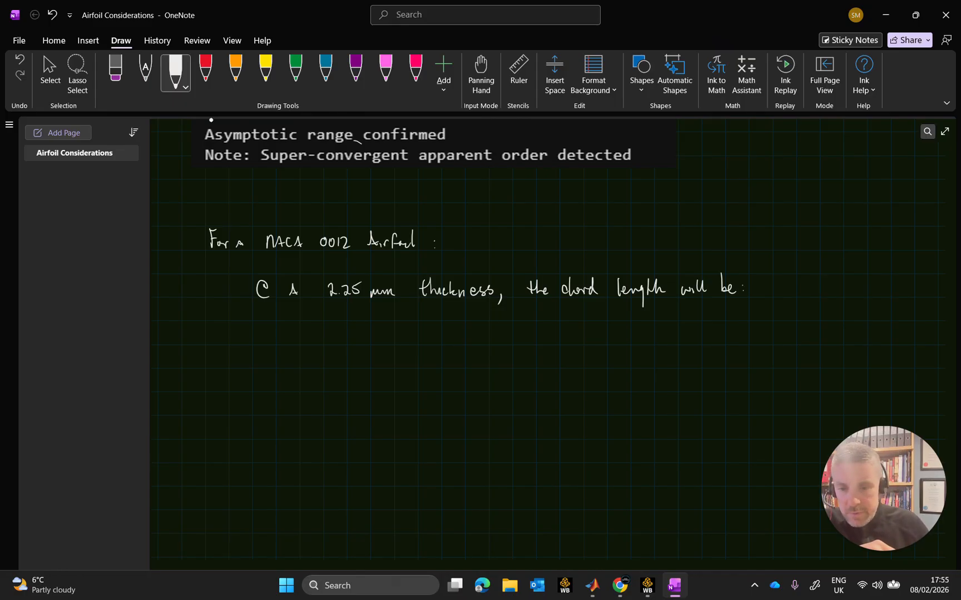
Handwrite the chord formula Lch = 2.25 mm / 0.12 as a fraction and start a result line with "Lch =".
mouse_move(312, 328)
mouse_down()
mouse_move(313, 343)
mouse_move(324, 345)
mouse_up()
drag(329, 331, 334, 347)
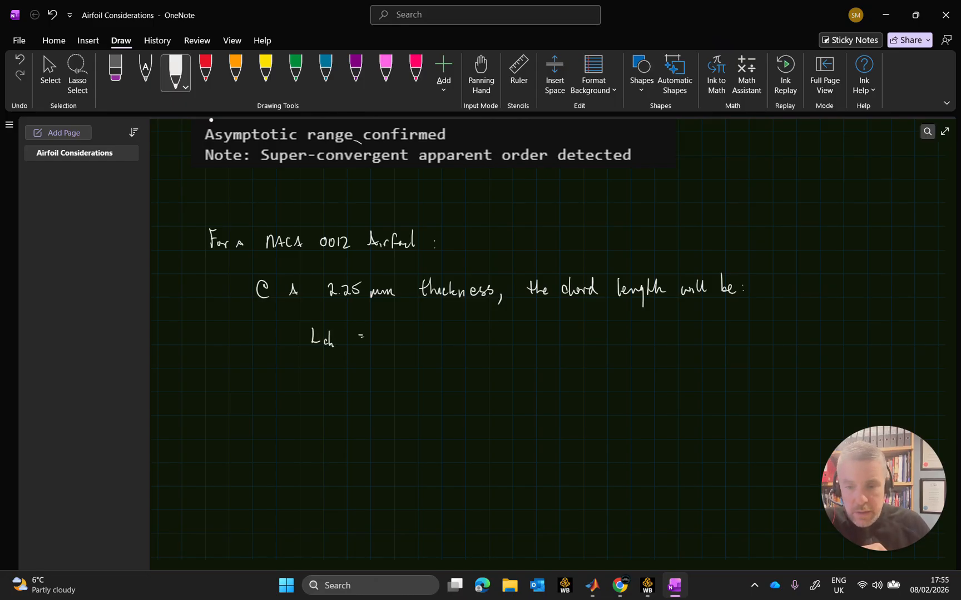
drag(388, 332, 411, 341)
drag(414, 331, 445, 340)
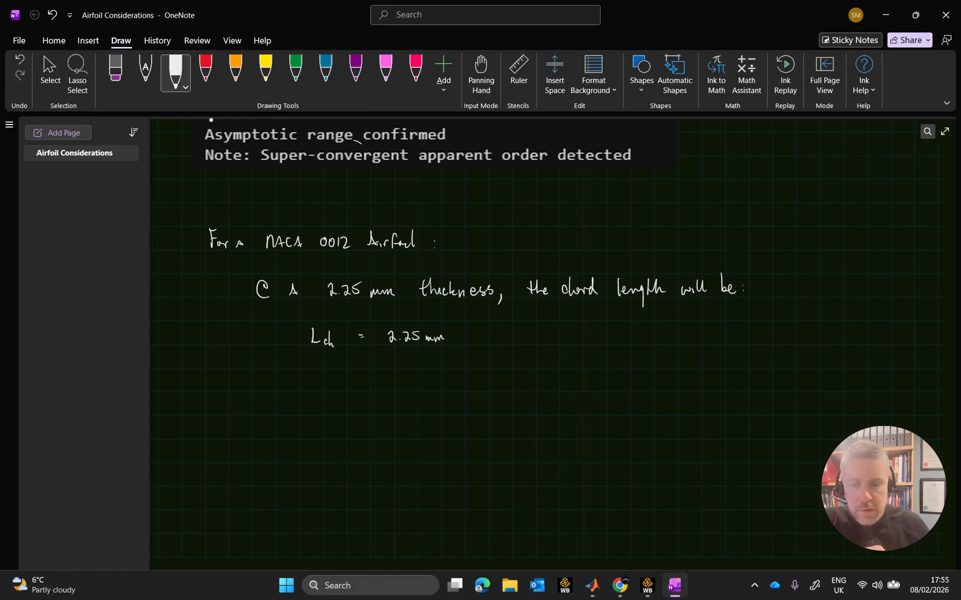
drag(384, 344, 442, 345)
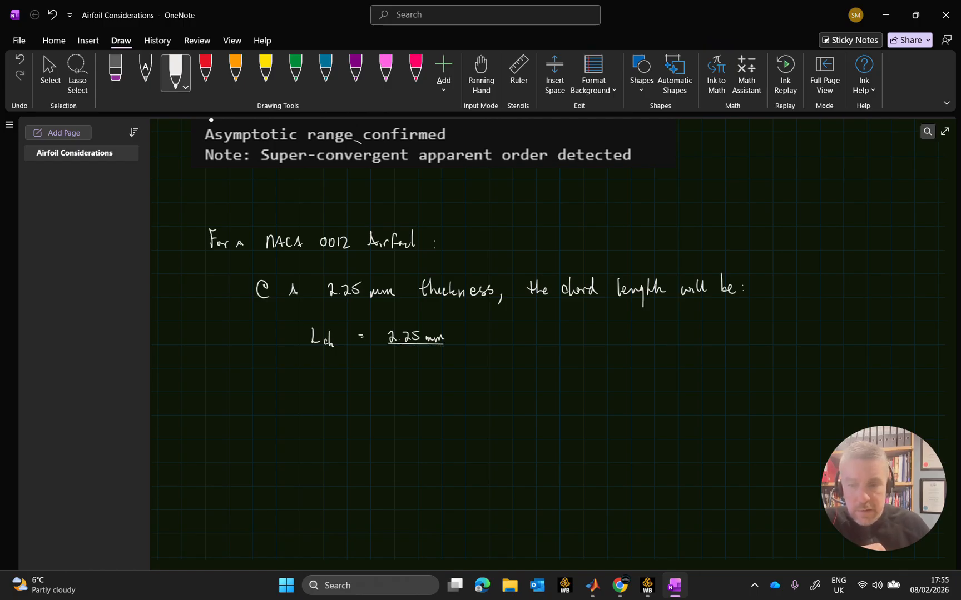
drag(400, 356, 426, 368)
click(406, 365)
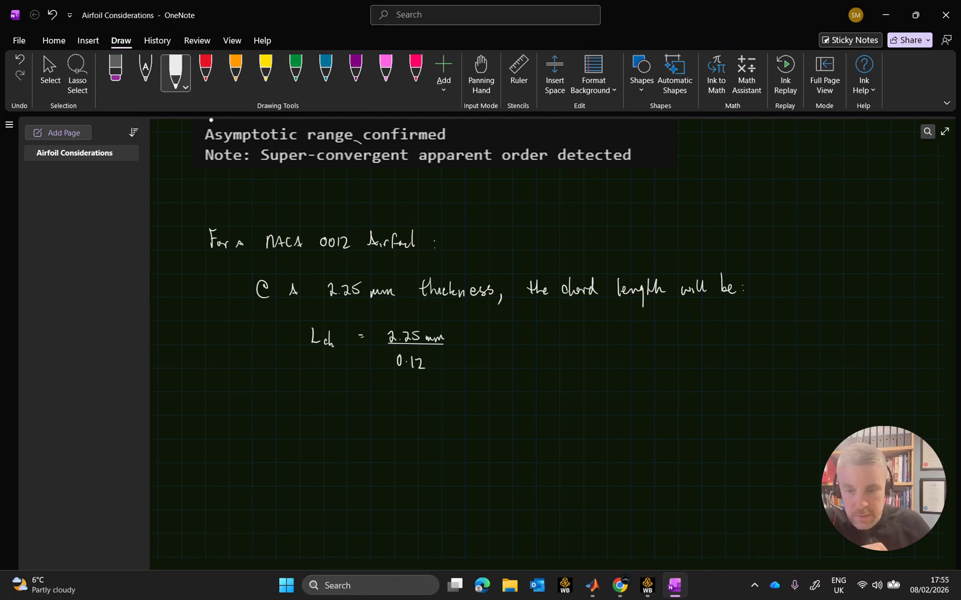
drag(319, 400, 344, 417)
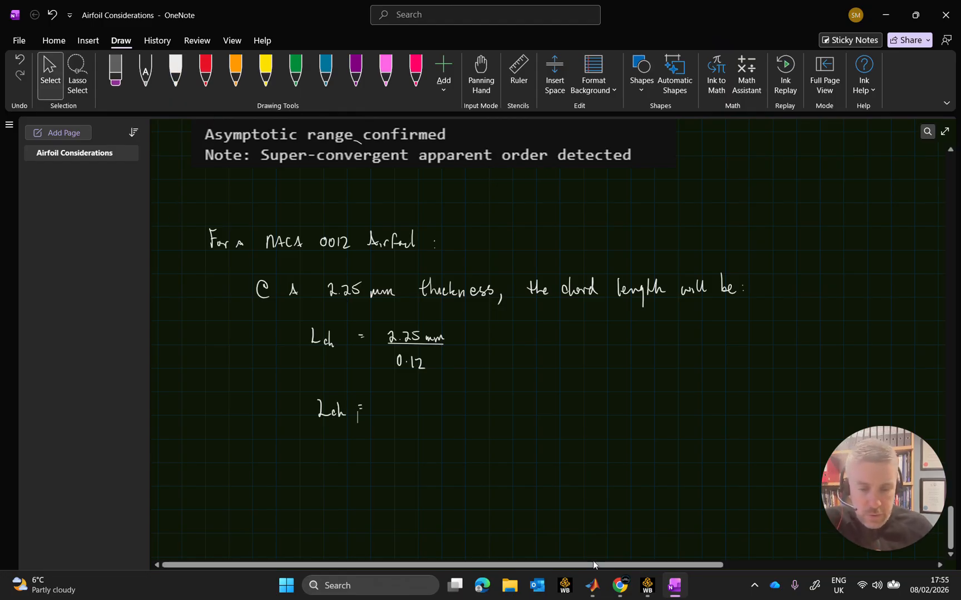
Switch to MATLAB, calculate 2.25/0.12 in the Command Window, and return to the OneNote page.
click(592, 585)
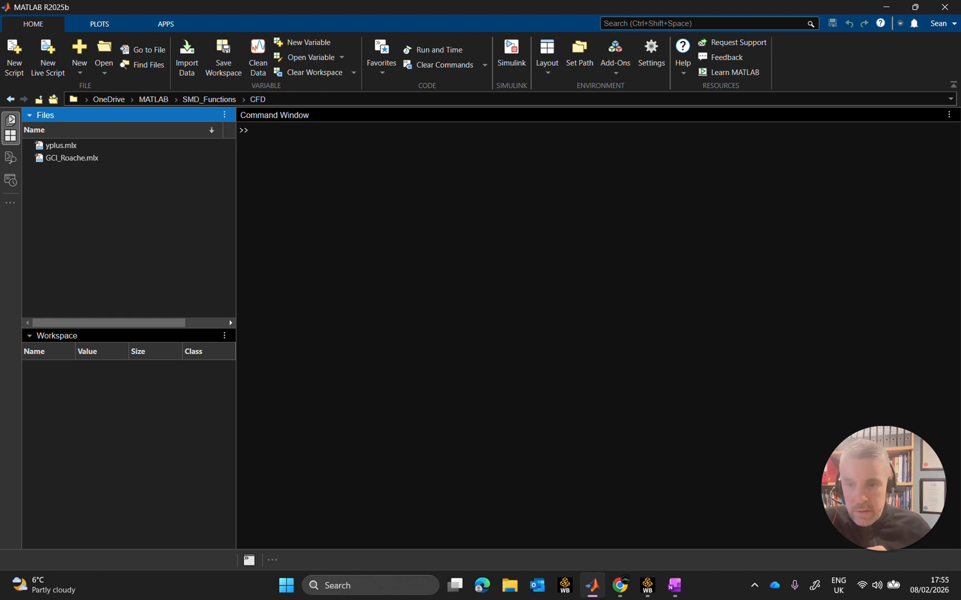
click(298, 129)
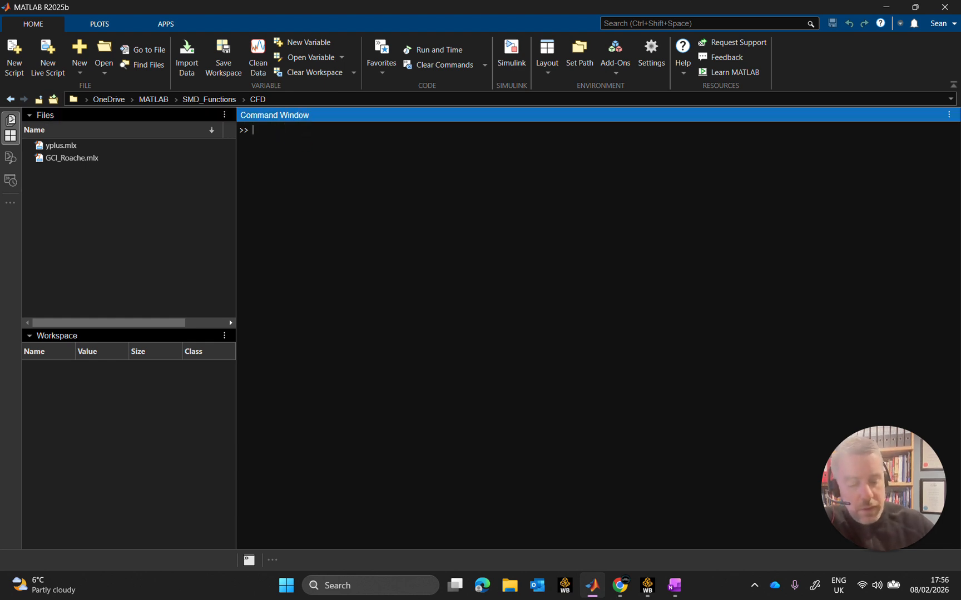
text(2.25/0.)
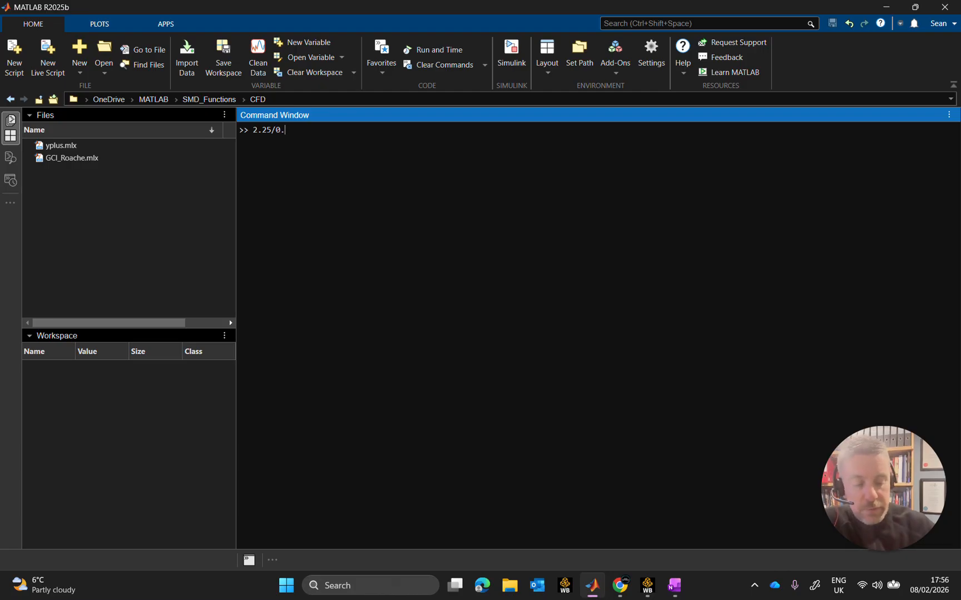
text(12)
key(Return)
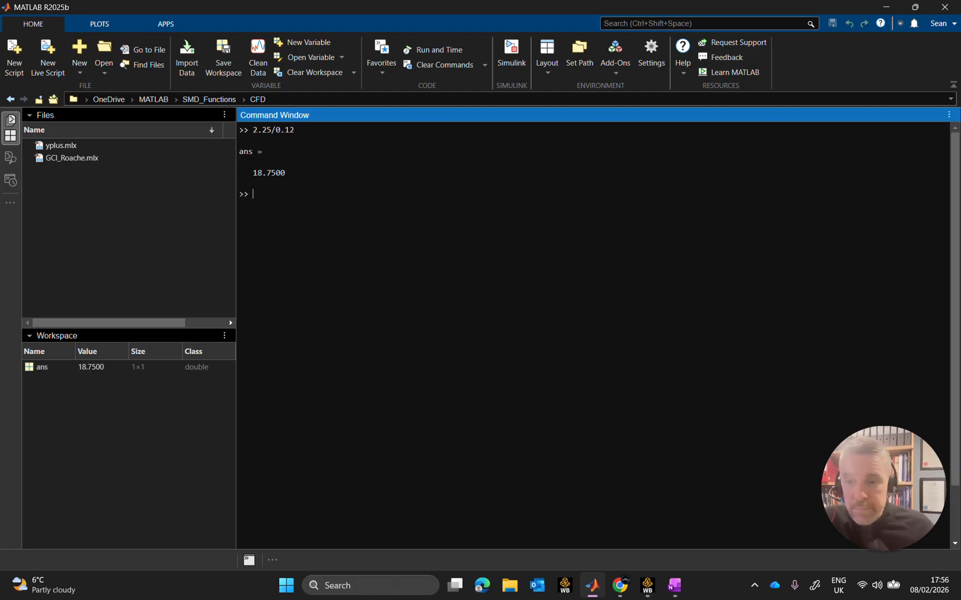
click(885, 7)
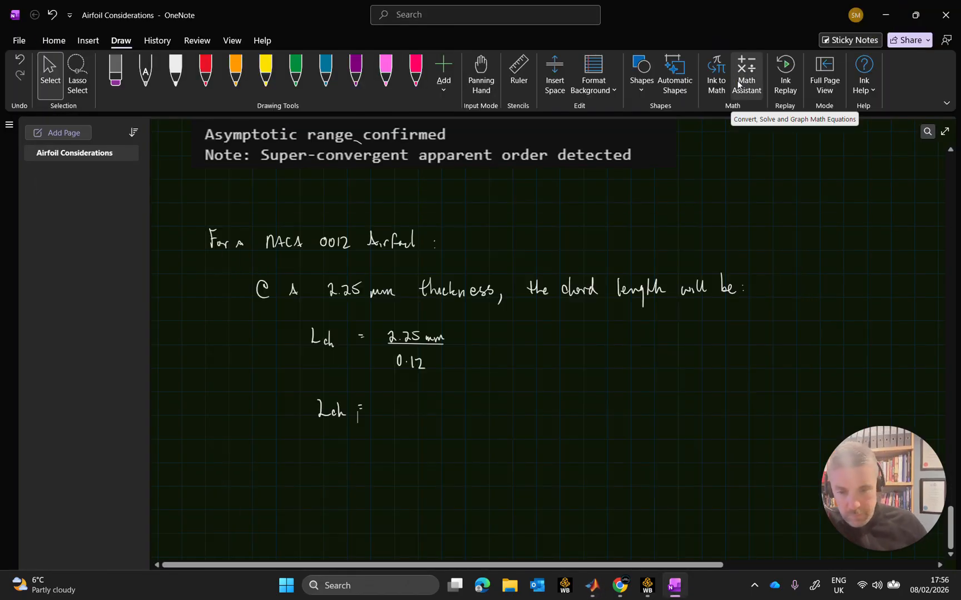
Complete the Lch result line with 18.75 mm in white ink and draw a box around it.
click(175, 70)
mouse_move(382, 400)
mouse_down()
mouse_move(381, 415)
mouse_move(407, 404)
mouse_move(403, 415)
mouse_move(413, 415)
mouse_up()
click(396, 414)
drag(414, 401, 449, 415)
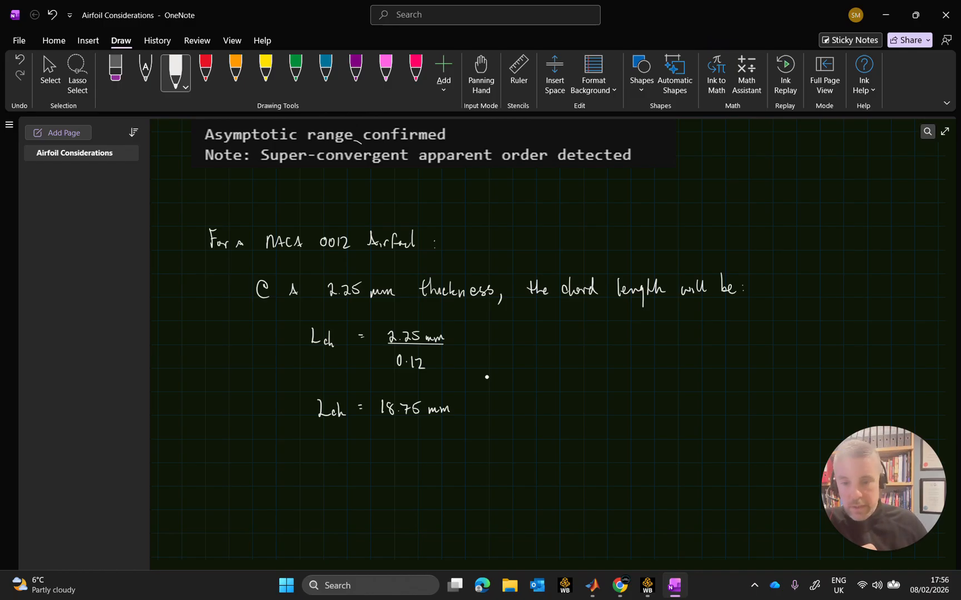
mouse_move(308, 390)
mouse_down()
mouse_move(320, 427)
mouse_move(450, 428)
mouse_move(449, 400)
mouse_move(429, 393)
mouse_move(310, 387)
mouse_up()
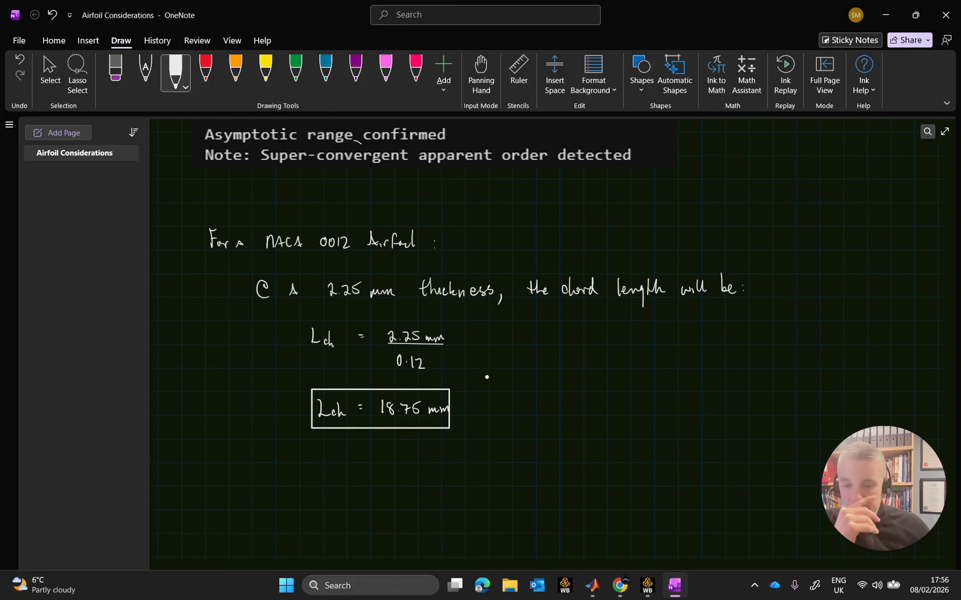
Sketch an airfoil profile beside the boxed result, marking its chord length as 18.75 and its thickness as 2.25 mm.
mouse_move(658, 409)
mouse_down()
mouse_move(583, 406)
mouse_move(555, 428)
mouse_move(671, 421)
mouse_move(673, 412)
mouse_move(657, 409)
mouse_up()
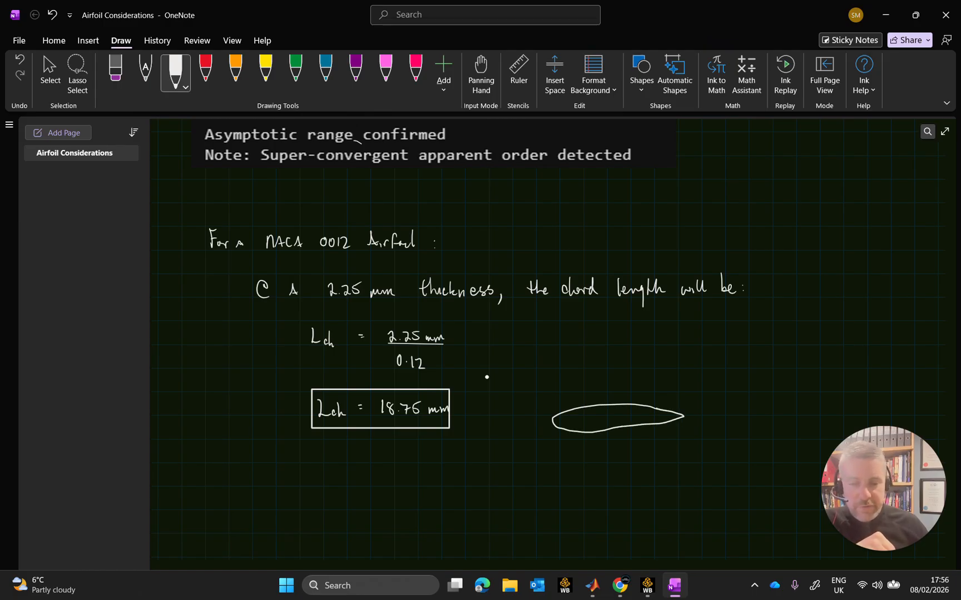
mouse_move(552, 382)
mouse_down()
mouse_move(552, 396)
mouse_move(684, 390)
mouse_up()
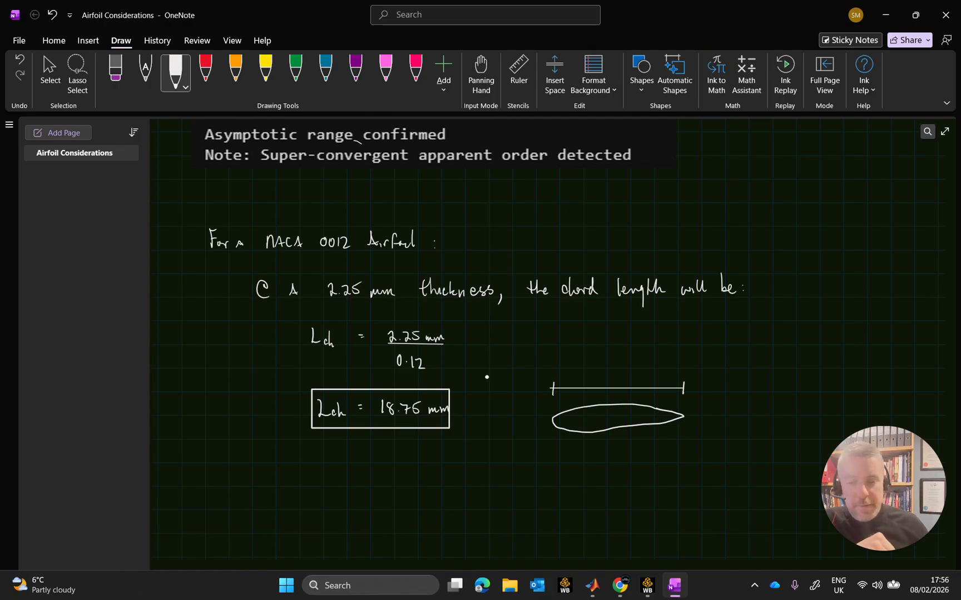
drag(623, 361, 645, 372)
click(627, 372)
mouse_move(593, 408)
mouse_down()
mouse_move(598, 456)
mouse_move(595, 440)
mouse_move(616, 462)
mouse_move(663, 461)
mouse_up()
click(619, 461)
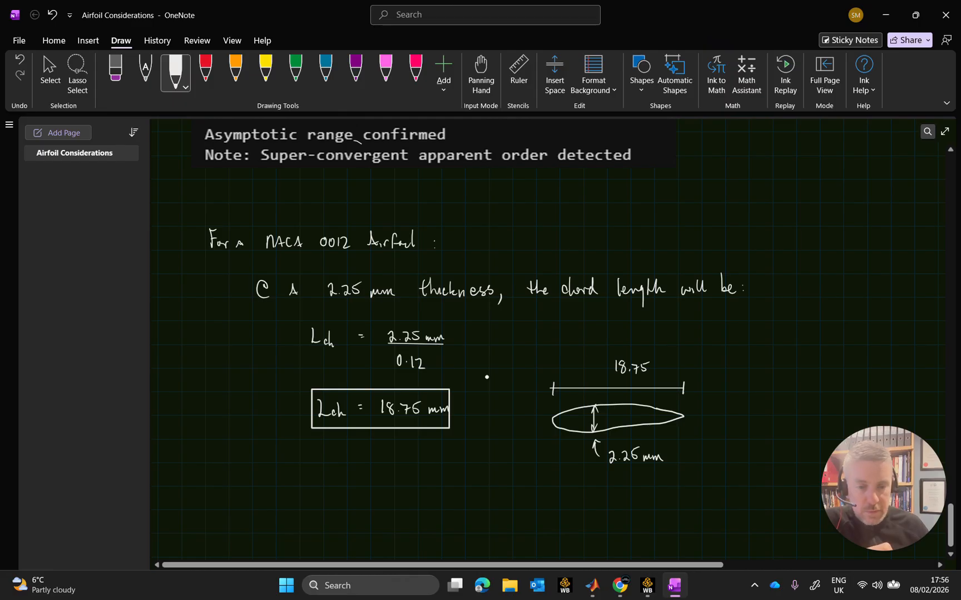
Add mm to the chord dimension, bracket the sketch with an underlined "NACA 0012" label, and switch back to Workbench.
mouse_move(658, 371)
mouse_down()
mouse_move(704, 381)
mouse_move(709, 446)
mouse_move(691, 468)
mouse_up()
mouse_move(719, 406)
mouse_down()
mouse_move(725, 396)
mouse_move(747, 405)
mouse_move(771, 395)
mouse_move(787, 406)
mouse_up()
drag(789, 396, 792, 407)
drag(729, 420, 800, 422)
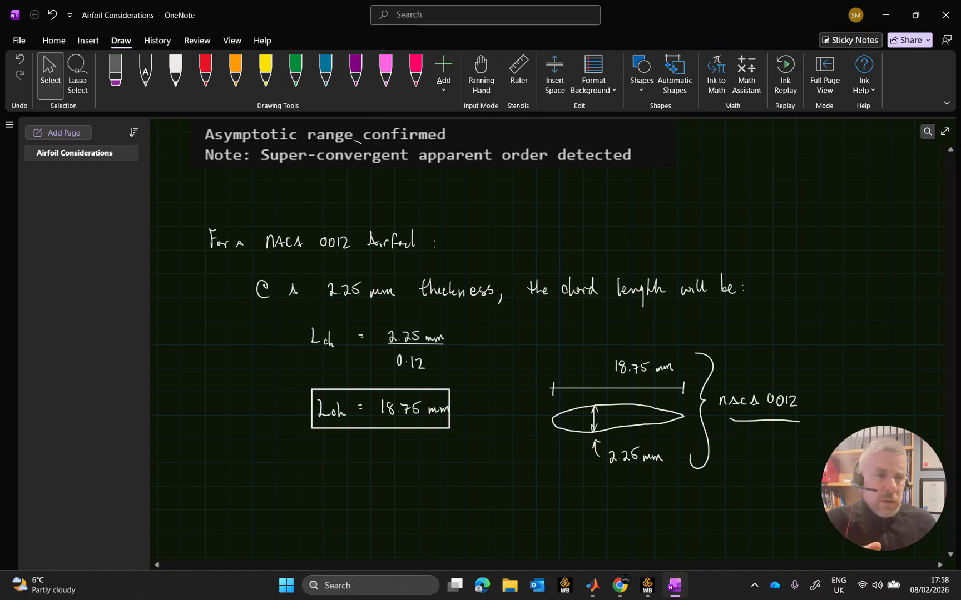
click(886, 15)
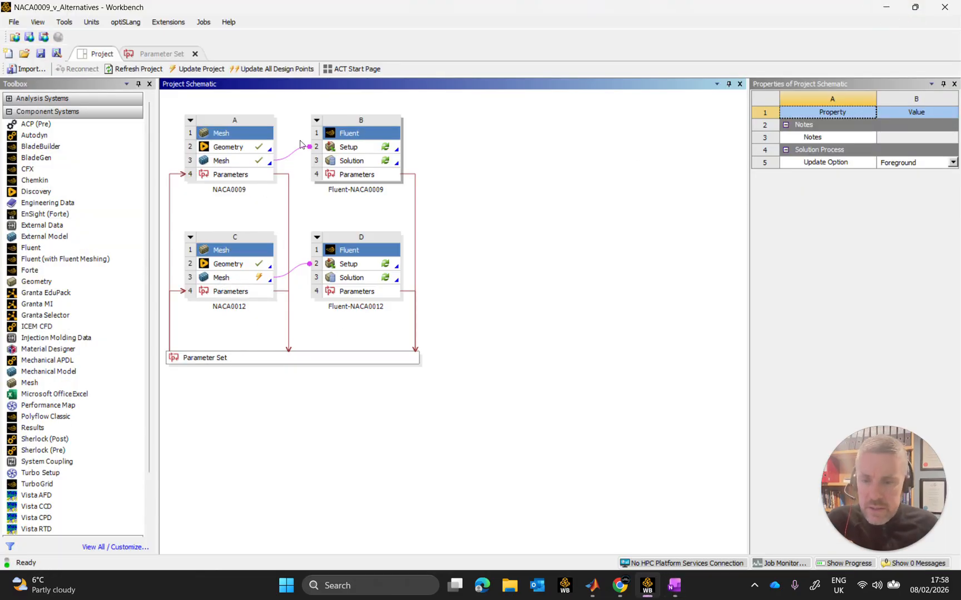